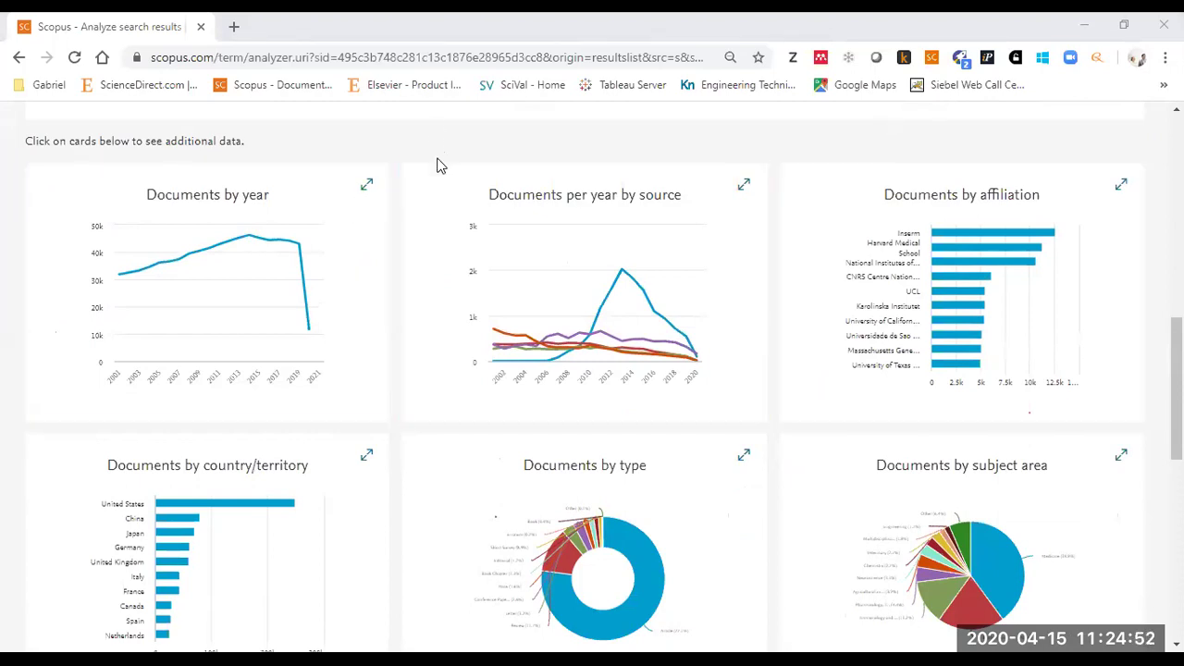
Step: Examine the antibodies search analysis, including the document total, the author chart and the cards by year, source, affiliation, country, type and subject area
{"action": "scroll", "coordinate": [439, 163], "scroll_direction": "up", "scroll_amount": 3}
{"action": "scroll", "coordinate": [438, 163], "scroll_direction": "up", "scroll_amount": 4}
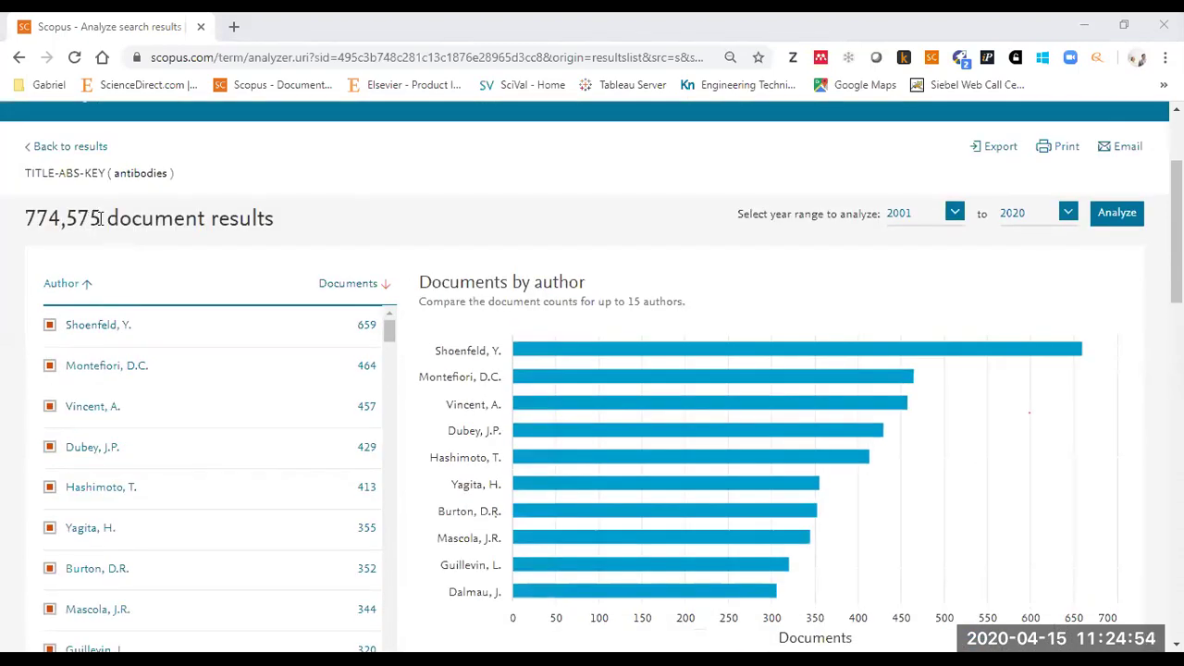
{"action": "triple_click", "coordinate": [100, 219]}
{"action": "left_click_drag", "start_coordinate": [100, 219], "coordinate": [37, 218]}
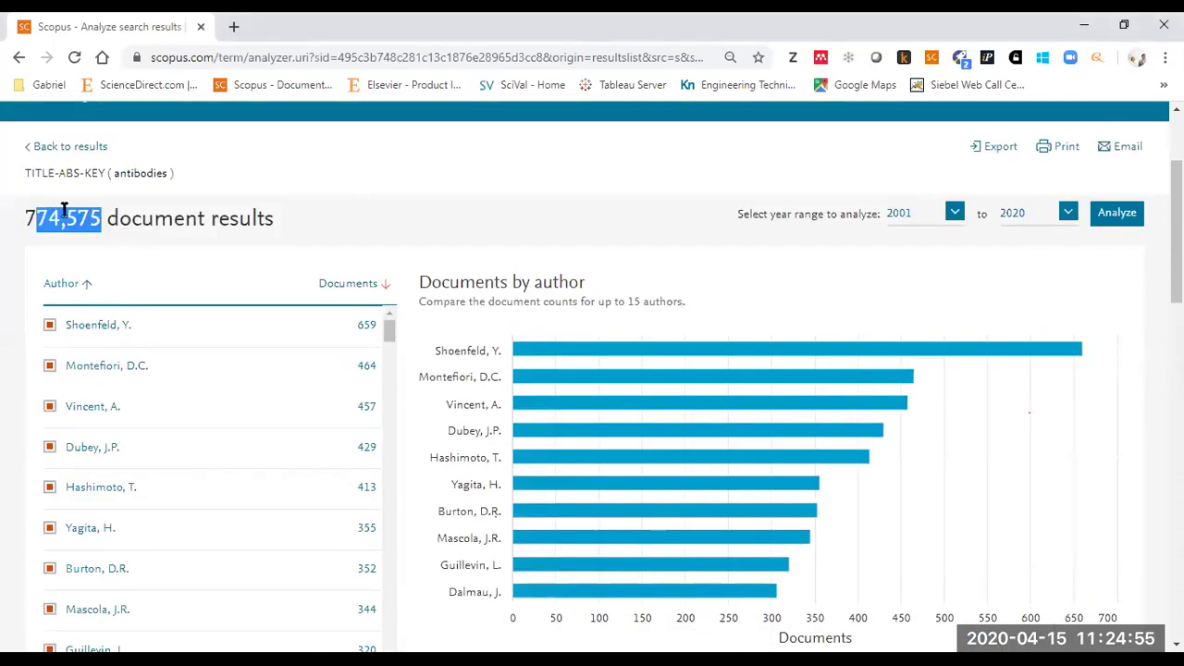
{"action": "left_click", "coordinate": [393, 185]}
{"action": "scroll", "coordinate": [392, 181], "scroll_direction": "down", "scroll_amount": 1}
{"action": "scroll", "coordinate": [391, 181], "scroll_direction": "down", "scroll_amount": 5}
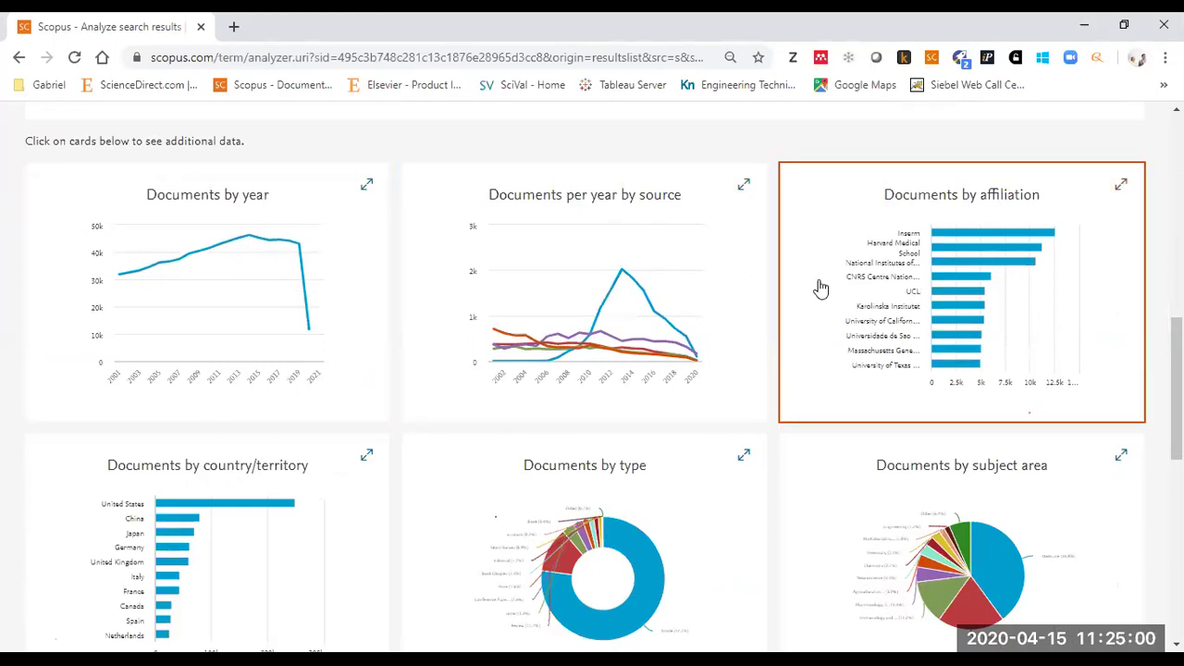
{"action": "left_click", "coordinate": [212, 531]}
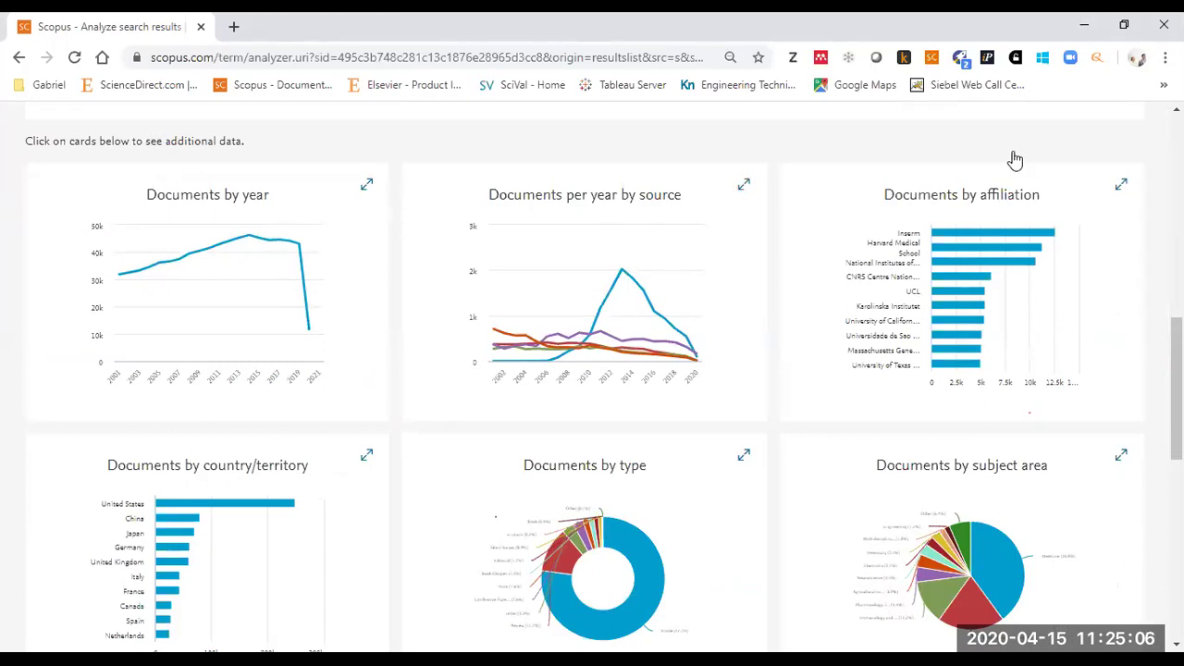
{"action": "scroll", "coordinate": [470, 154], "scroll_direction": "up", "scroll_amount": 10}
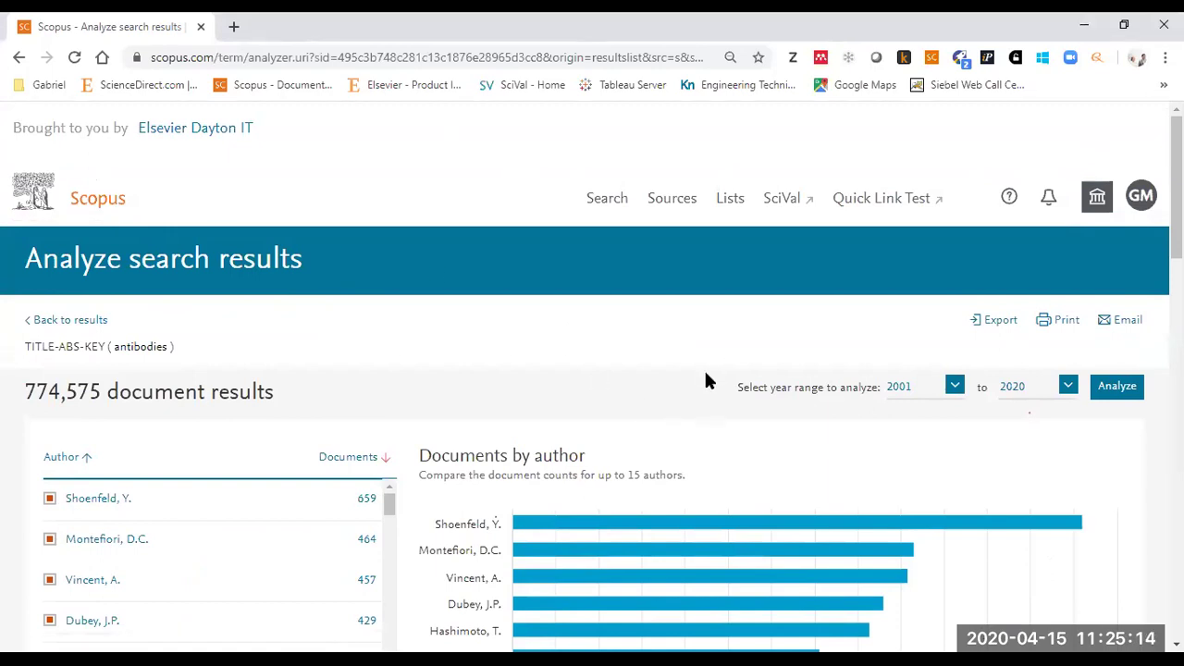
{"action": "scroll", "coordinate": [708, 375], "scroll_direction": "down", "scroll_amount": 2}
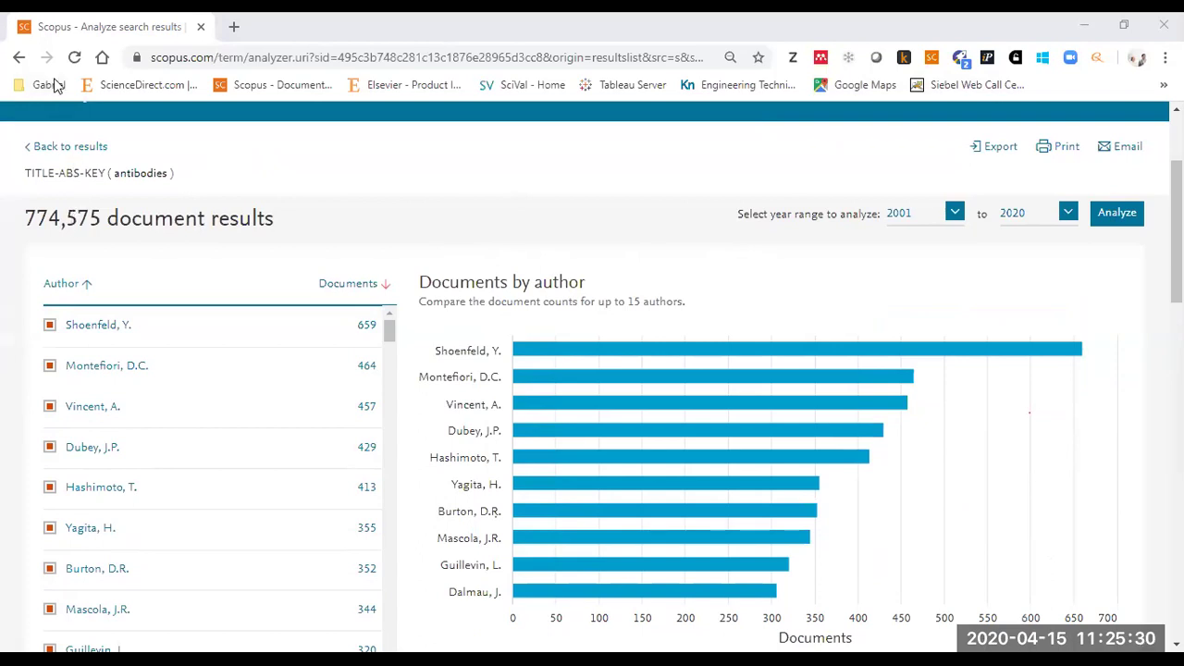
Step: Return to the Scopus document search page and open Compare sources in a new browser tab
{"action": "scroll", "coordinate": [259, 287], "scroll_direction": "up", "scroll_amount": 3}
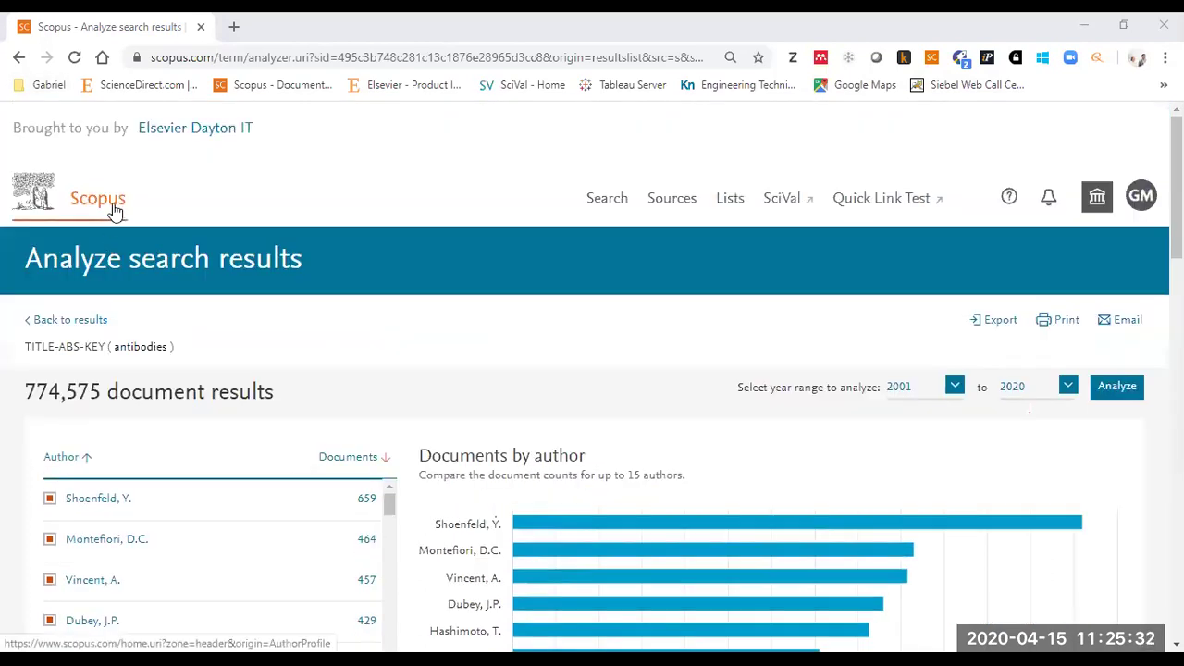
{"action": "left_click", "coordinate": [115, 211]}
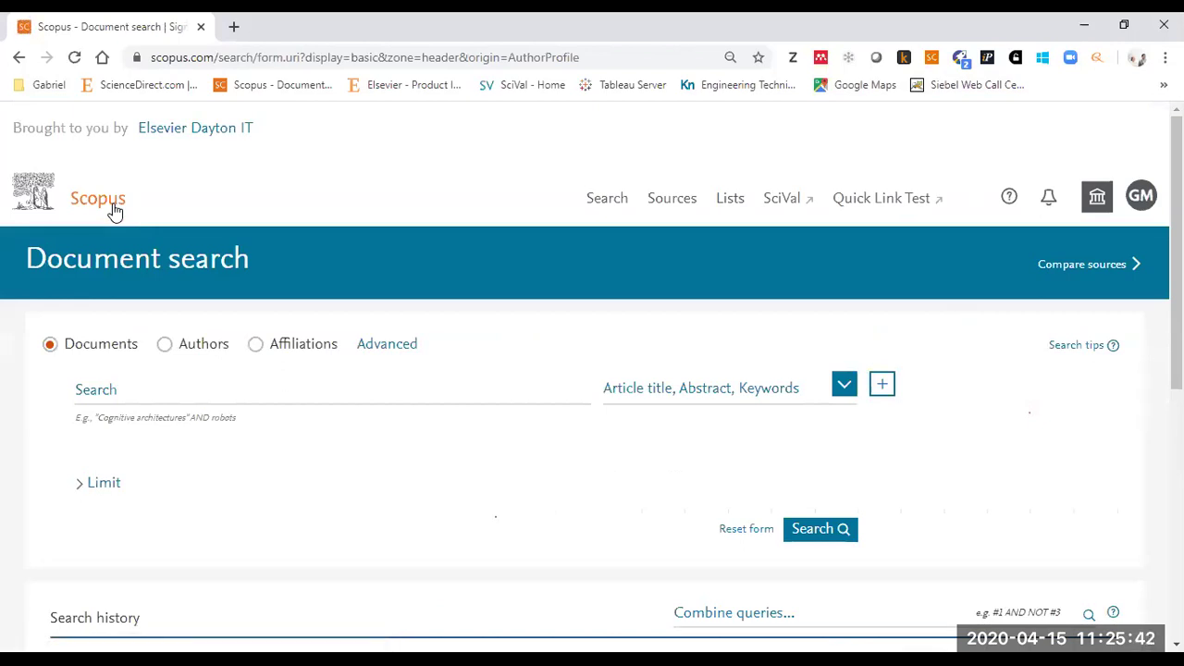
{"action": "right_click", "coordinate": [1058, 266]}
{"action": "left_click", "coordinate": [1060, 277]}
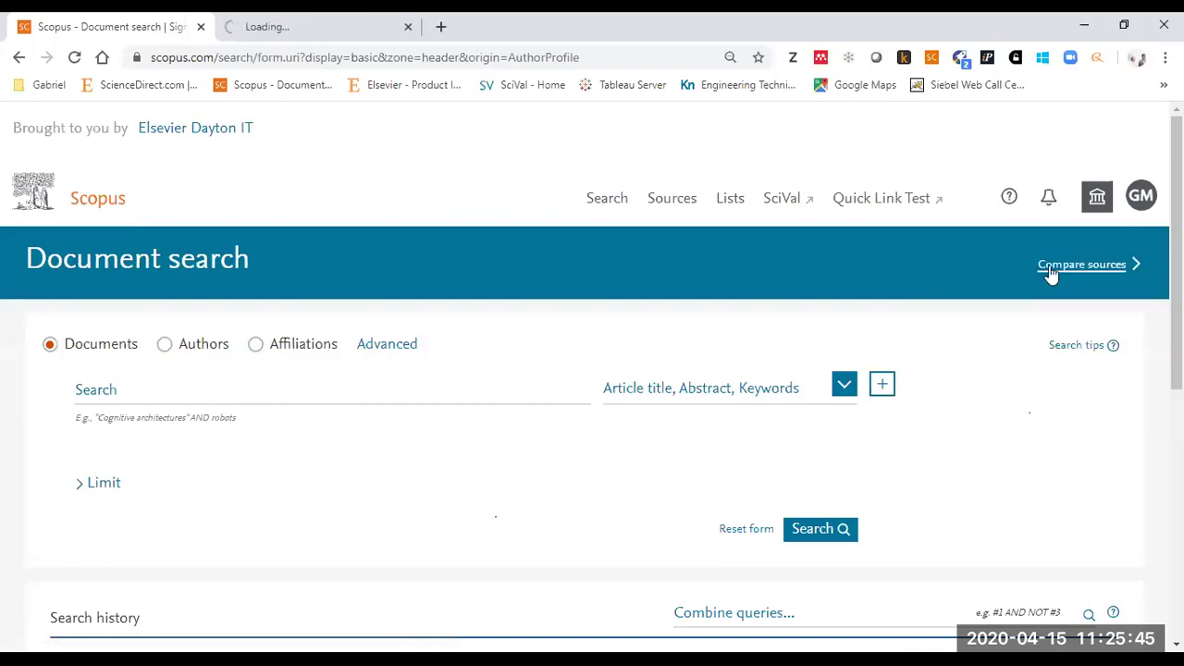
Step: Open the Sources page and dismiss the information box about CiteScore metrics for journals and serials
{"action": "left_click", "coordinate": [675, 204]}
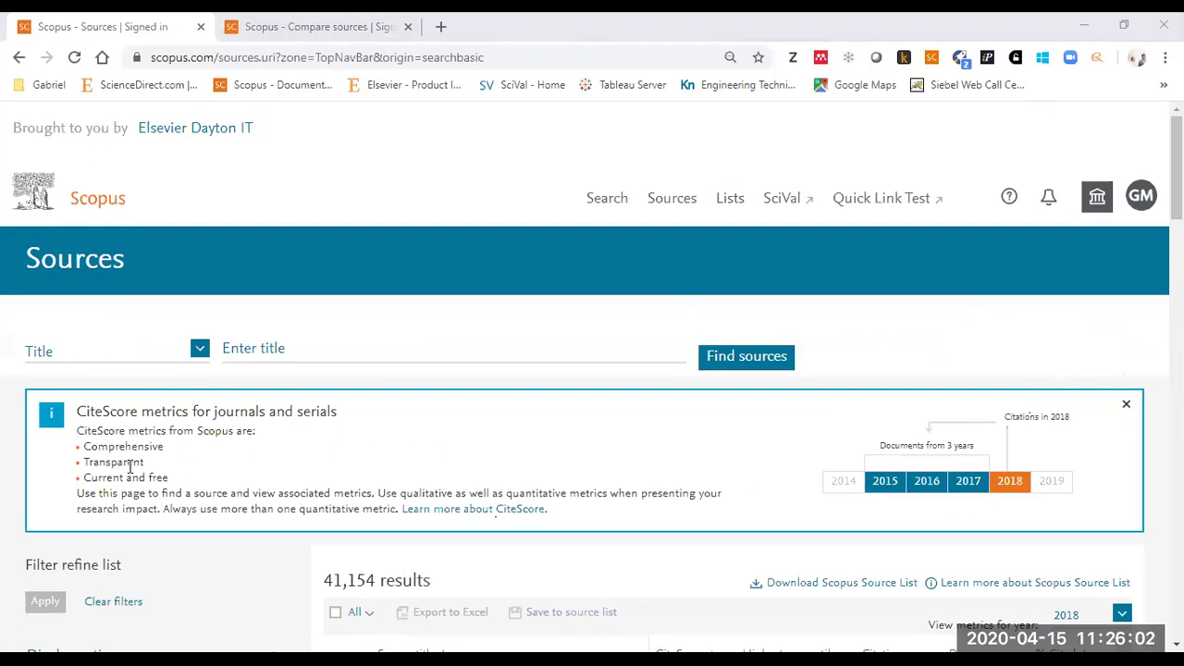
{"action": "left_click_drag", "start_coordinate": [168, 478], "coordinate": [86, 483]}
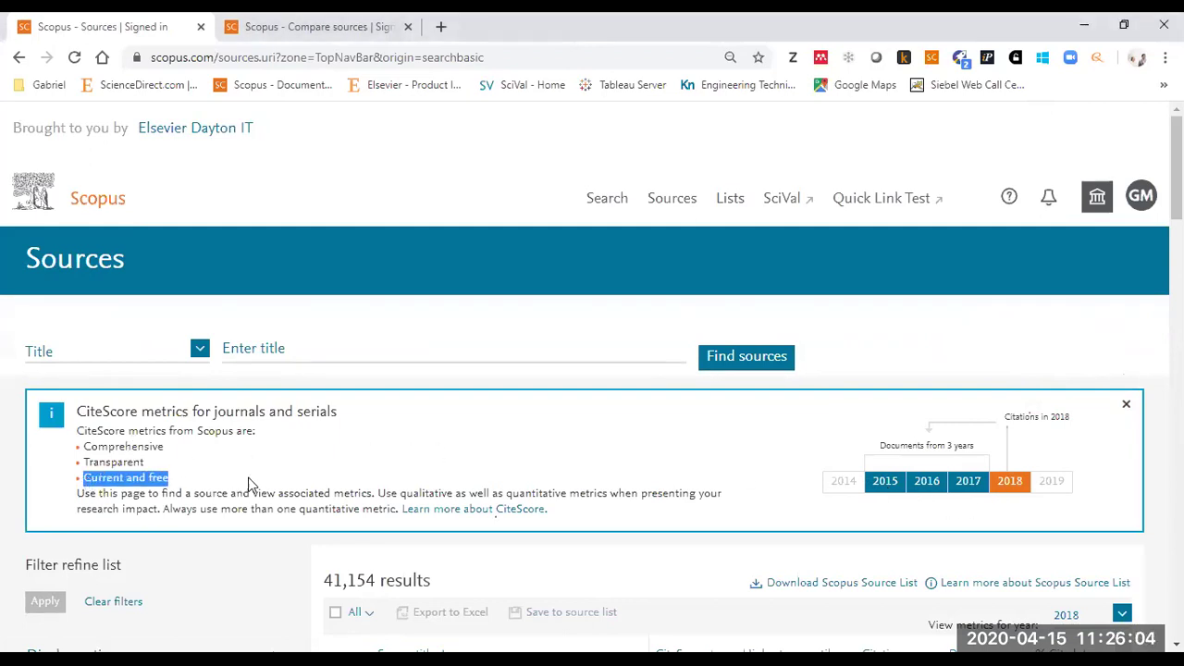
{"action": "left_click", "coordinate": [1126, 408]}
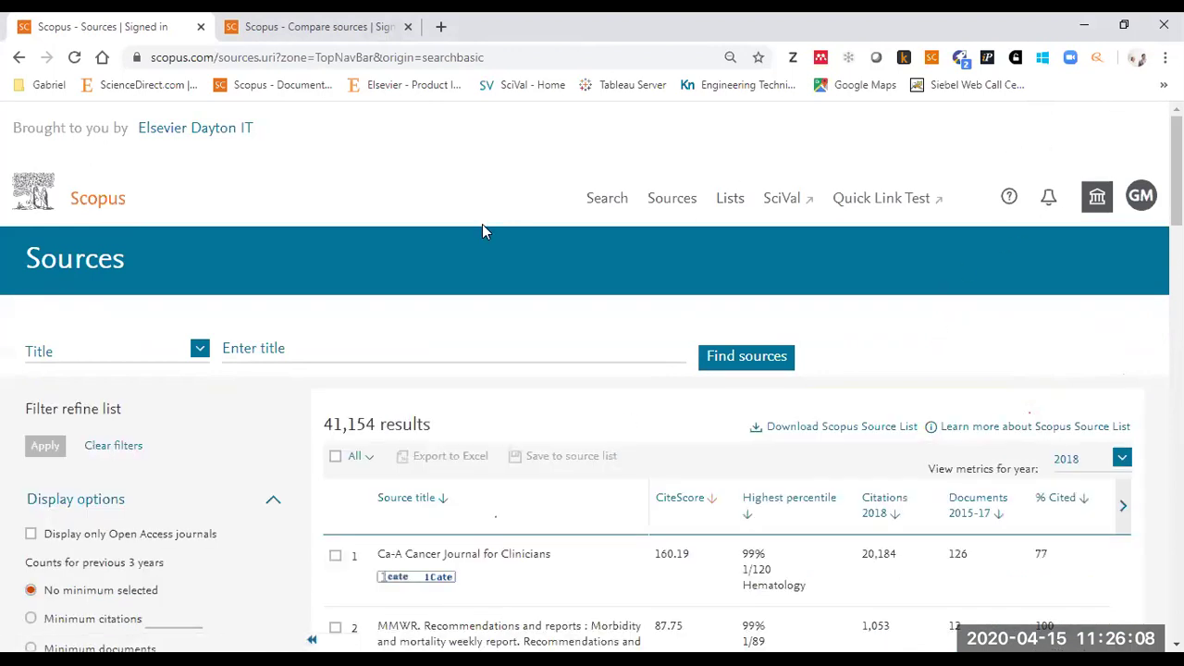
Step: Examine the source list's filter options and its metric columns, including CiteScore, highest percentile, citations, SNIP, SJR and publisher
{"action": "scroll", "coordinate": [482, 231], "scroll_direction": "down", "scroll_amount": 1}
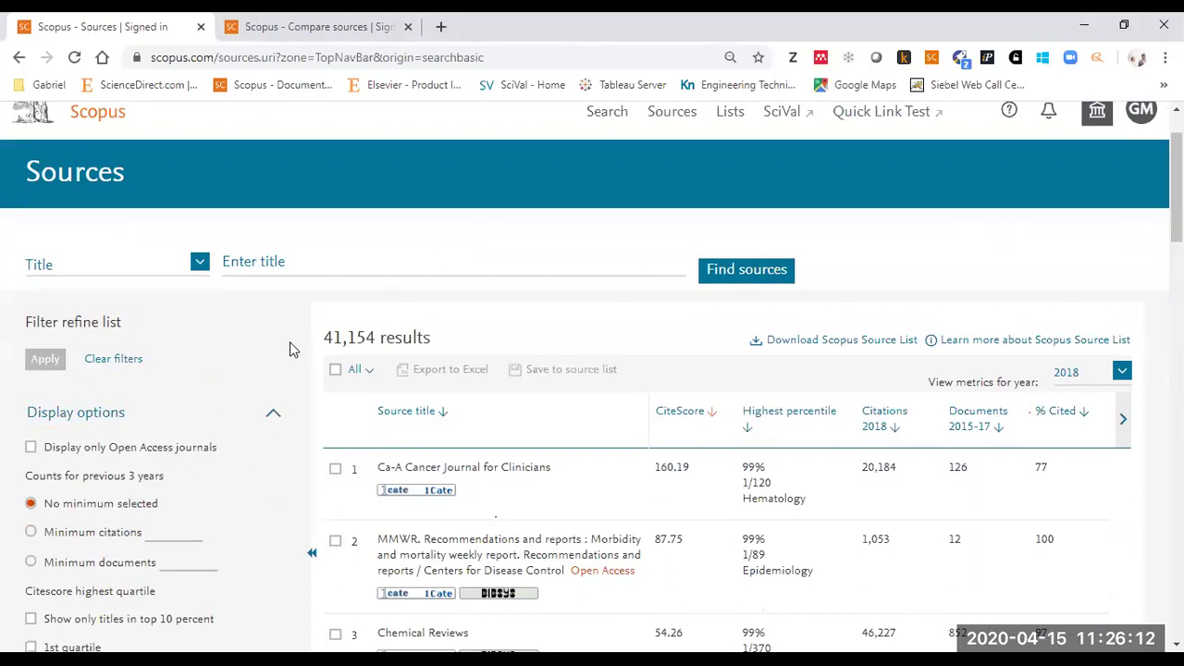
{"action": "scroll", "coordinate": [517, 359], "scroll_direction": "down", "scroll_amount": 4}
{"action": "scroll", "coordinate": [428, 409], "scroll_direction": "up", "scroll_amount": 4}
{"action": "scroll", "coordinate": [936, 246], "scroll_direction": "up", "scroll_amount": 1}
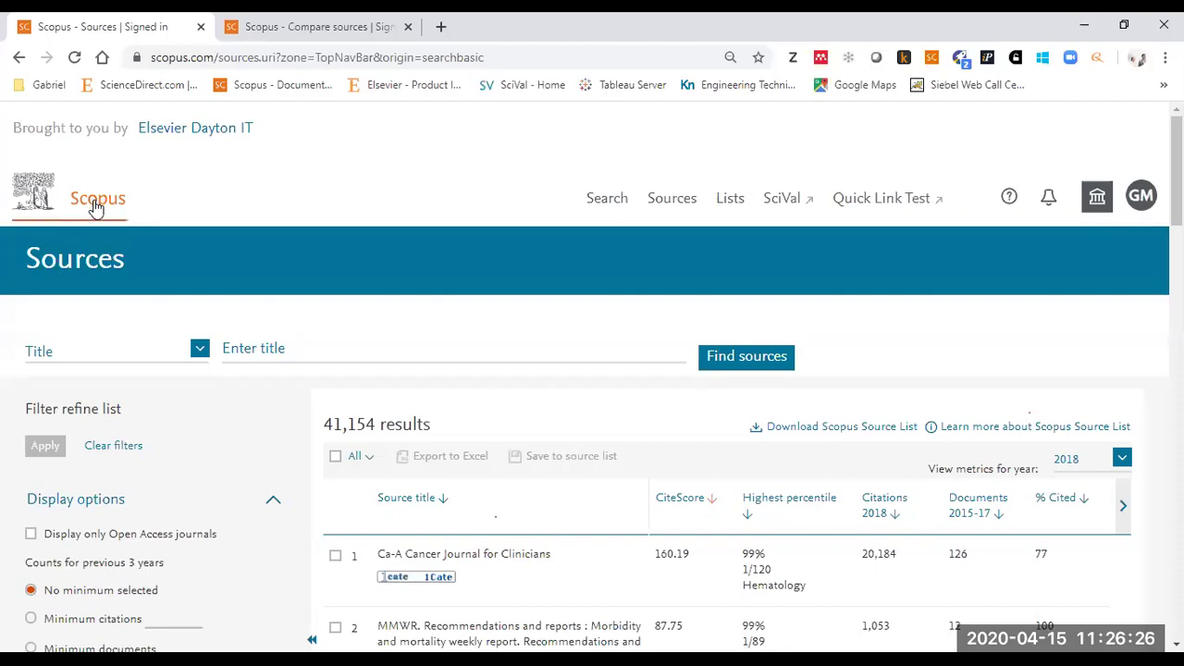
{"action": "scroll", "coordinate": [666, 398], "scroll_direction": "down", "scroll_amount": 2}
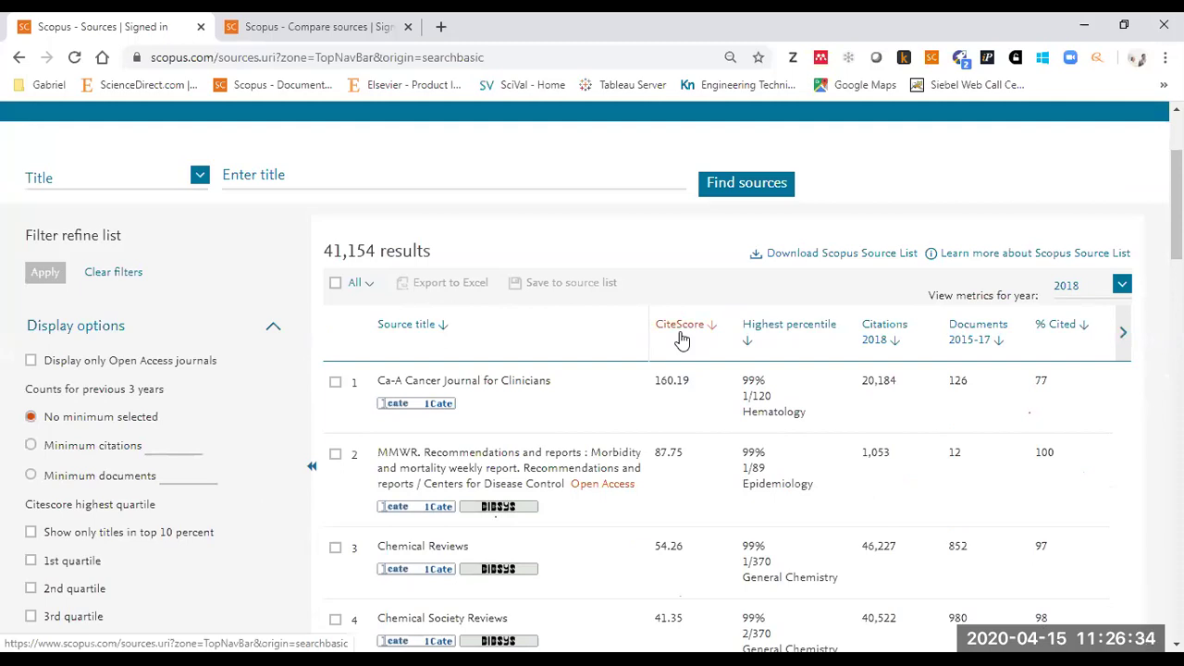
{"action": "left_click", "coordinate": [1125, 335]}
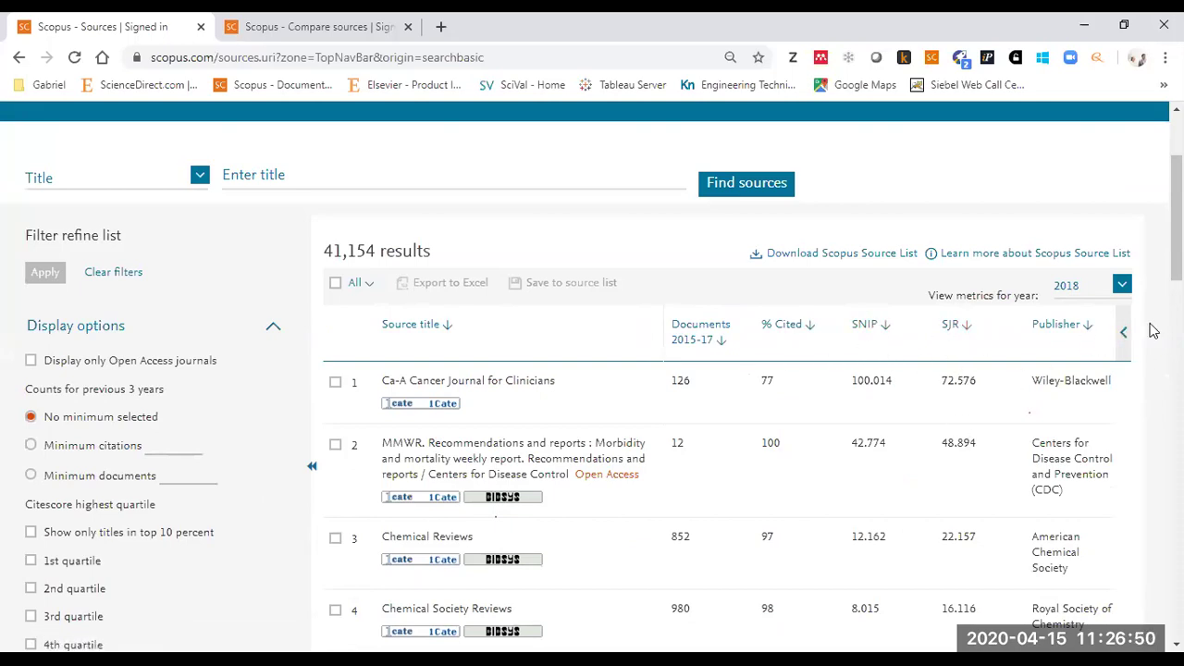
{"action": "left_click", "coordinate": [1122, 331]}
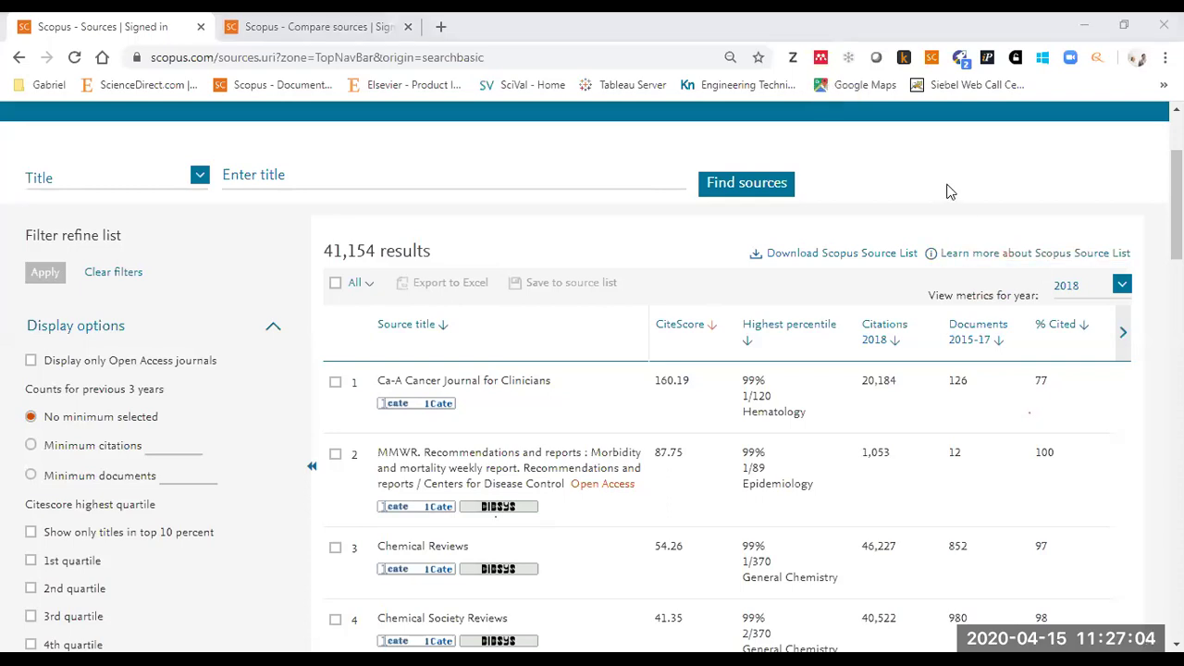
{"action": "scroll", "coordinate": [102, 300], "scroll_direction": "up", "scroll_amount": 2}
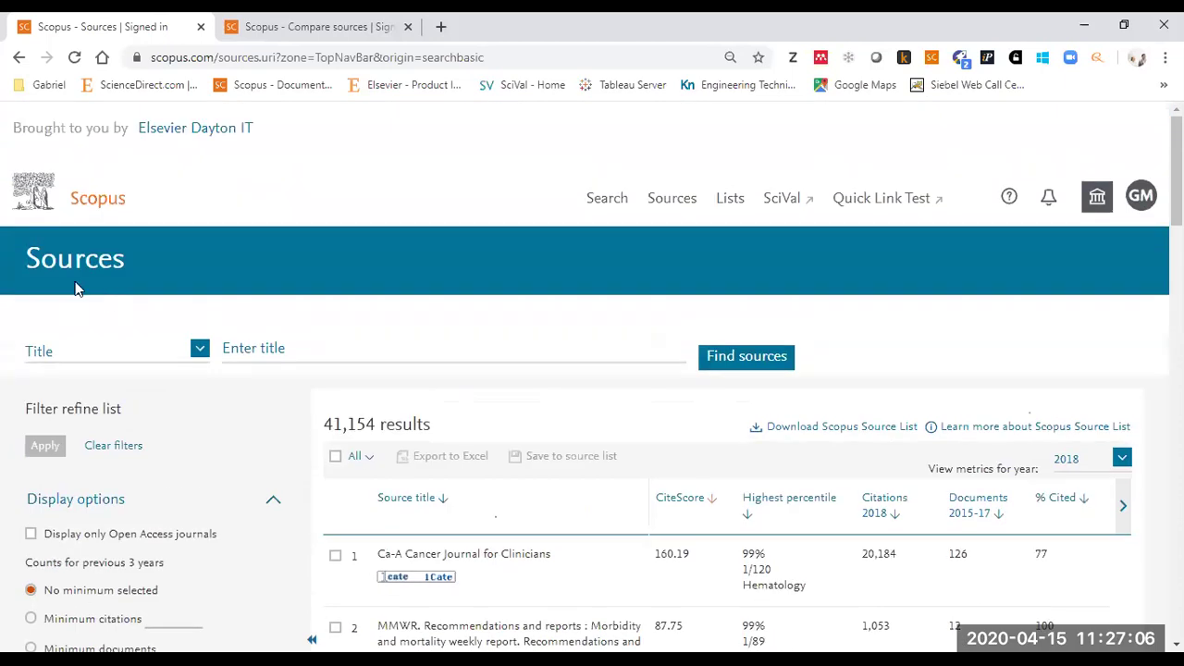
{"action": "scroll", "coordinate": [536, 349], "scroll_direction": "down", "scroll_amount": 3}
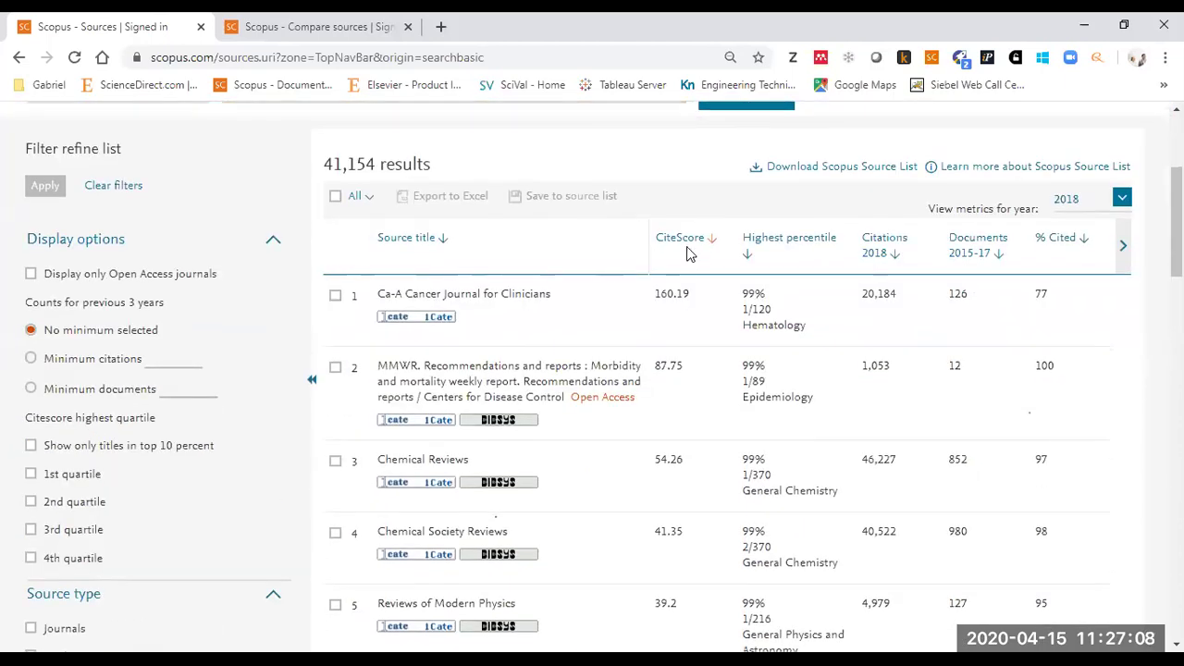
{"action": "left_click_drag", "start_coordinate": [695, 298], "coordinate": [654, 294]}
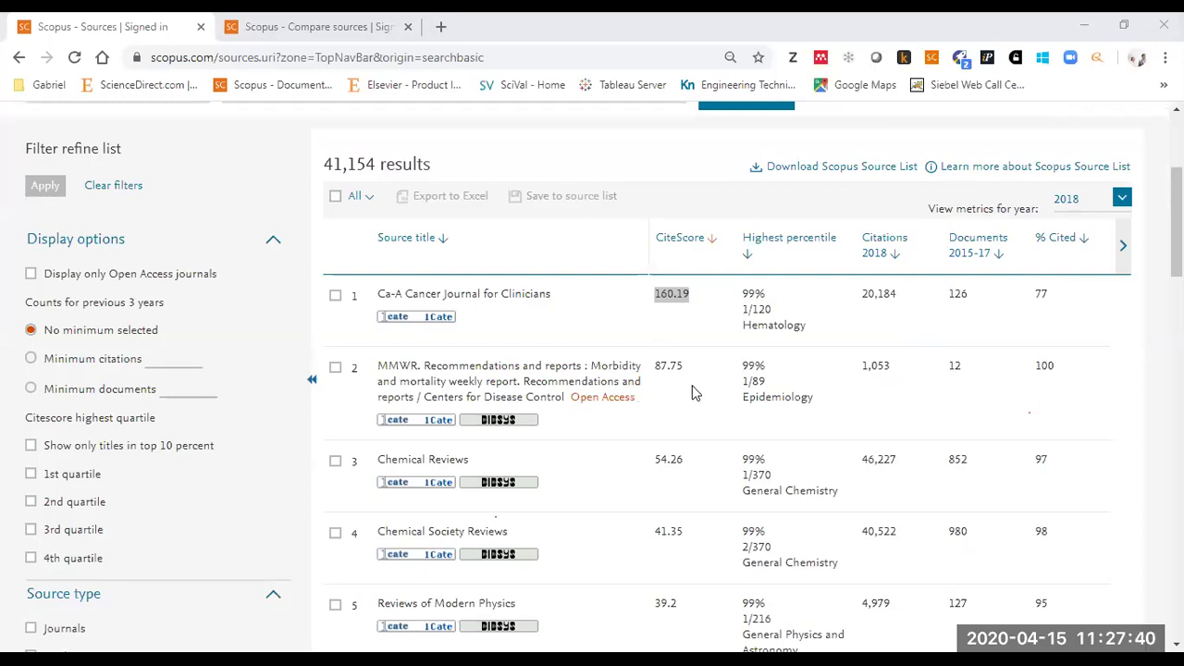
{"action": "left_click", "coordinate": [689, 306]}
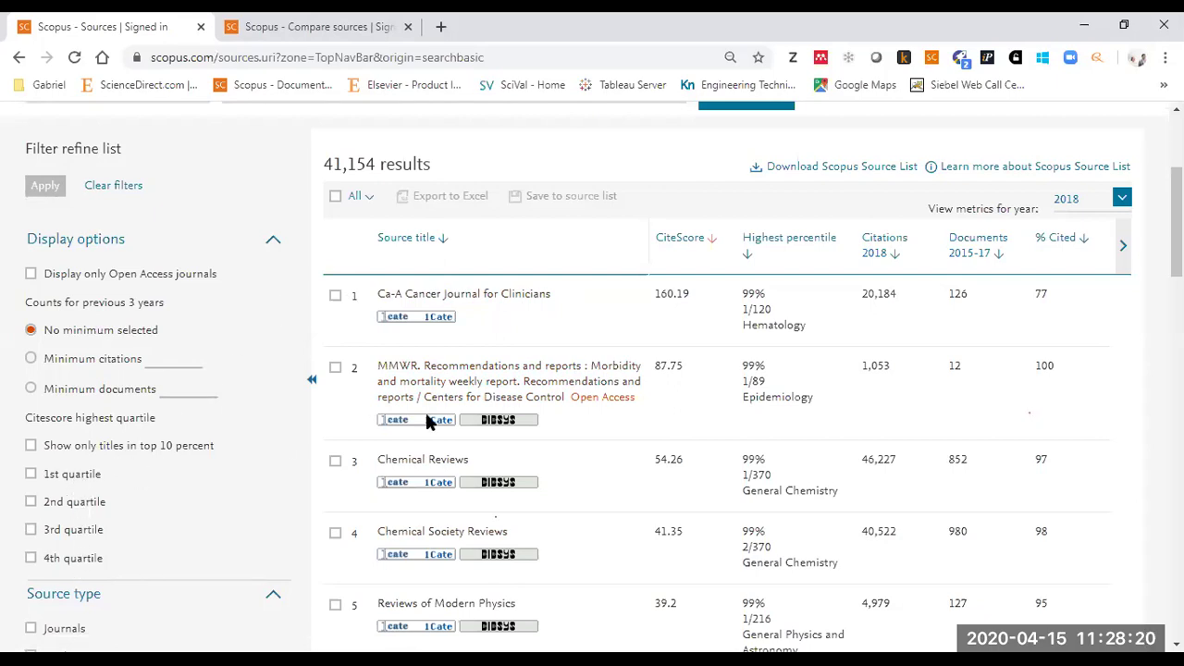
Step: Restrict the source list to the subject area Marketing under Business, Management and Accounting
{"action": "scroll", "coordinate": [421, 351], "scroll_direction": "up", "scroll_amount": 3}
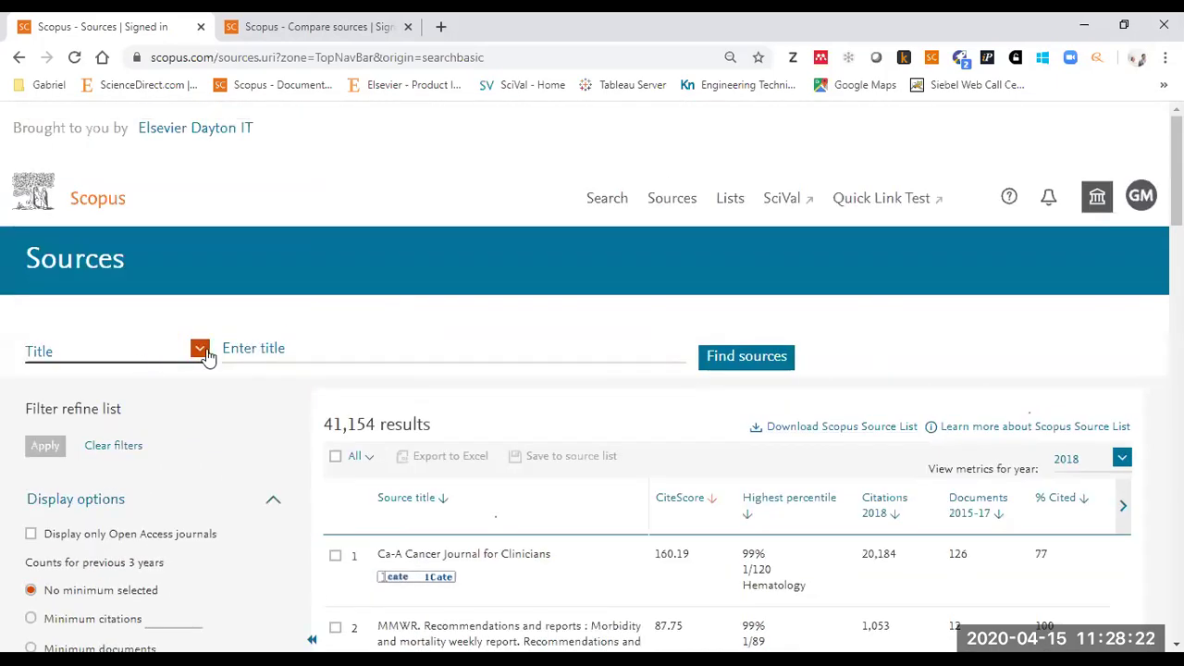
{"action": "left_click", "coordinate": [199, 350]}
{"action": "left_click", "coordinate": [96, 380]}
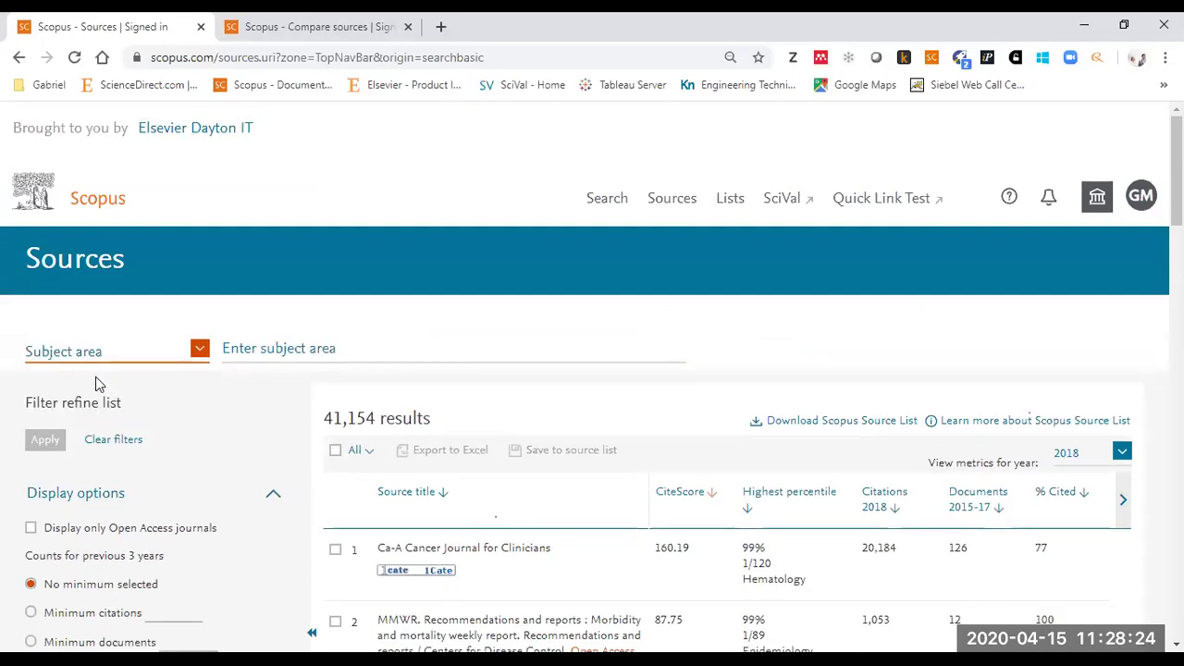
{"action": "left_click", "coordinate": [340, 355]}
{"action": "type", "text": "marke"}
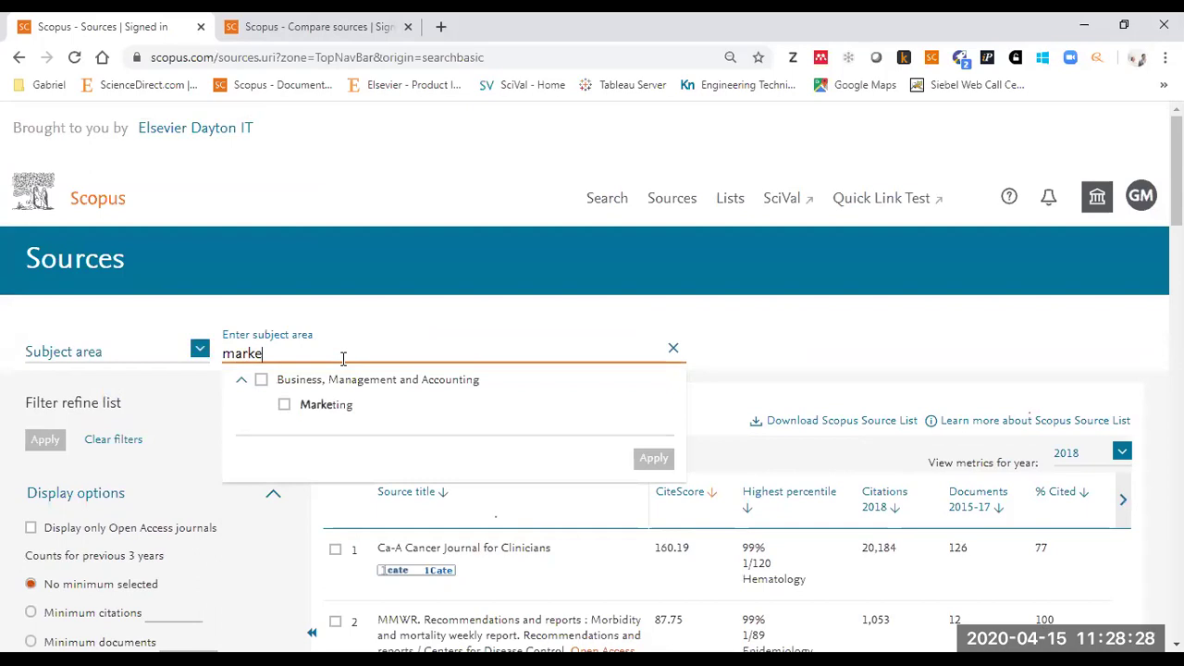
{"action": "left_click", "coordinate": [285, 406]}
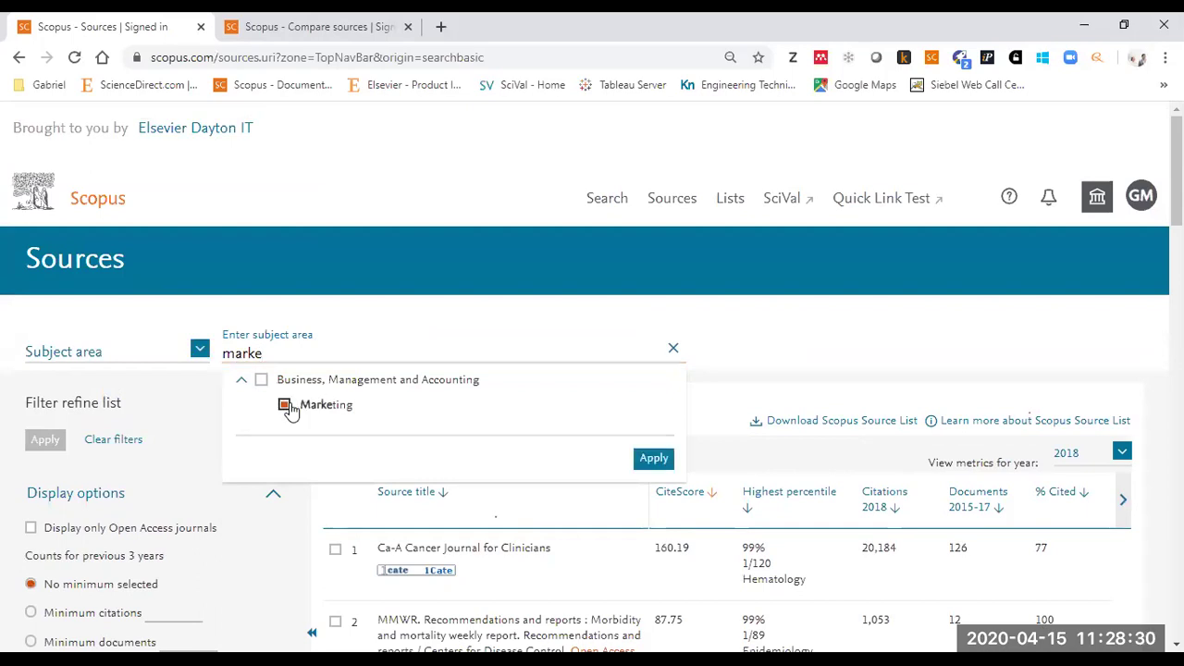
{"action": "left_click", "coordinate": [662, 462]}
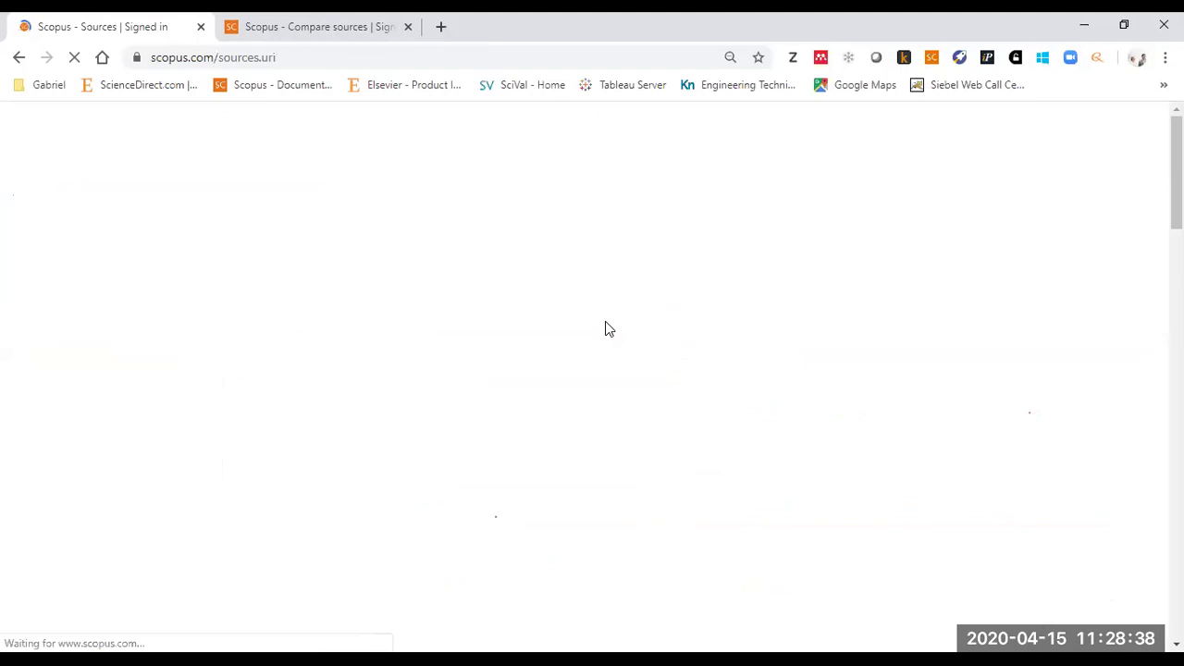
Step: Look through the first page of Marketing sources, checking the result count and the journals ranked by CiteScore
{"action": "scroll", "coordinate": [764, 324], "scroll_direction": "down", "scroll_amount": 1}
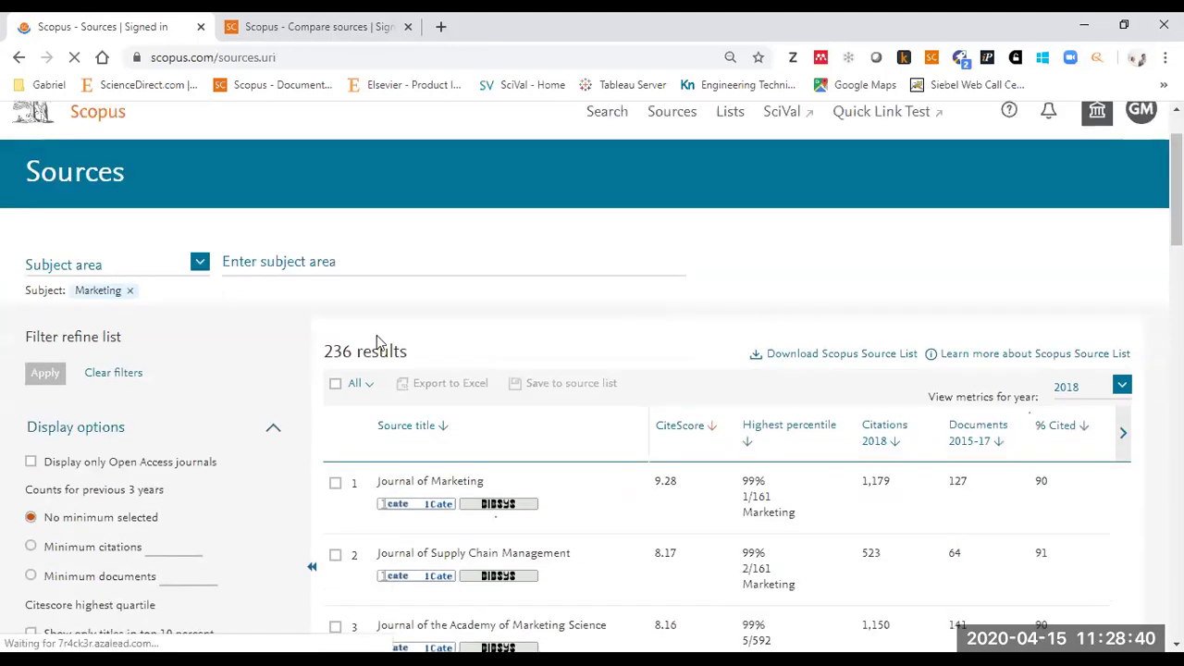
{"action": "left_click_drag", "start_coordinate": [370, 347], "coordinate": [305, 366]}
{"action": "left_click", "coordinate": [305, 366]}
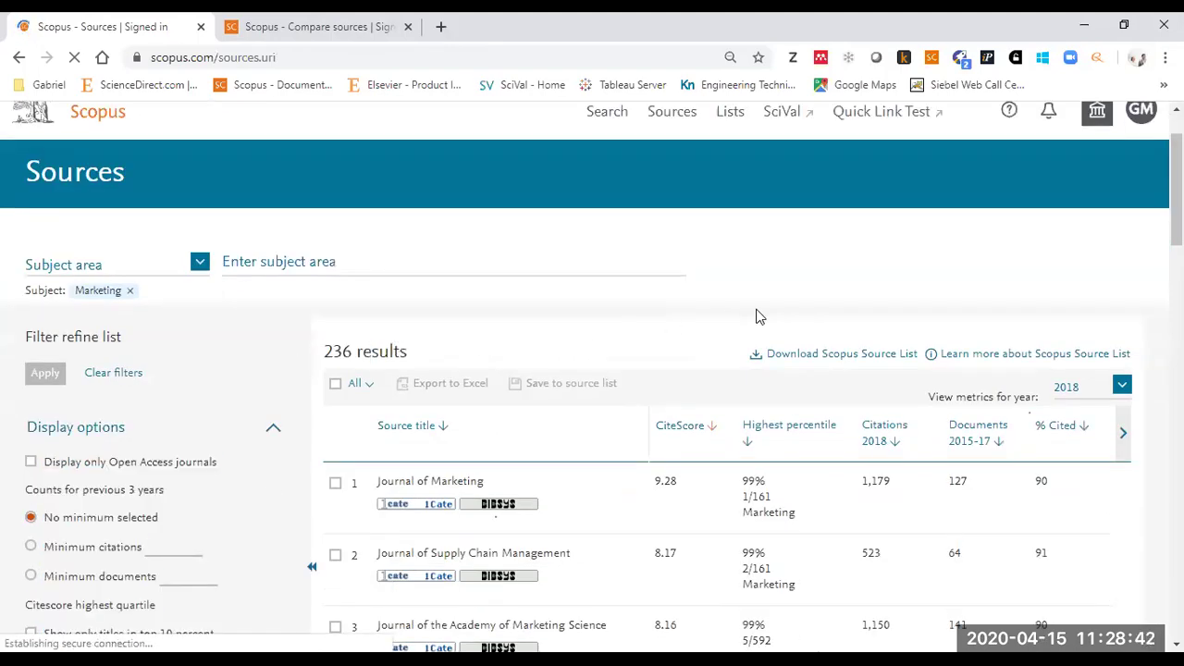
{"action": "scroll", "coordinate": [602, 312], "scroll_direction": "down", "scroll_amount": 14}
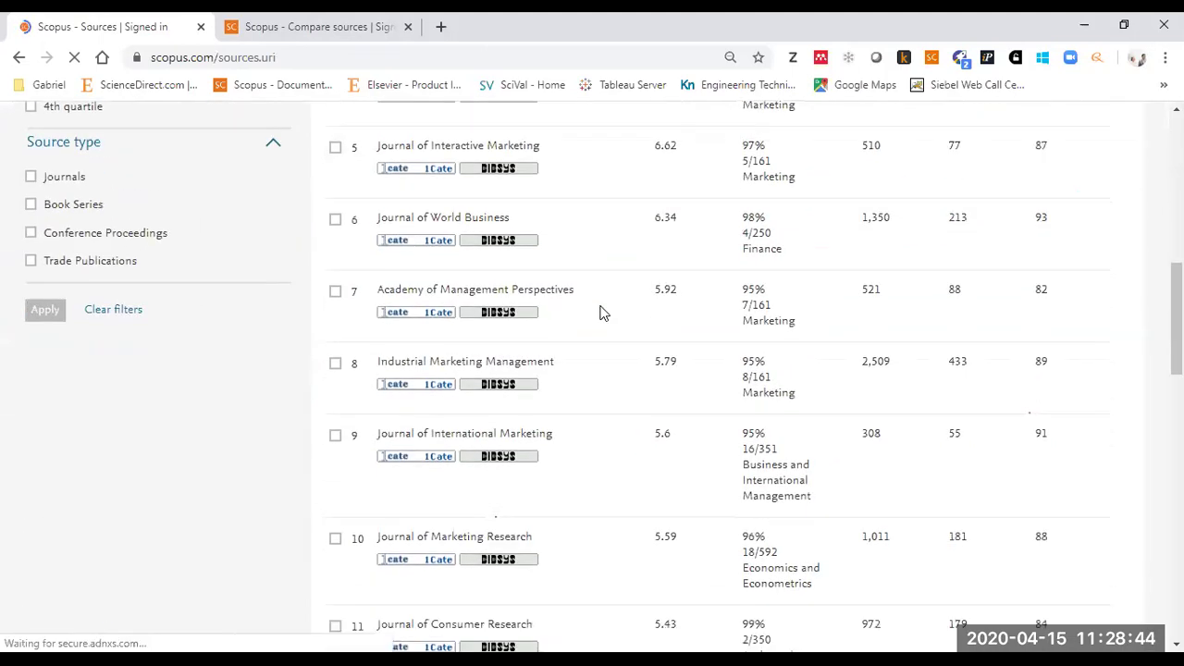
{"action": "scroll", "coordinate": [603, 312], "scroll_direction": "down", "scroll_amount": 6}
{"action": "scroll", "coordinate": [611, 268], "scroll_direction": "up", "scroll_amount": 1}
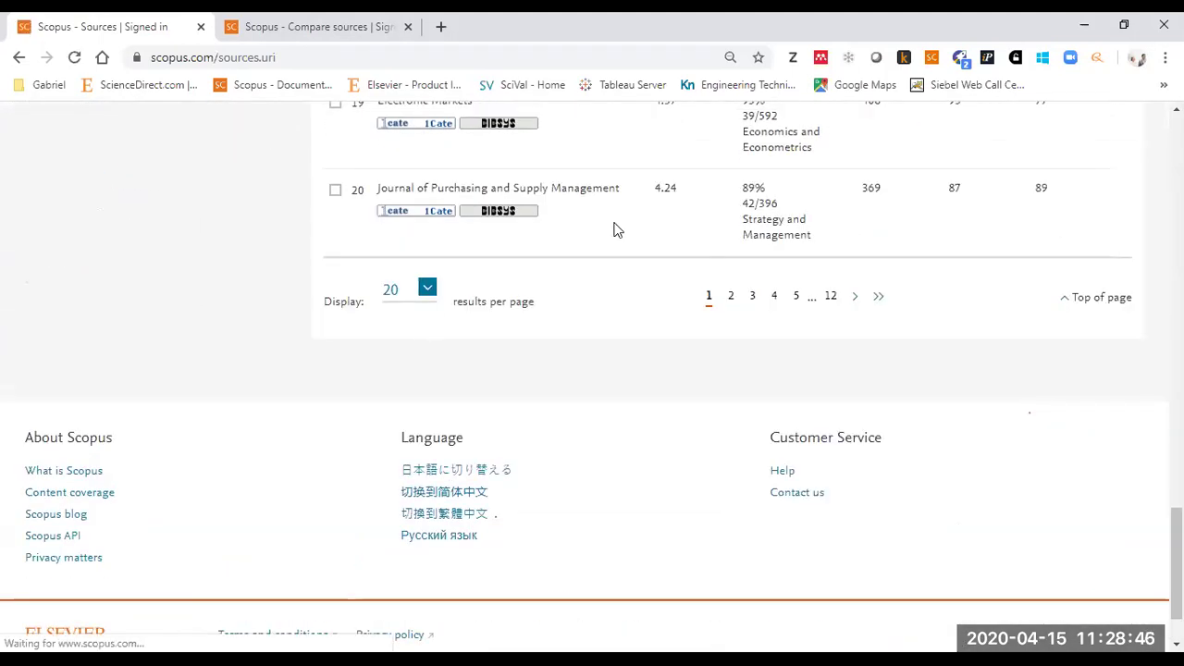
{"action": "scroll", "coordinate": [617, 227], "scroll_direction": "up", "scroll_amount": 6}
{"action": "scroll", "coordinate": [618, 230], "scroll_direction": "up", "scroll_amount": 12}
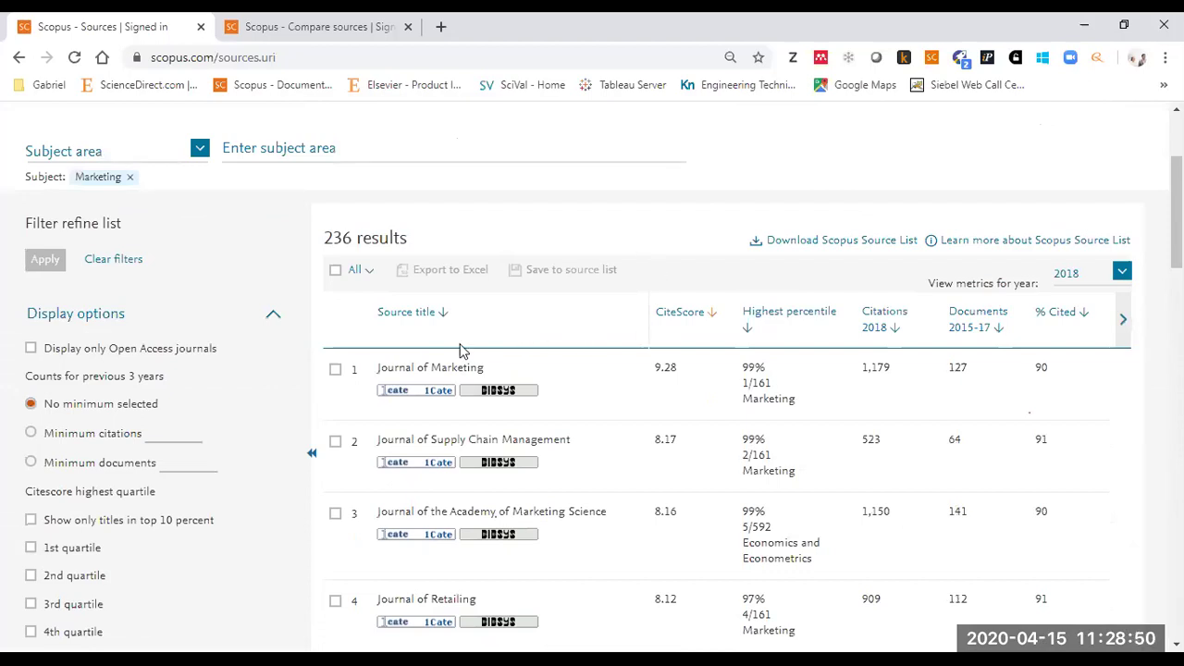
Step: Open the Journal of Marketing in a new browser tab, place that tab directly after the Sources tab, and return to the source list
{"action": "right_click", "coordinate": [432, 374]}
{"action": "left_click", "coordinate": [468, 383]}
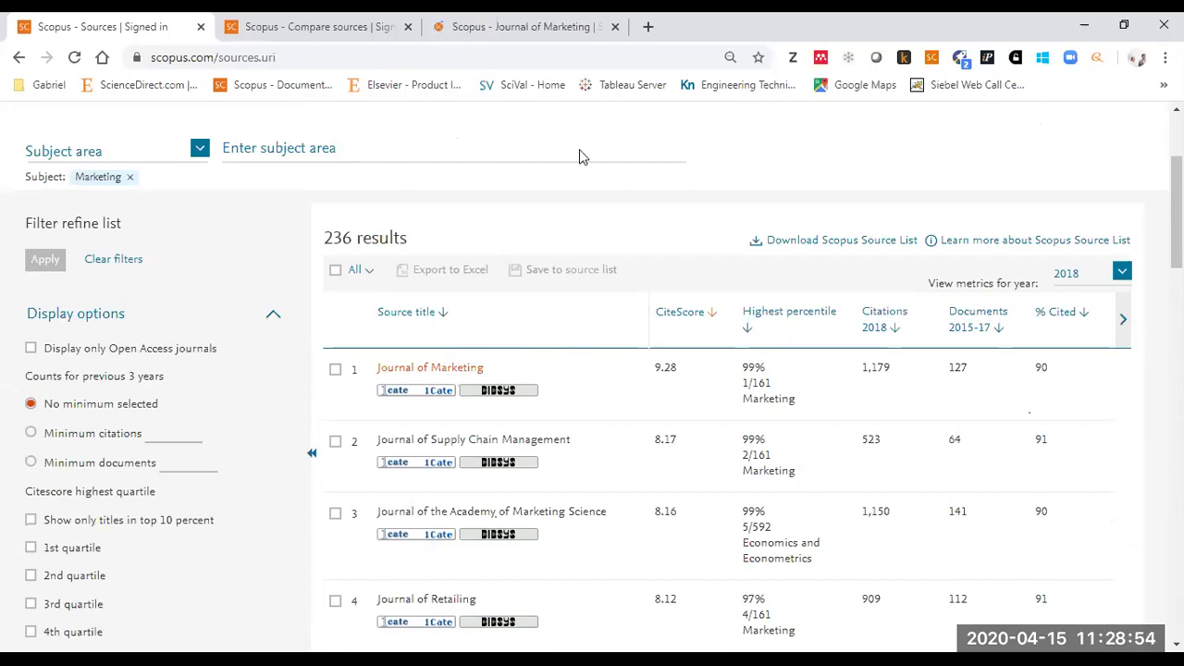
{"action": "left_click", "coordinate": [435, 27]}
{"action": "left_click_drag", "start_coordinate": [435, 27], "coordinate": [277, 22]}
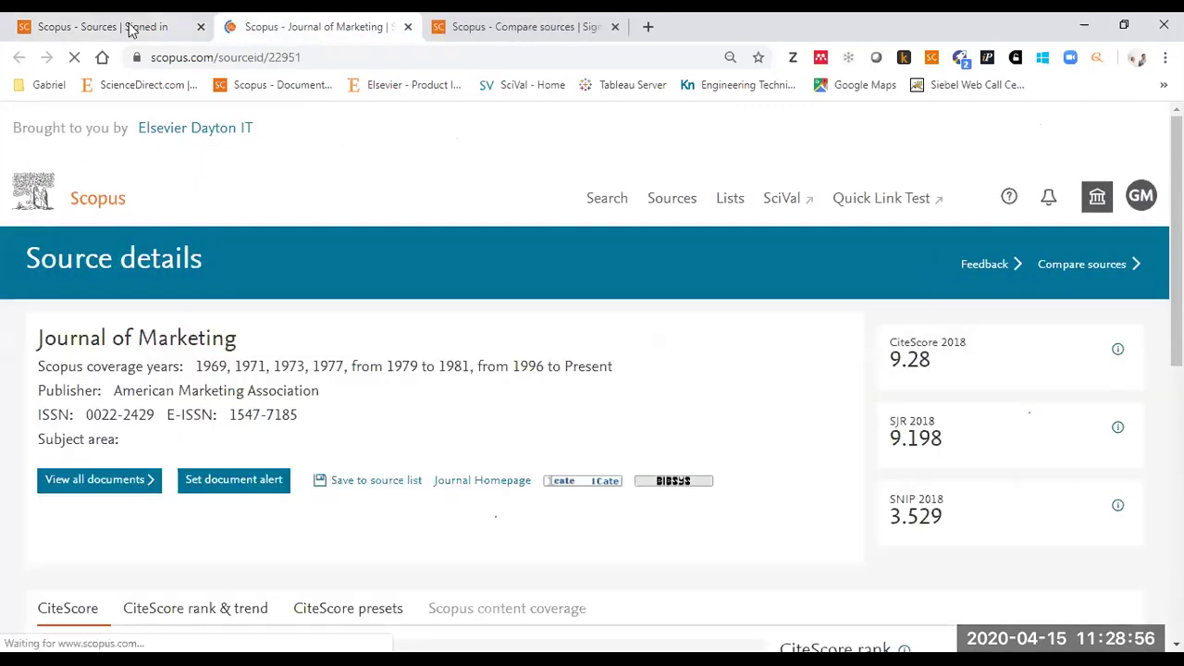
{"action": "left_click", "coordinate": [125, 27]}
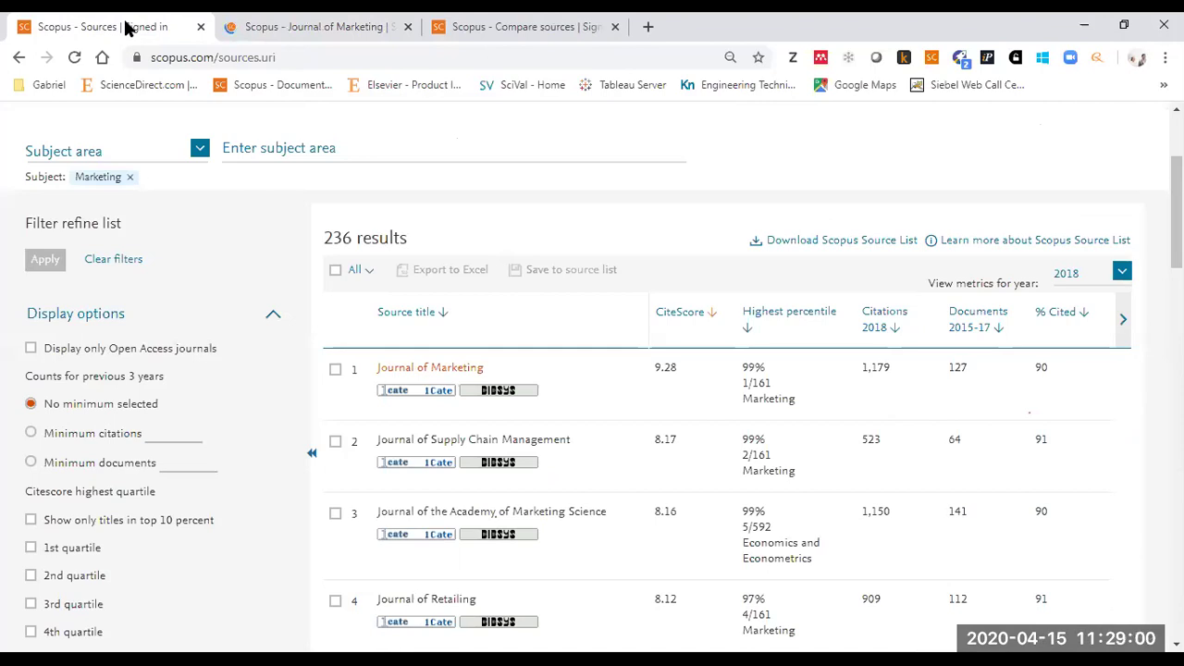
{"action": "scroll", "coordinate": [40, 475], "scroll_direction": "down", "scroll_amount": 2}
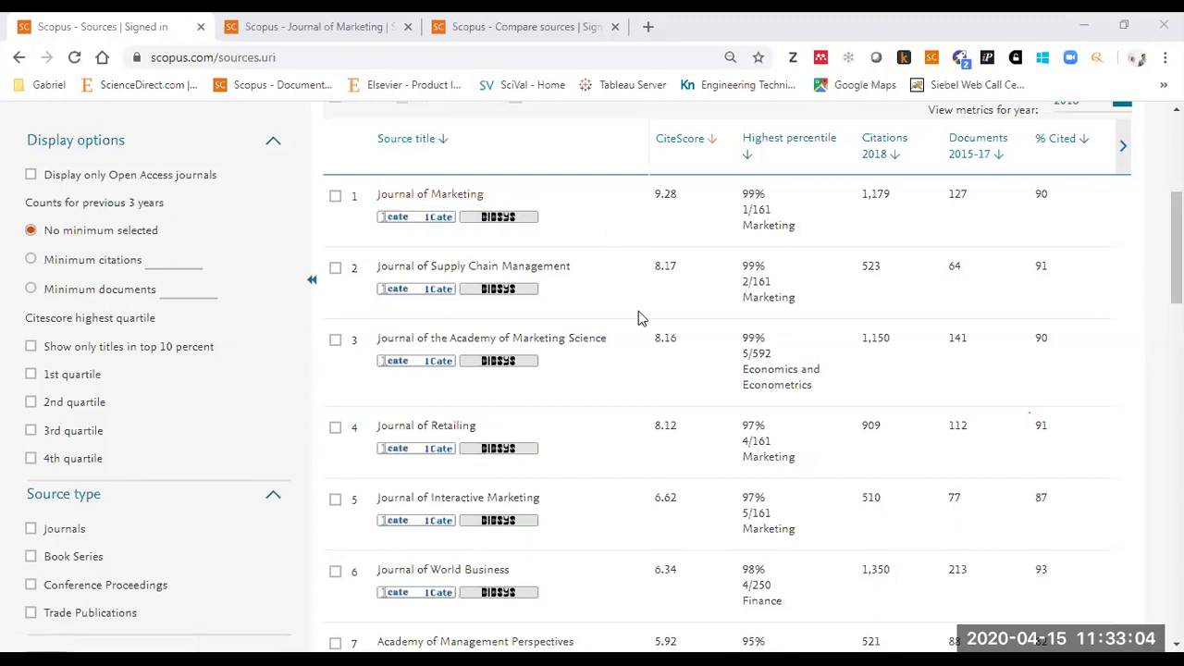
Step: Open Journal of Purchasing and Supply Management, Electronic Markets, and Journal of Retailing and Consumer Services in new tabs; place the Compare sources tab beside Sources
{"action": "scroll", "coordinate": [634, 306], "scroll_direction": "down", "scroll_amount": 9}
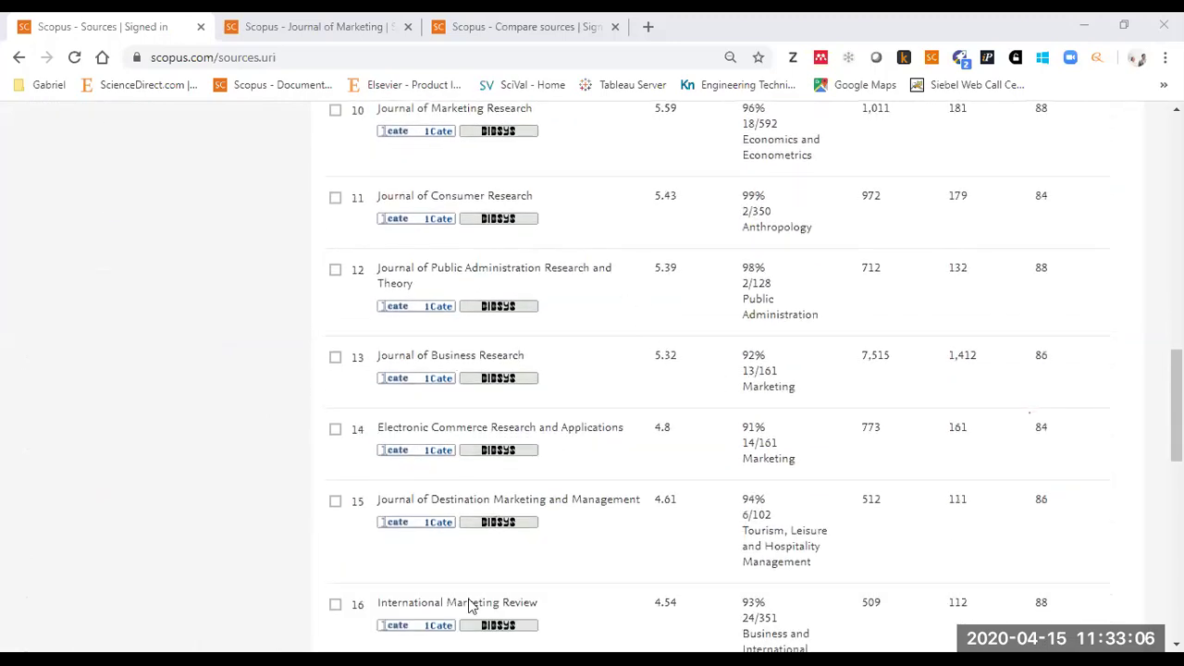
{"action": "scroll", "coordinate": [648, 324], "scroll_direction": "down", "scroll_amount": 5}
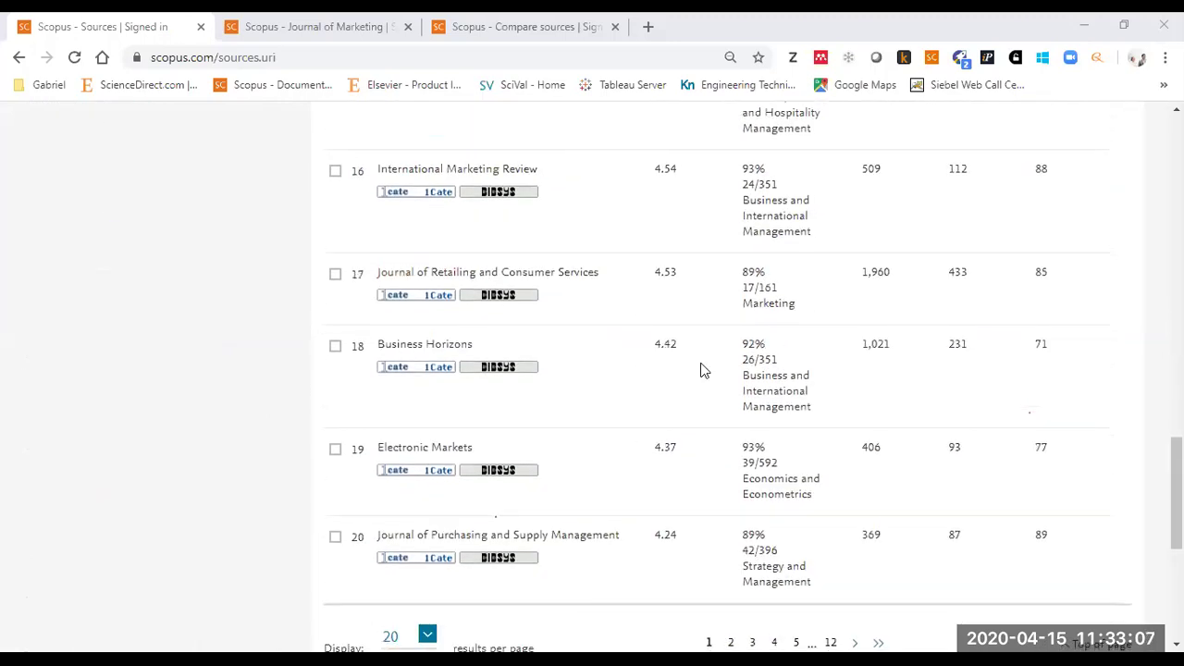
{"action": "right_click", "coordinate": [584, 541]}
{"action": "left_click", "coordinate": [629, 382]}
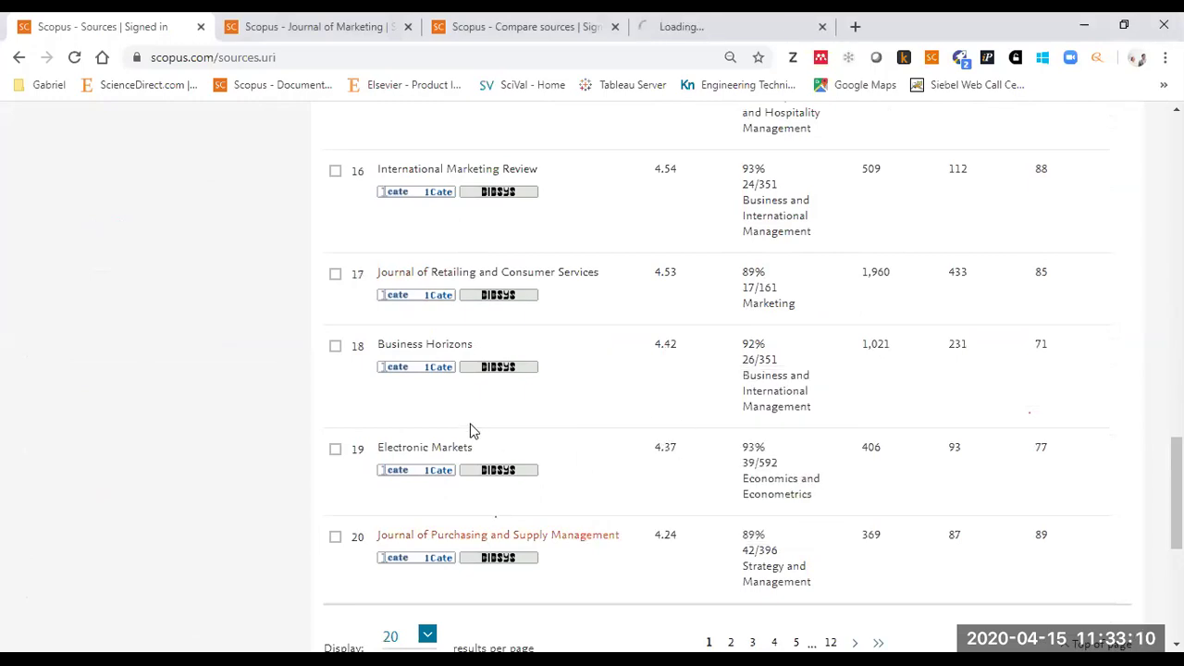
{"action": "right_click", "coordinate": [454, 449]}
{"action": "left_click", "coordinate": [538, 460]}
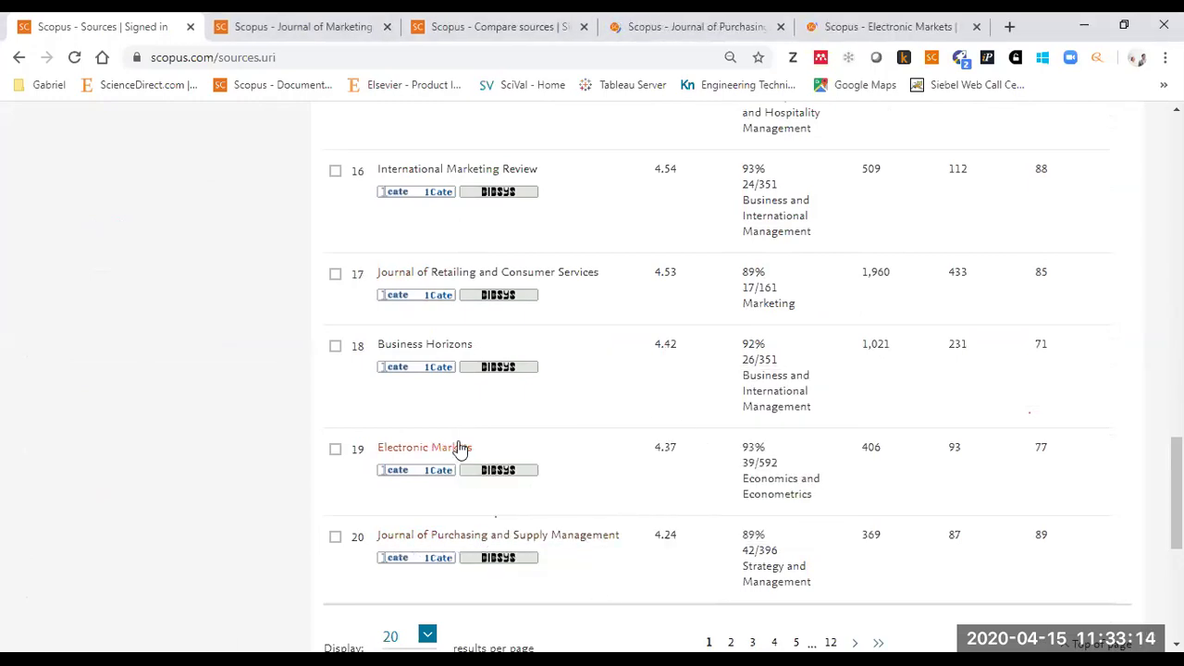
{"action": "right_click", "coordinate": [590, 275]}
{"action": "left_click", "coordinate": [651, 292]}
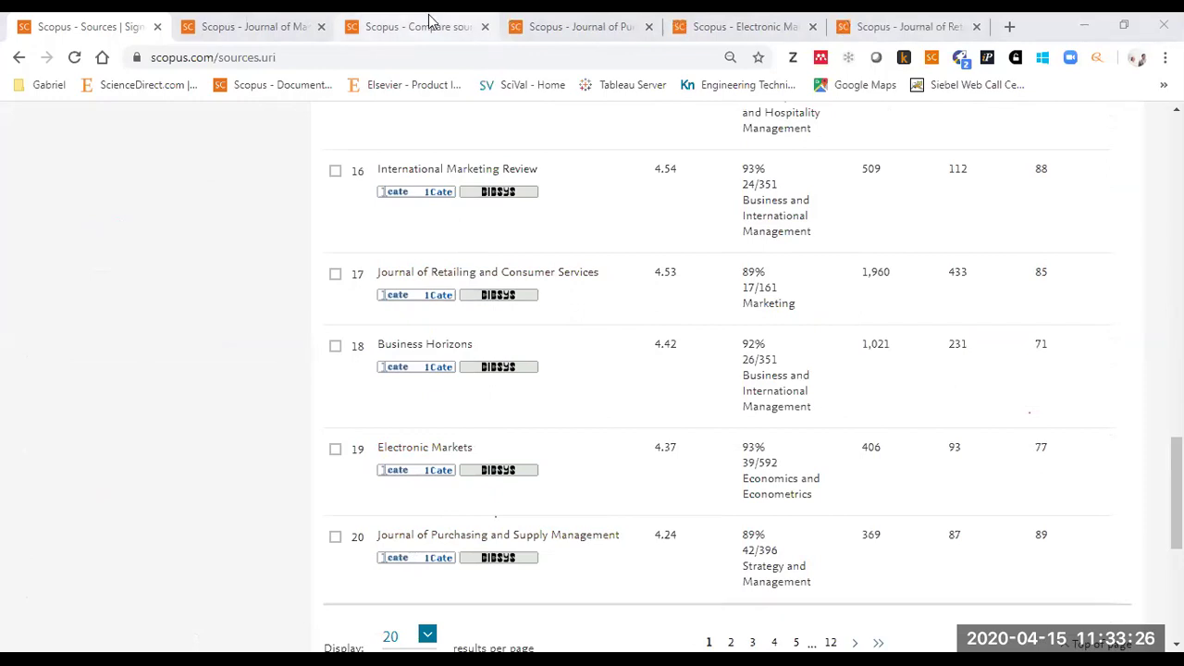
{"action": "left_click", "coordinate": [289, 34]}
{"action": "left_click", "coordinate": [81, 30]}
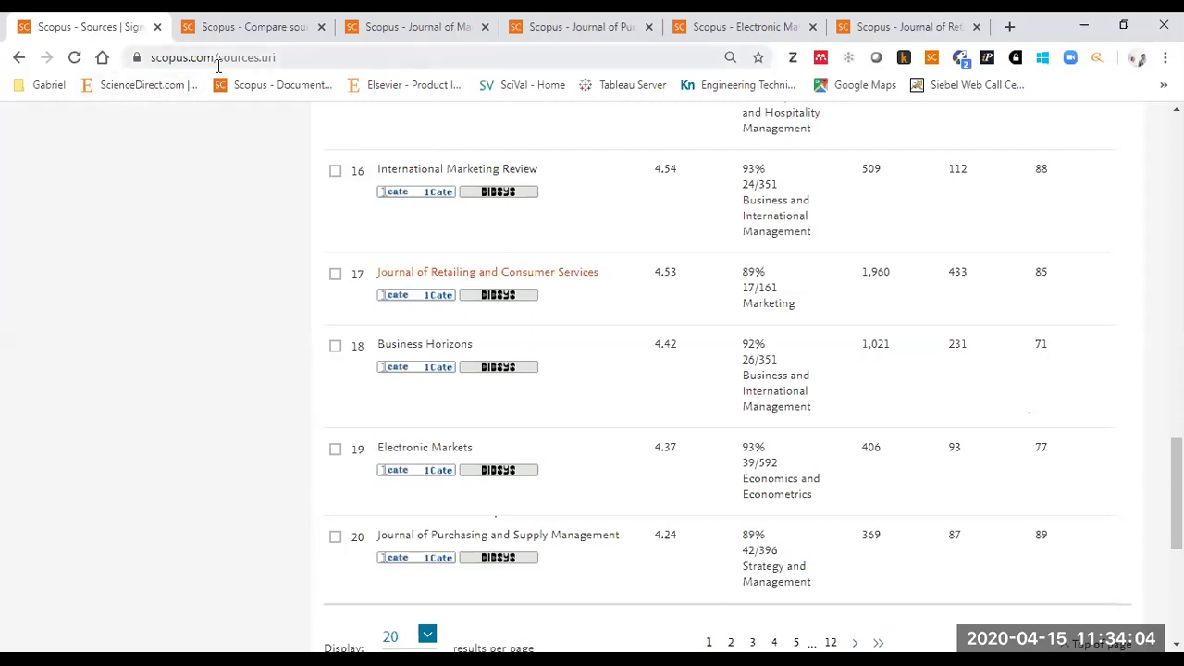
Step: Examine the Scopus coverage years on the details pages of the four opened journals, from Journal of Marketing to Journal of Retailing and Consumer Services
{"action": "left_click", "coordinate": [403, 35]}
{"action": "scroll", "coordinate": [374, 280], "scroll_direction": "down", "scroll_amount": 2}
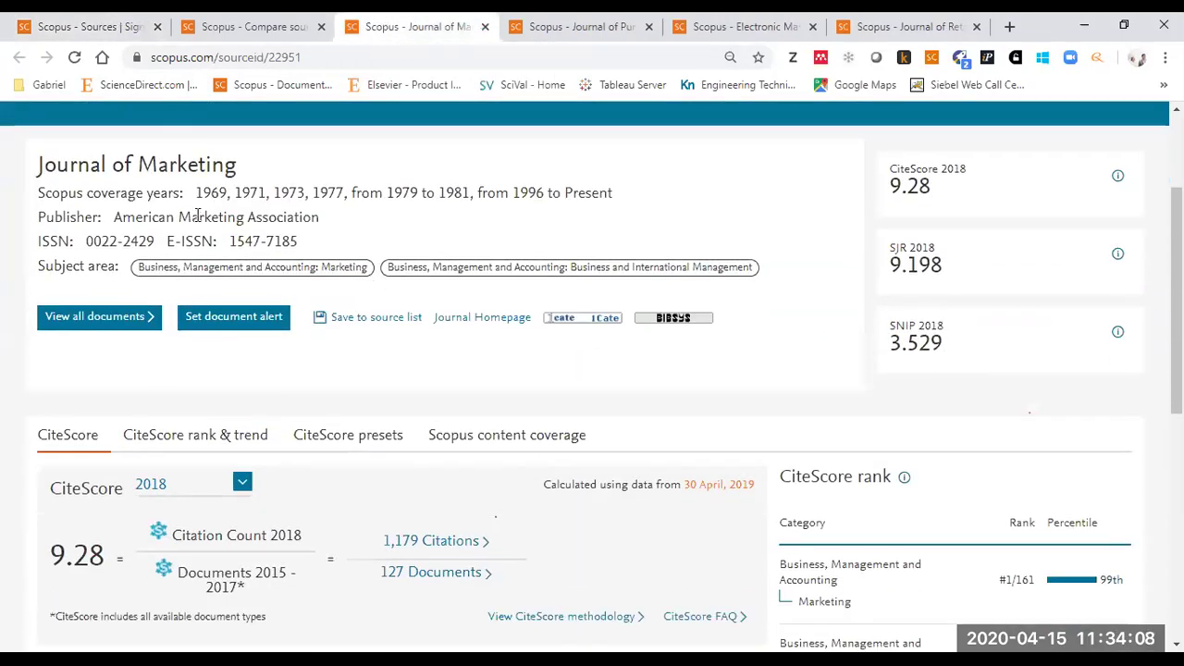
{"action": "left_click_drag", "start_coordinate": [197, 192], "coordinate": [612, 192]}
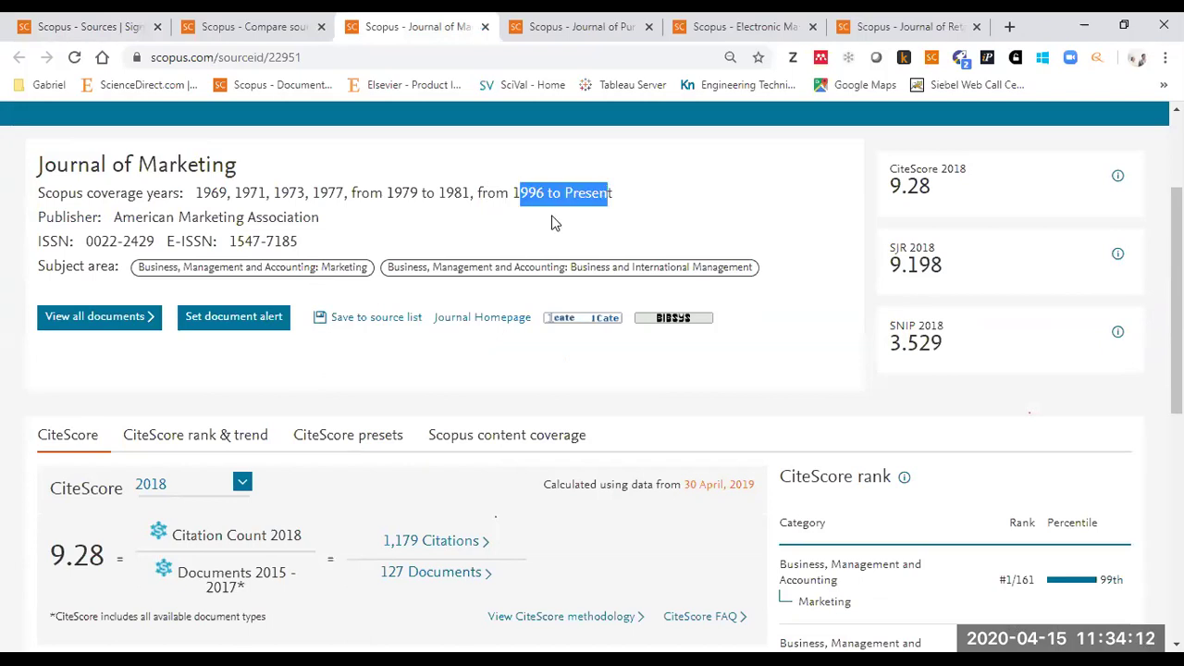
{"action": "left_click", "coordinate": [546, 29]}
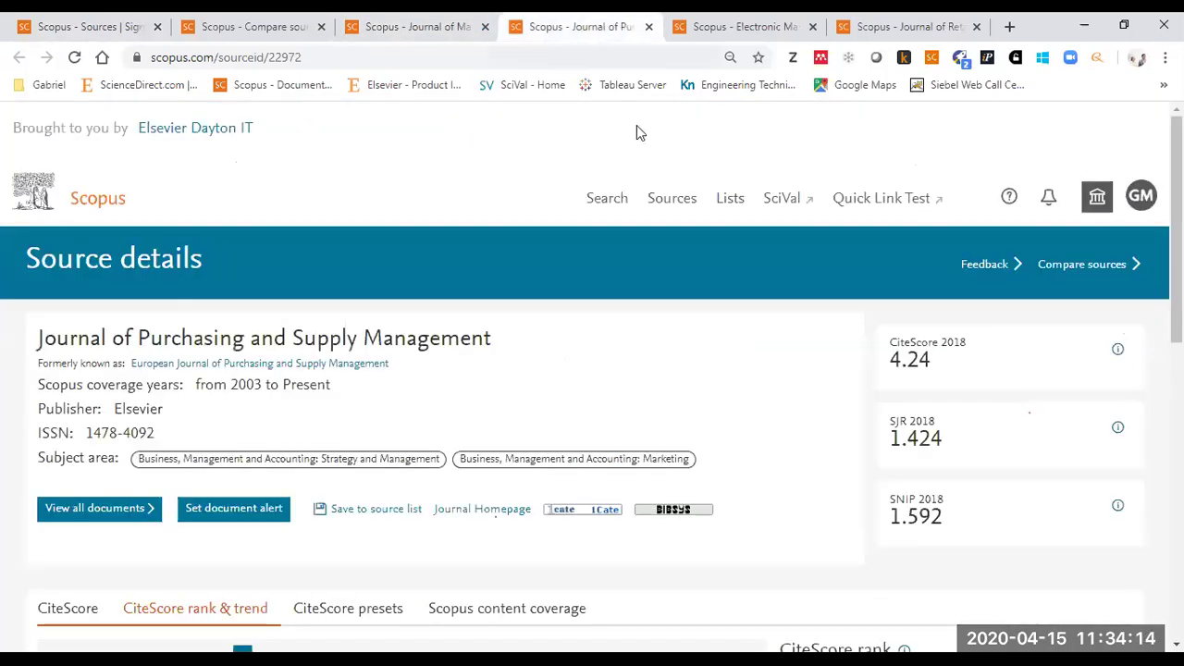
{"action": "left_click_drag", "start_coordinate": [163, 338], "coordinate": [357, 339]}
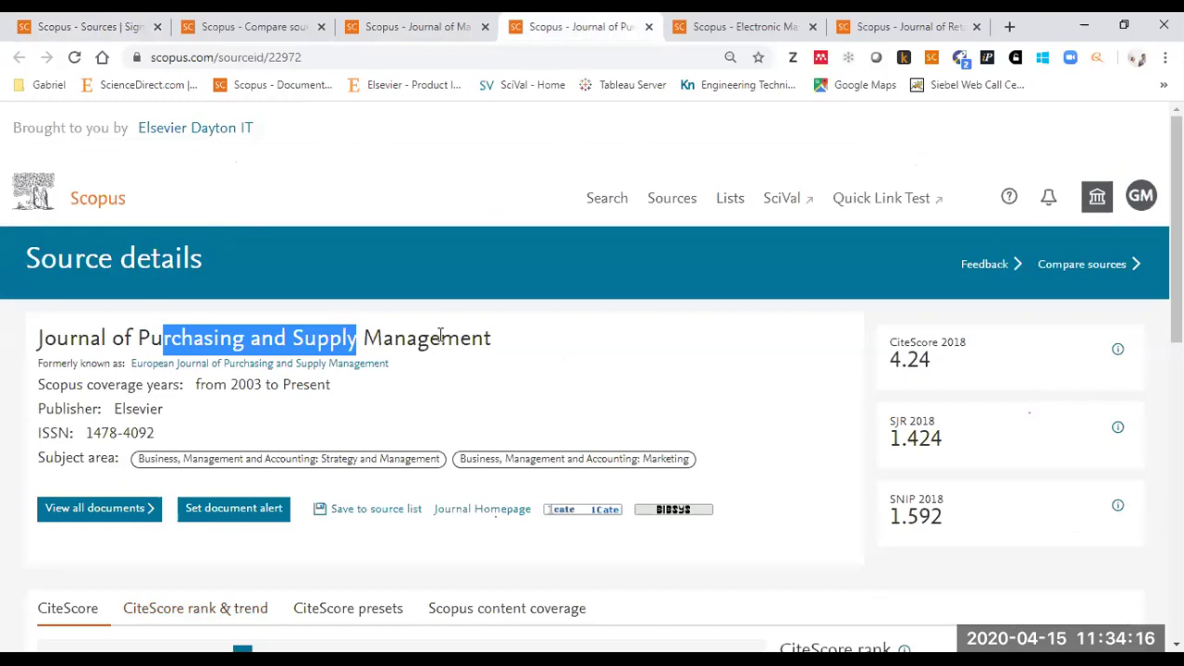
{"action": "scroll", "coordinate": [430, 315], "scroll_direction": "down", "scroll_amount": 2}
{"action": "left_click_drag", "start_coordinate": [254, 212], "coordinate": [304, 212]}
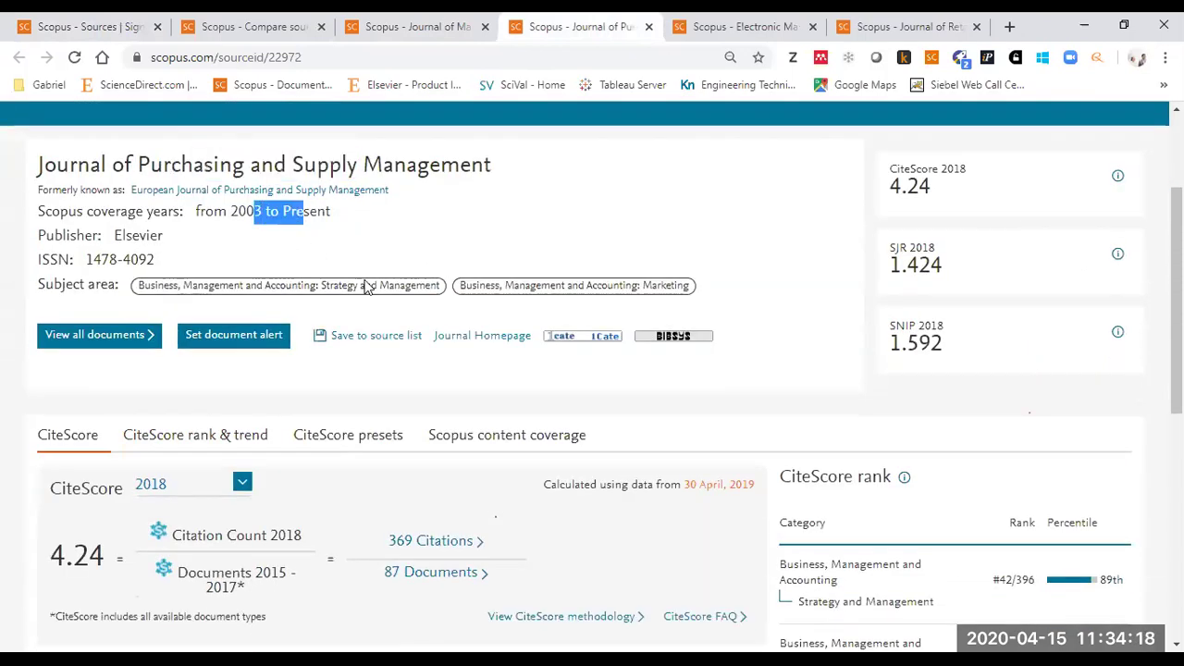
{"action": "left_click", "coordinate": [685, 25]}
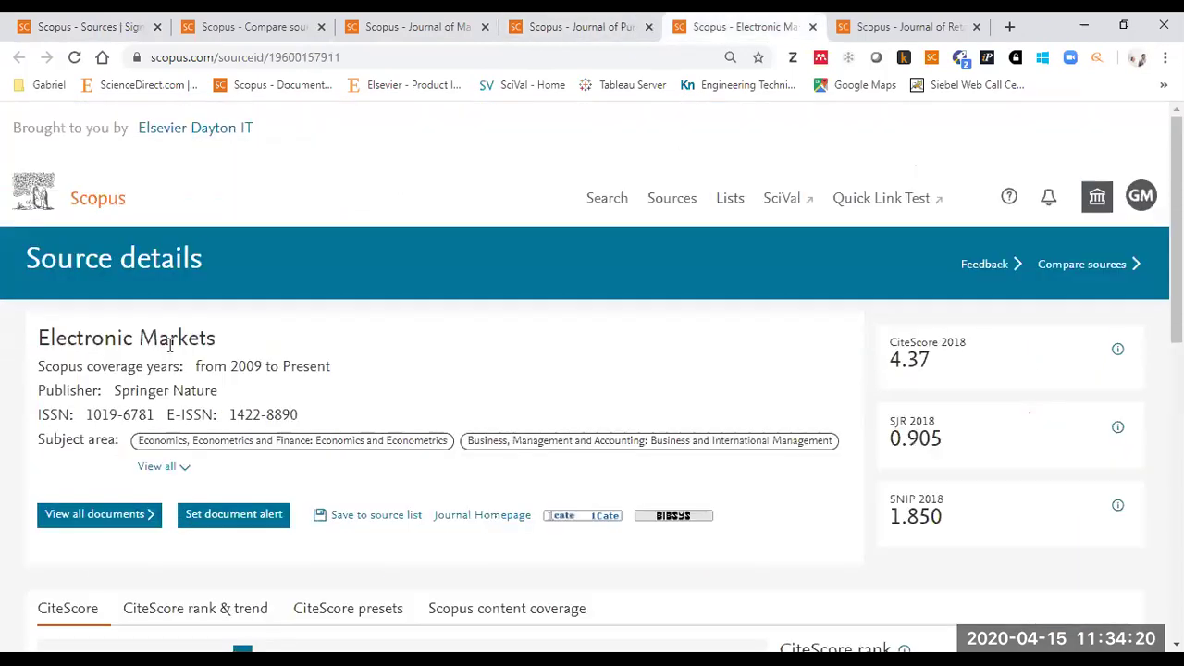
{"action": "left_click_drag", "start_coordinate": [245, 367], "coordinate": [293, 367]}
{"action": "scroll", "coordinate": [537, 248], "scroll_direction": "down", "scroll_amount": 2}
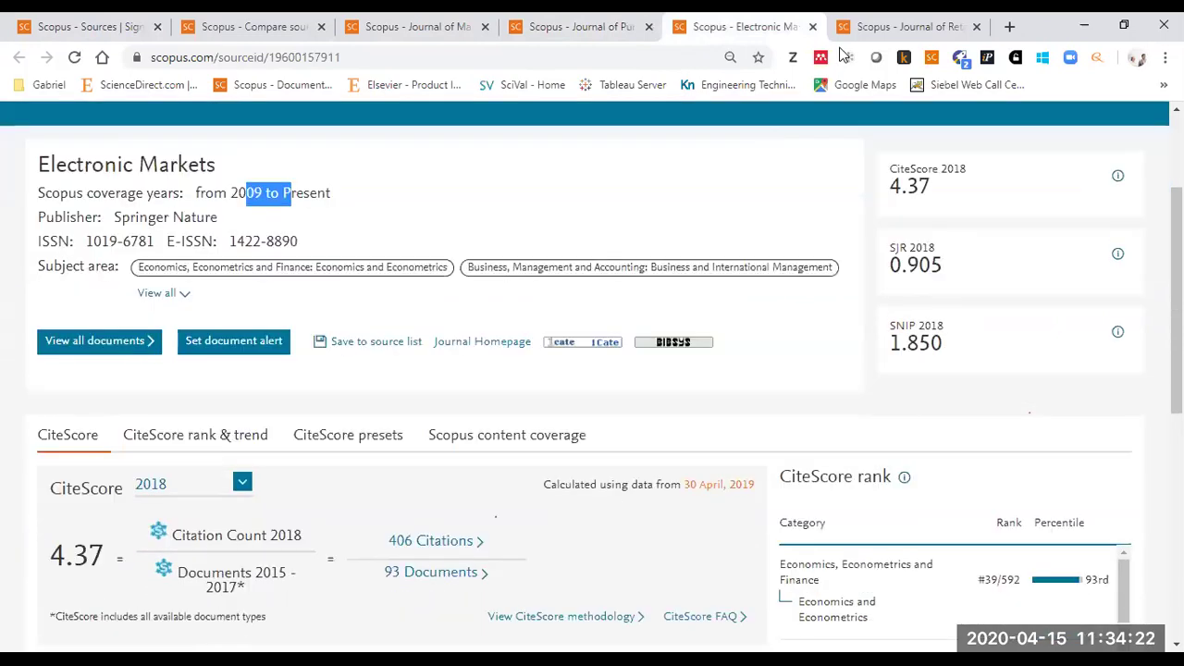
{"action": "left_click", "coordinate": [853, 36]}
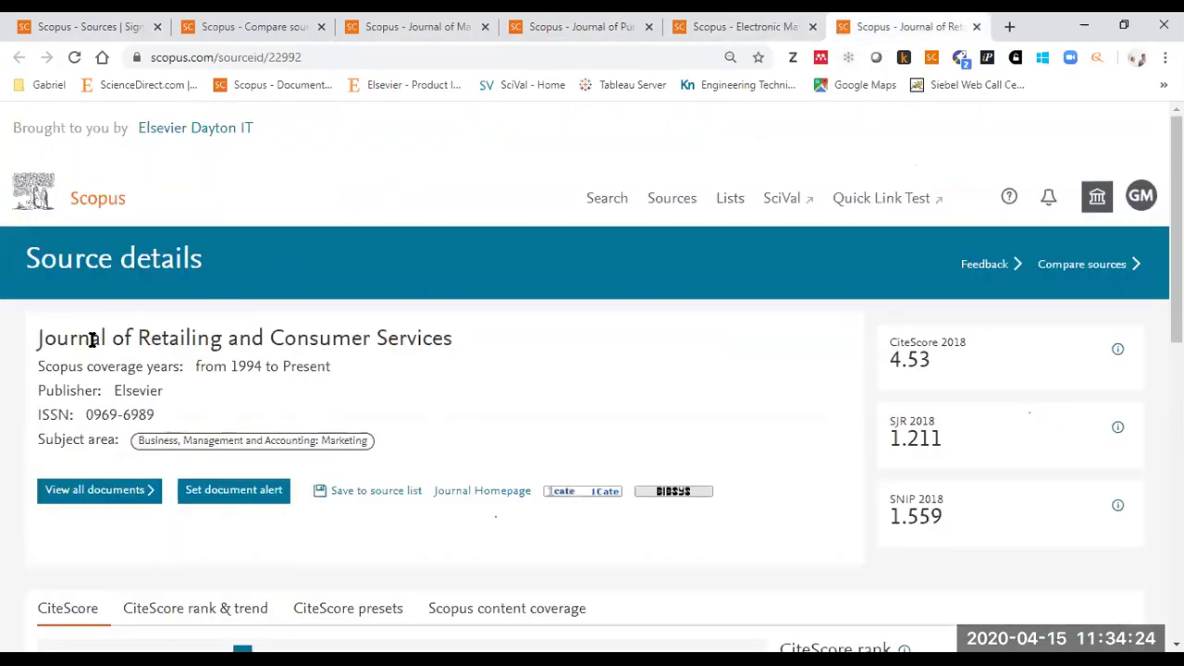
{"action": "left_click_drag", "start_coordinate": [245, 367], "coordinate": [292, 367]}
{"action": "left_click", "coordinate": [414, 365]}
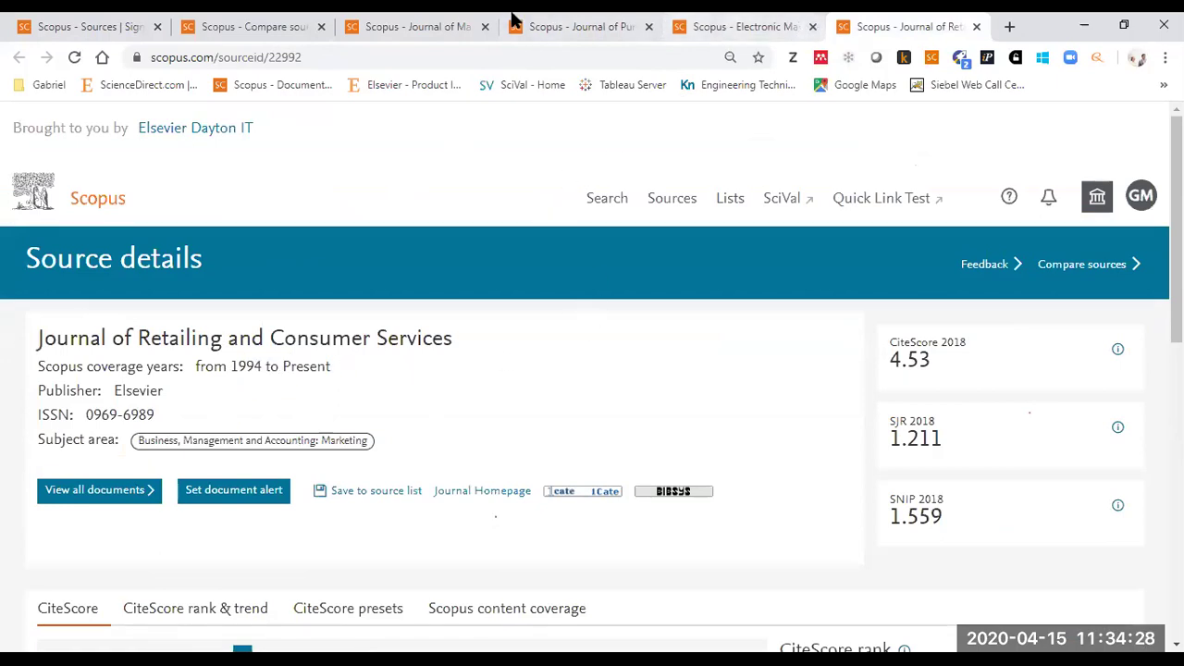
Step: Recheck the coverage years of the opened journals for gaps and close the Journal of Marketing tab
{"action": "left_click", "coordinate": [433, 22]}
{"action": "left_click", "coordinate": [559, 27]}
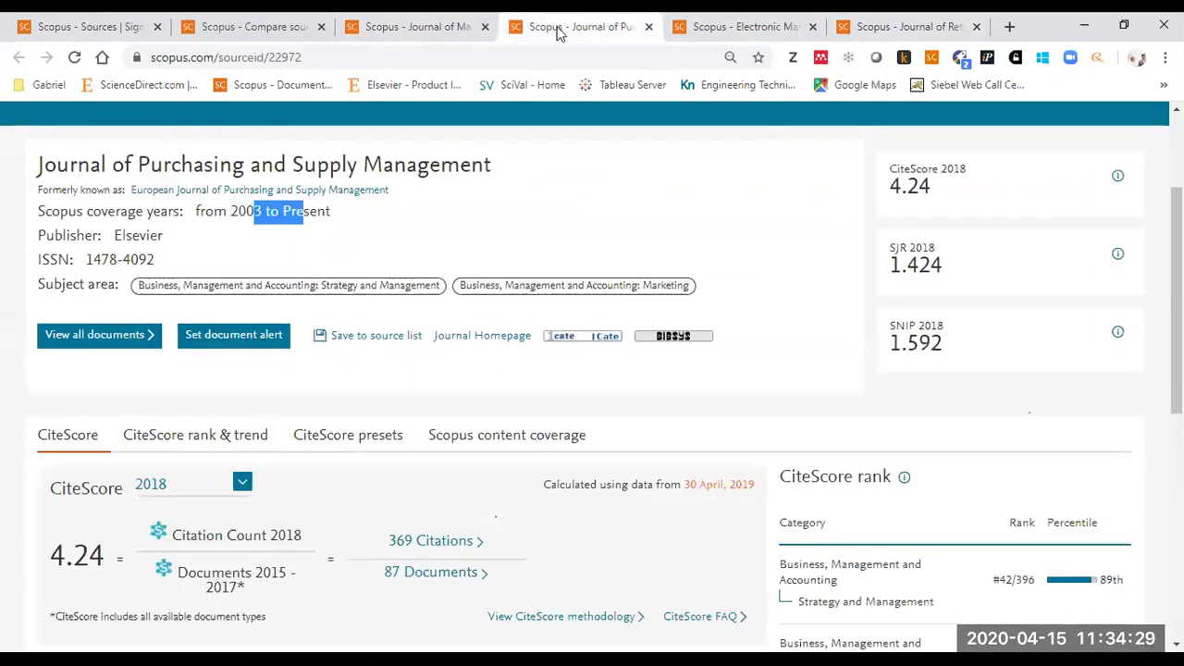
{"action": "left_click", "coordinate": [720, 25]}
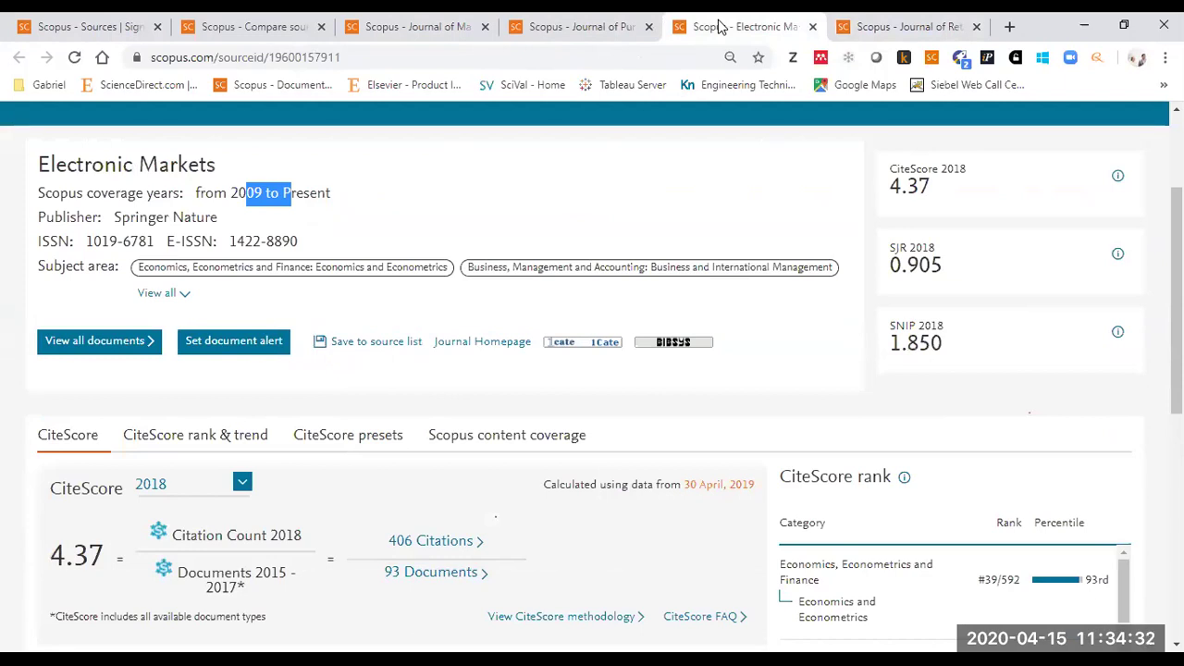
{"action": "left_click", "coordinate": [432, 27]}
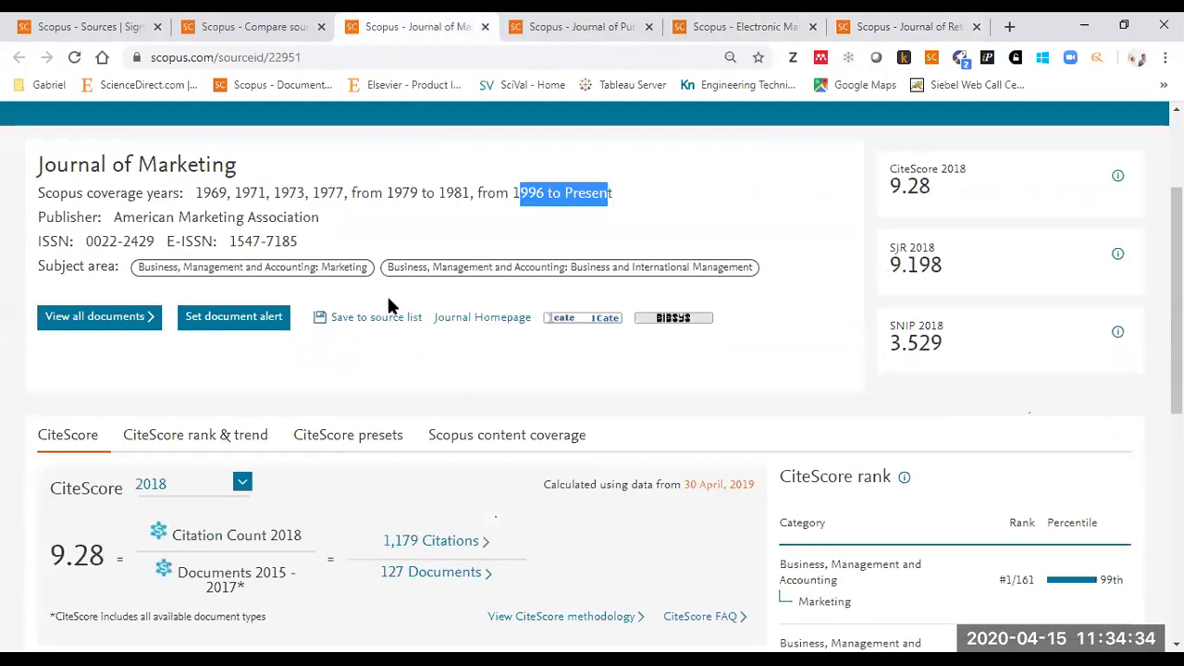
{"action": "left_click_drag", "start_coordinate": [211, 192], "coordinate": [528, 200]}
{"action": "left_click", "coordinate": [526, 189]}
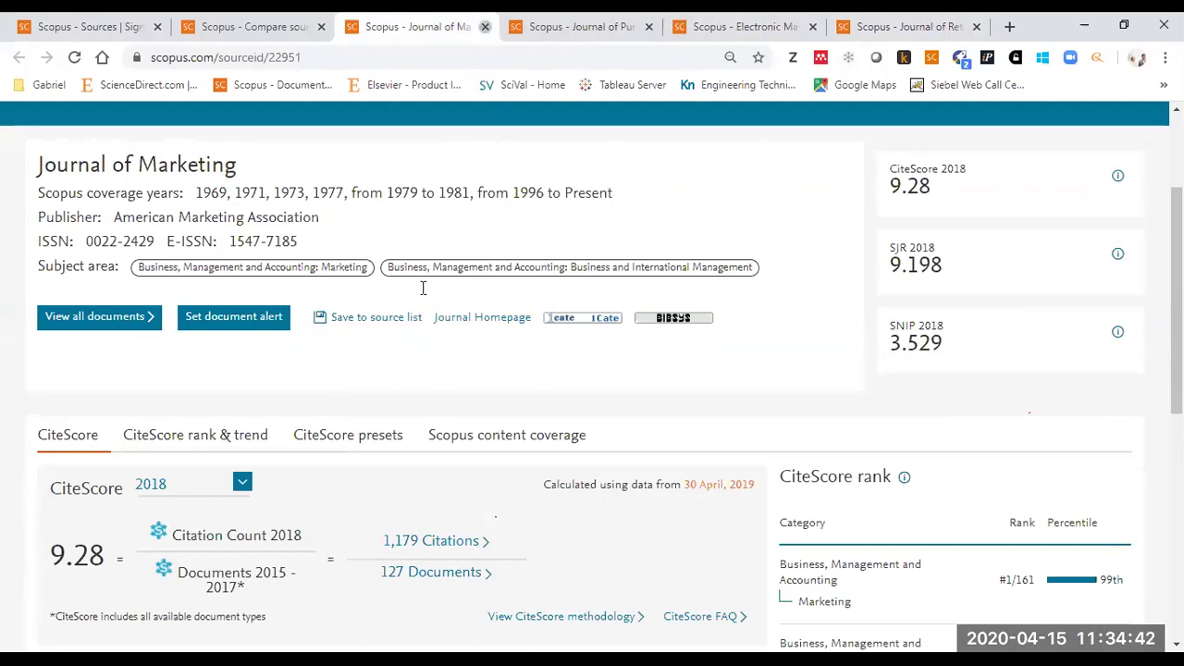
{"action": "left_click", "coordinate": [484, 27]}
Step: Copy the title Journal of Purchasing and Supply Management and go to the Compare sources page, dismissing its introductory notice
{"action": "left_click", "coordinate": [494, 165]}
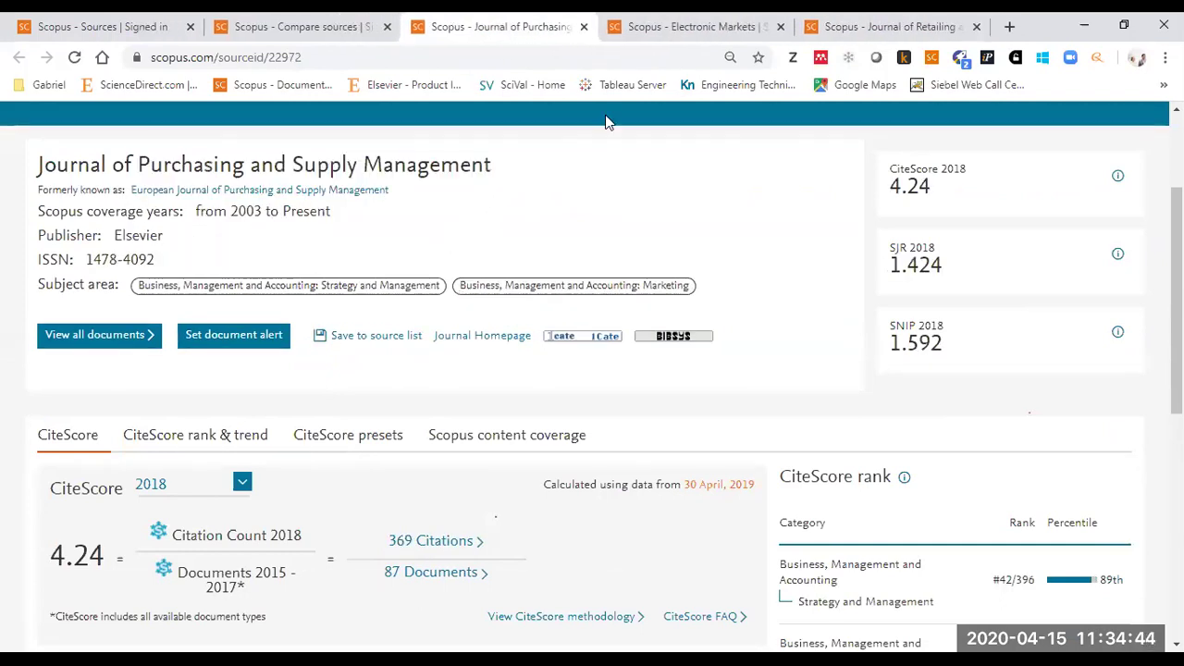
{"action": "double_click", "coordinate": [494, 165]}
{"action": "left_click_drag", "start_coordinate": [313, 165], "coordinate": [30, 183]}
{"action": "key", "text": "ctrl+c"}
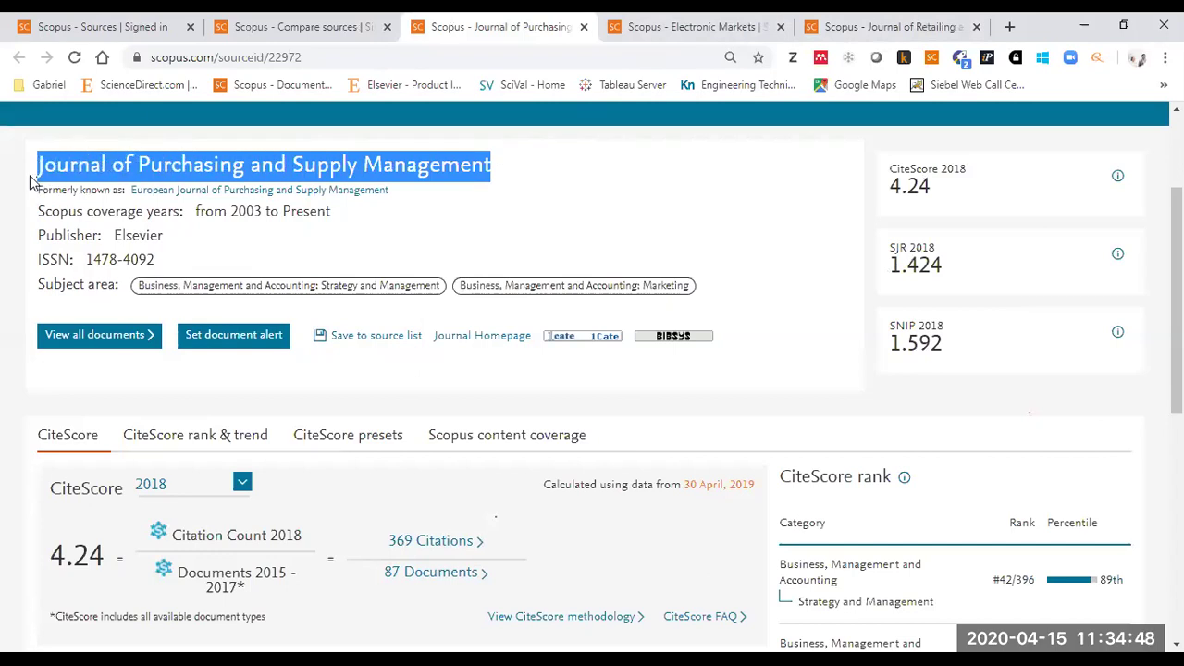
{"action": "left_click", "coordinate": [292, 26]}
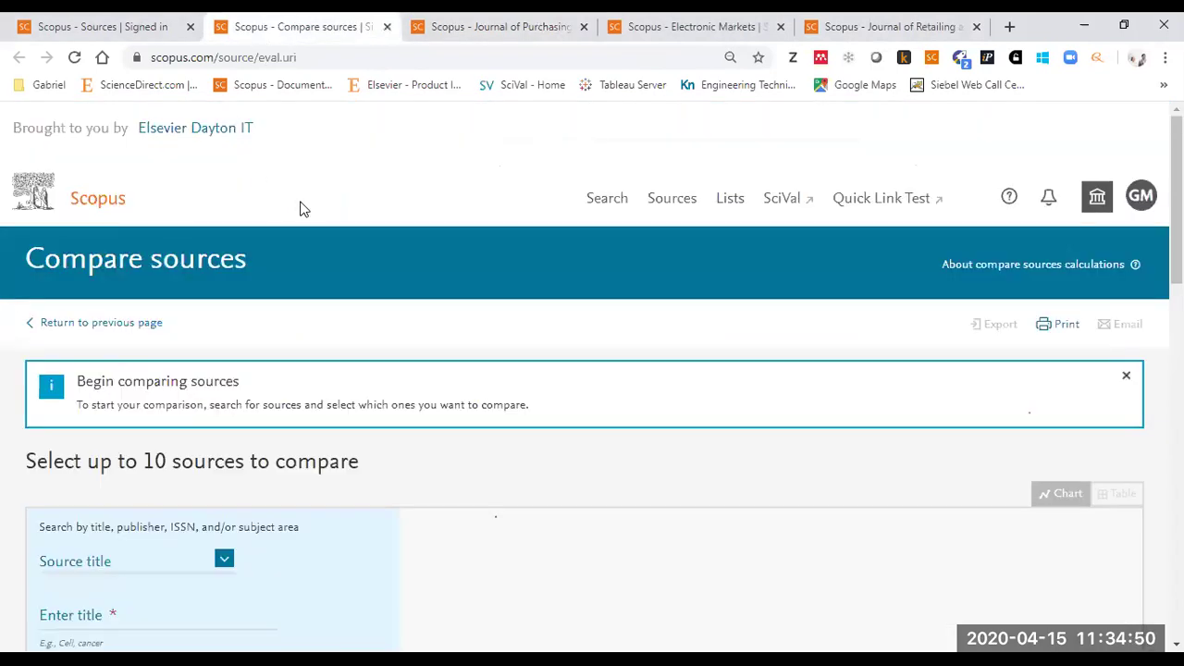
{"action": "left_click", "coordinate": [139, 22]}
{"action": "scroll", "coordinate": [384, 202], "scroll_direction": "up", "scroll_amount": 2}
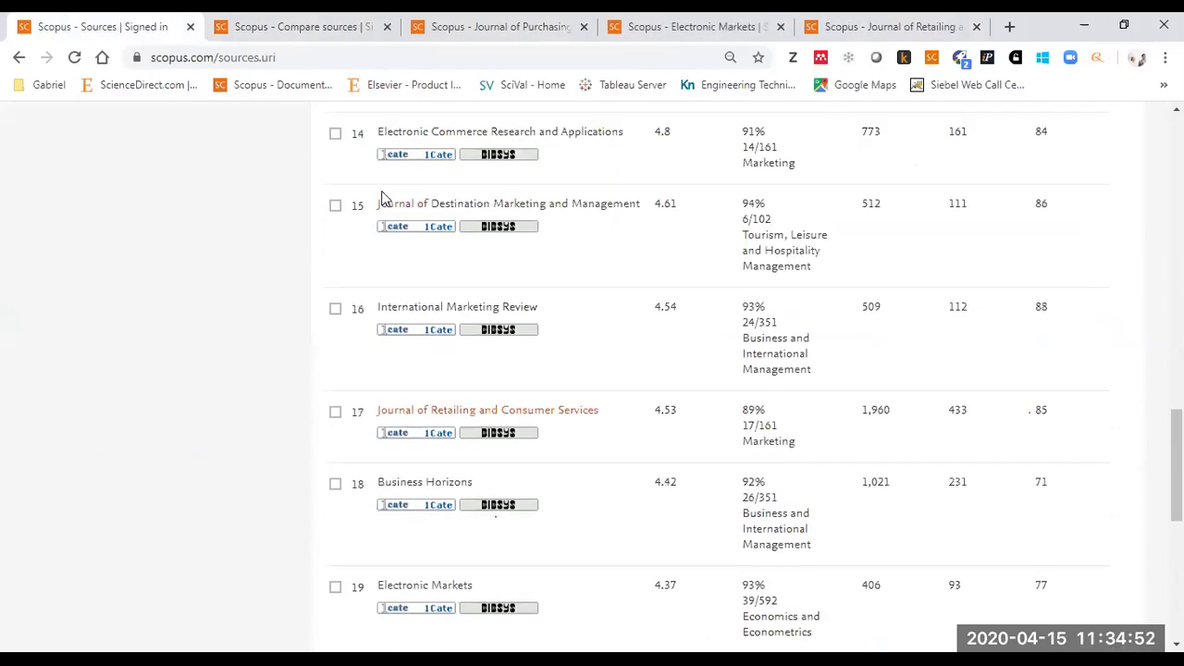
{"action": "scroll", "coordinate": [383, 201], "scroll_direction": "up", "scroll_amount": 15}
{"action": "left_click", "coordinate": [292, 24]}
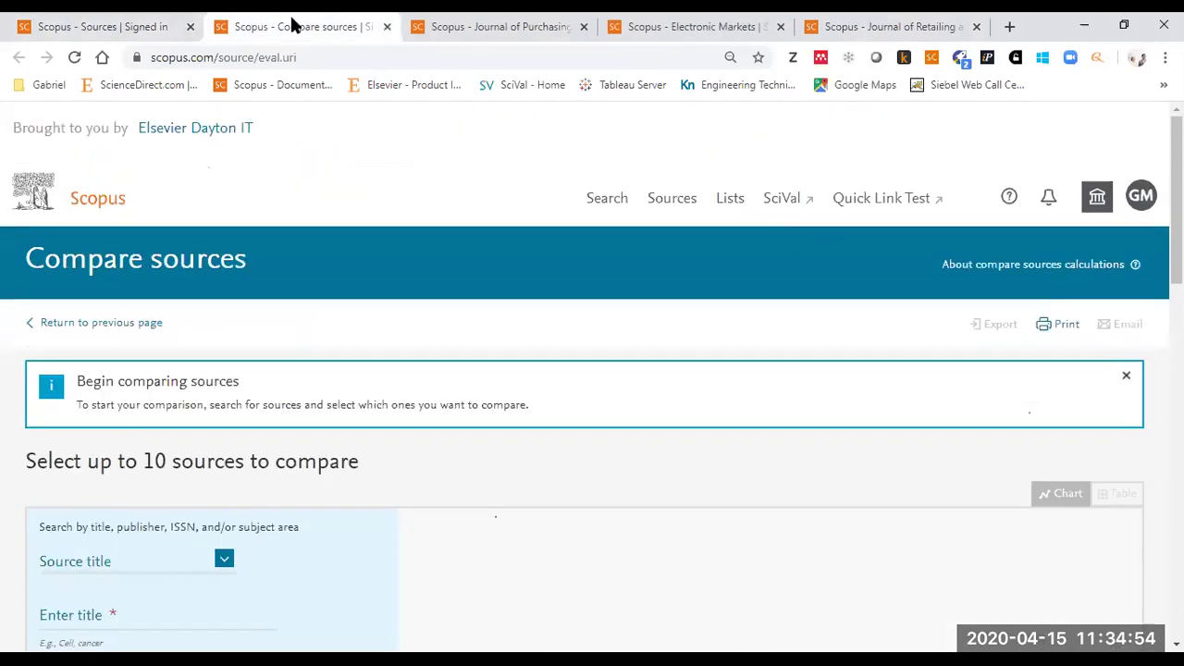
{"action": "left_click", "coordinate": [1125, 377]}
Step: Search by source title for the copied Journal of Purchasing and Supply Management and add it to the comparison
{"action": "scroll", "coordinate": [689, 259], "scroll_direction": "down", "scroll_amount": 1}
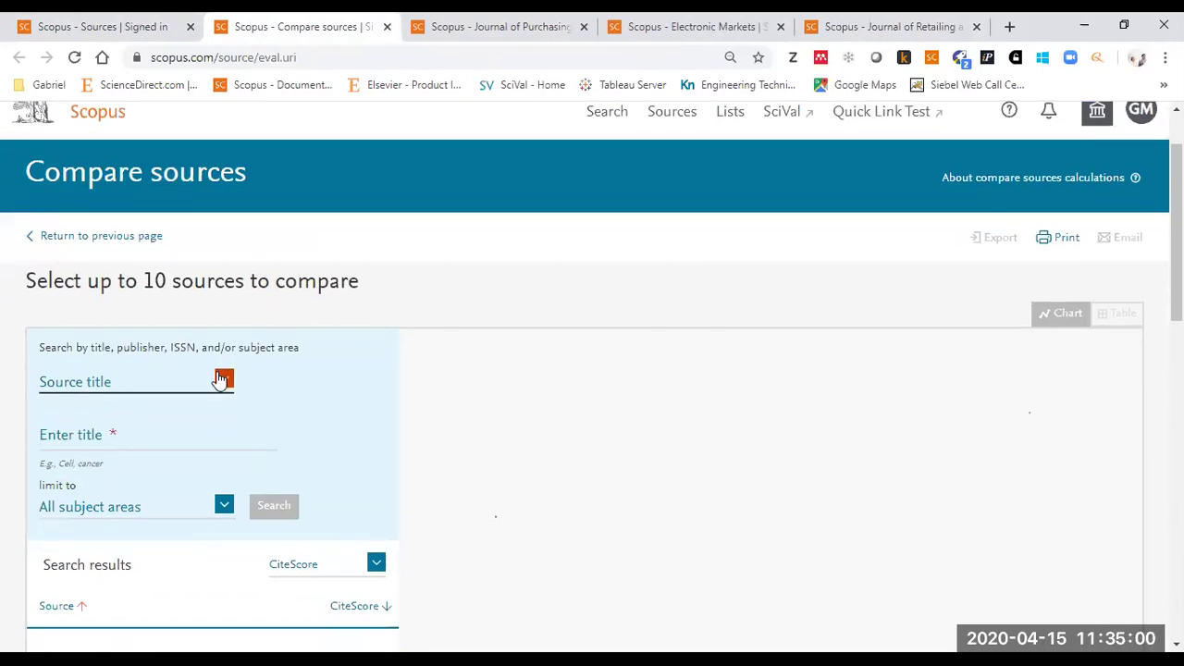
{"action": "left_click", "coordinate": [104, 387]}
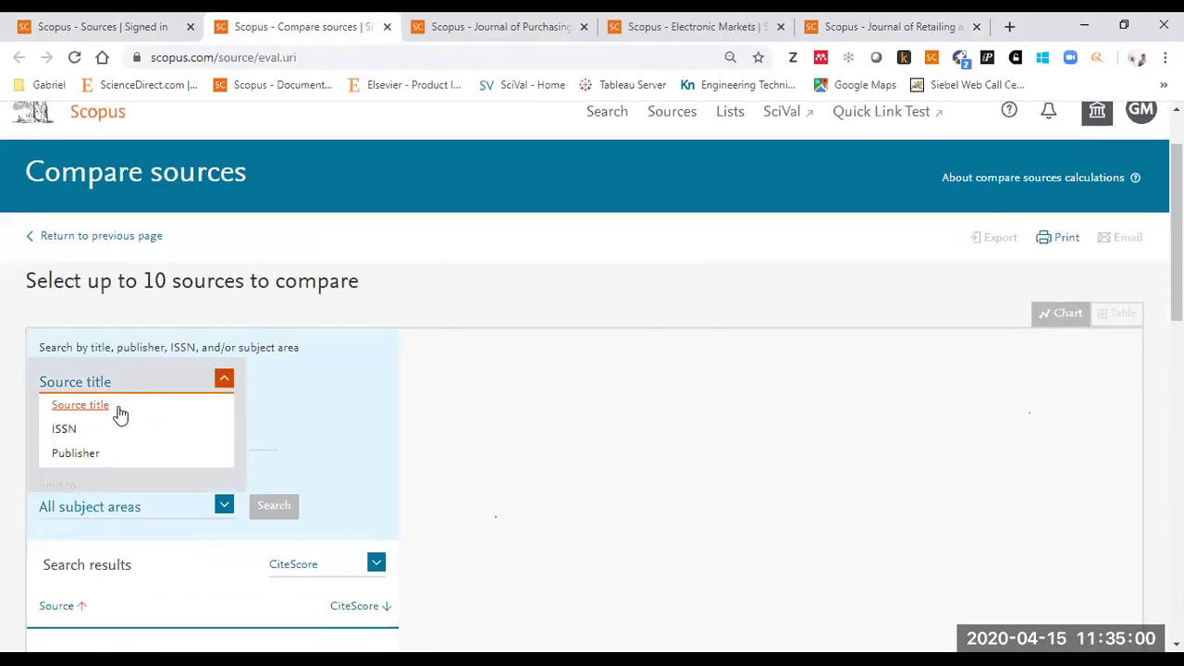
{"action": "left_click", "coordinate": [393, 390]}
{"action": "scroll", "coordinate": [400, 371], "scroll_direction": "down", "scroll_amount": 2}
{"action": "left_click", "coordinate": [185, 268]}
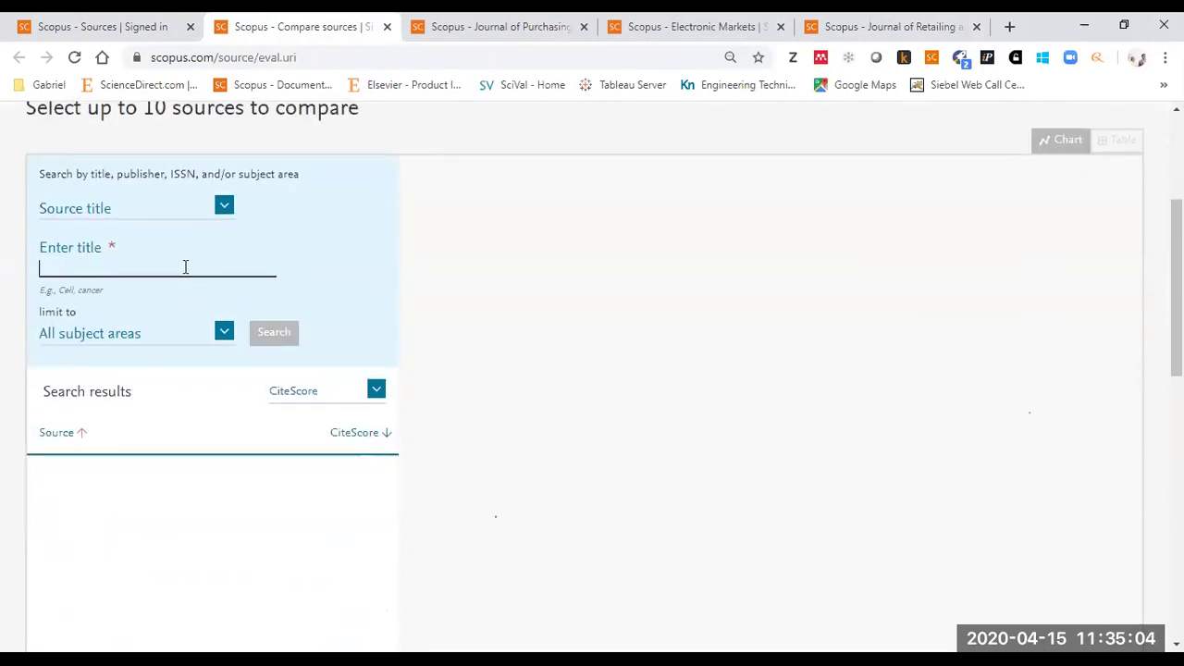
{"action": "key", "text": "ctrl+v"}
{"action": "left_click", "coordinate": [286, 333]}
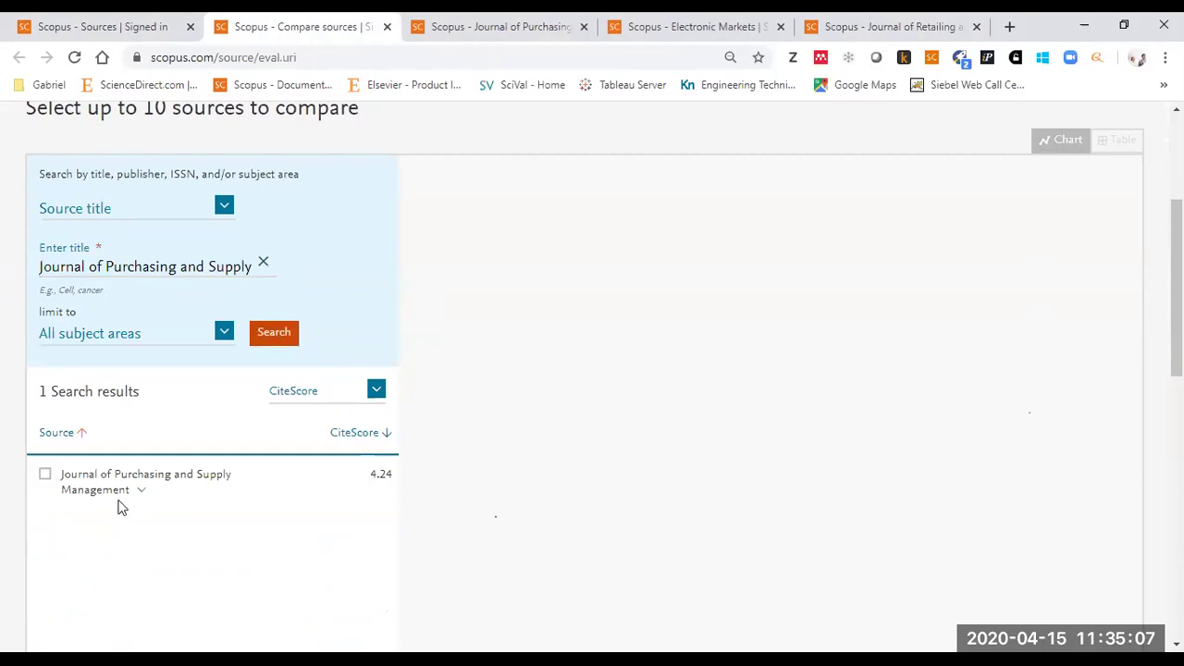
{"action": "left_click", "coordinate": [44, 475]}
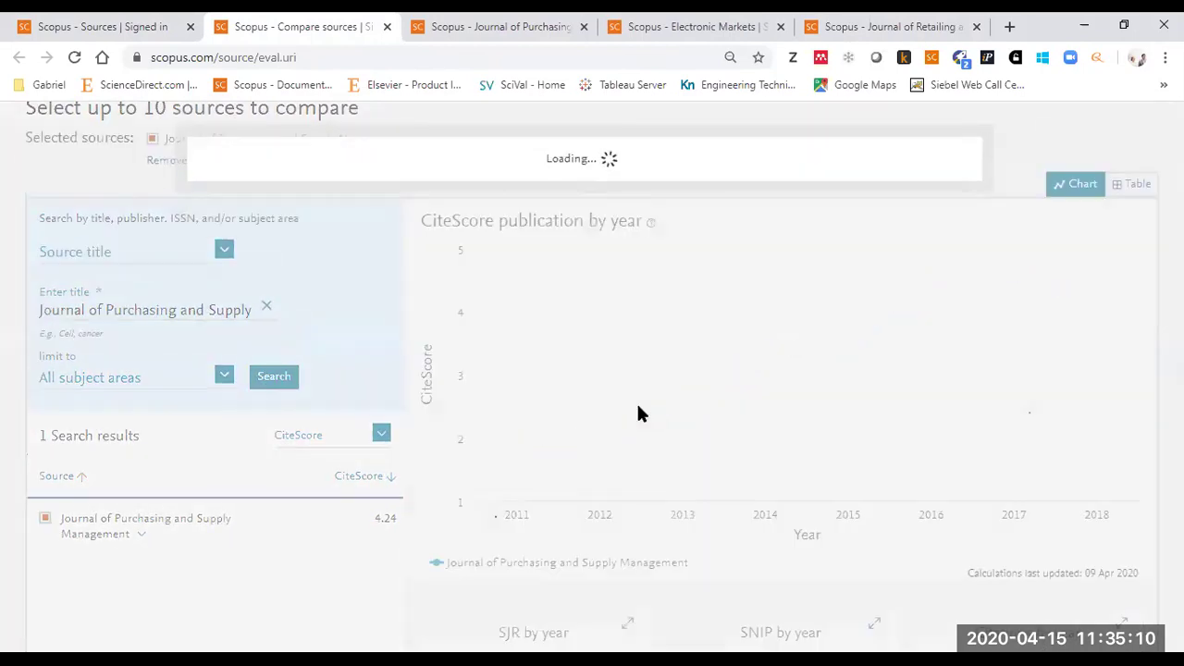
Step: Copy the title Electronic Markets from its details page, search for it in Compare sources, and add it to the comparison
{"action": "left_click", "coordinate": [537, 37]}
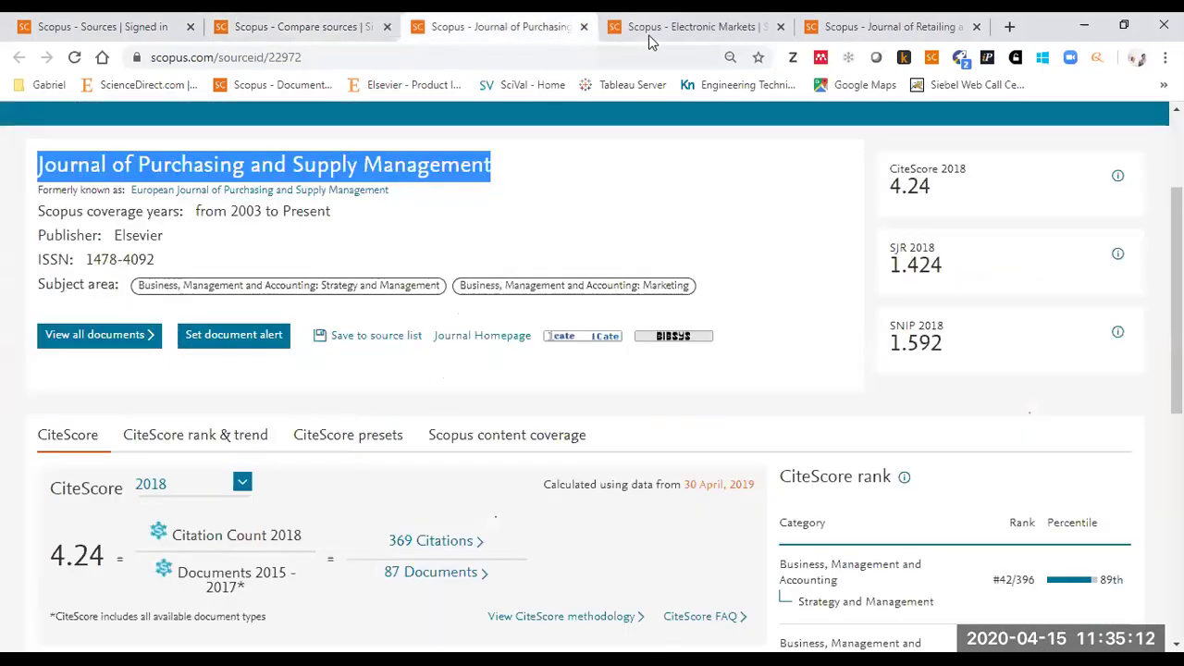
{"action": "left_click", "coordinate": [657, 25]}
{"action": "left_click_drag", "start_coordinate": [262, 167], "coordinate": [37, 183]}
{"action": "key", "text": "ctrl+c"}
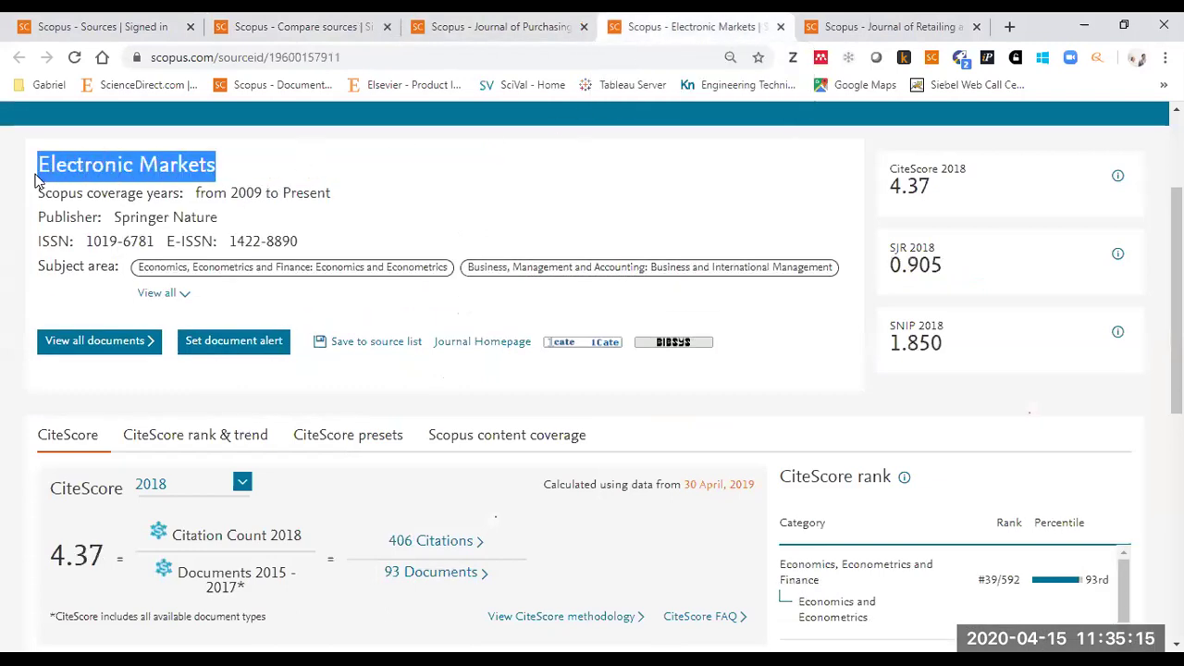
{"action": "left_click", "coordinate": [296, 26]}
{"action": "left_click", "coordinate": [262, 309]}
{"action": "key", "text": "ctrl+v"}
{"action": "left_click", "coordinate": [270, 376]}
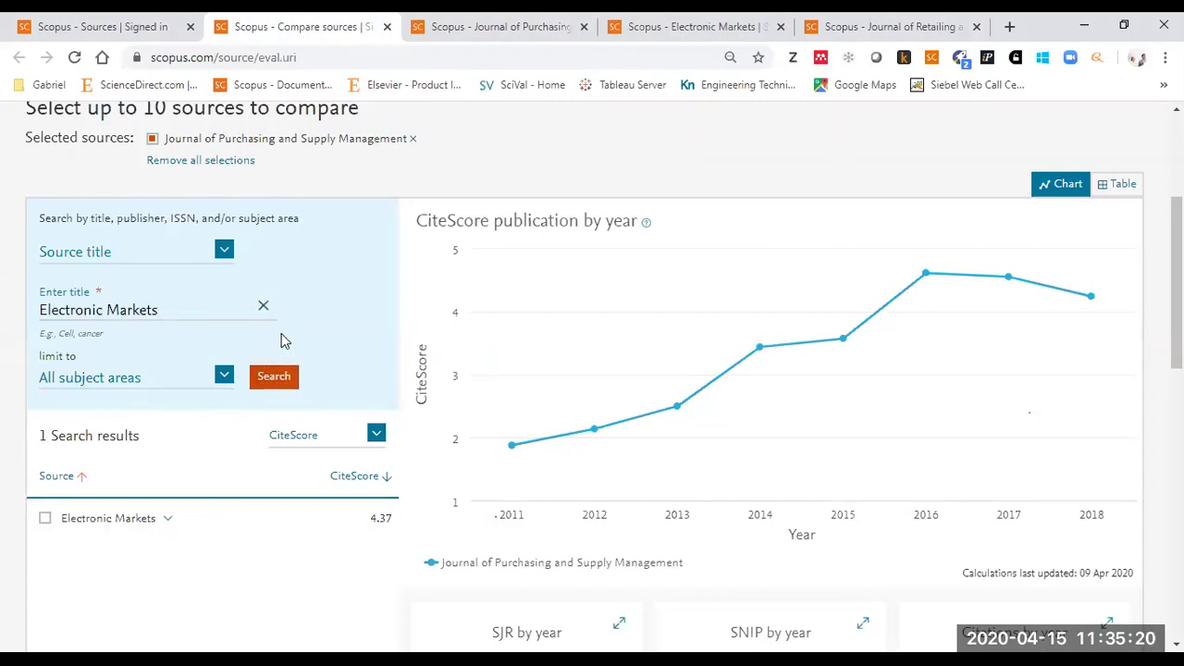
{"action": "left_click", "coordinate": [44, 518]}
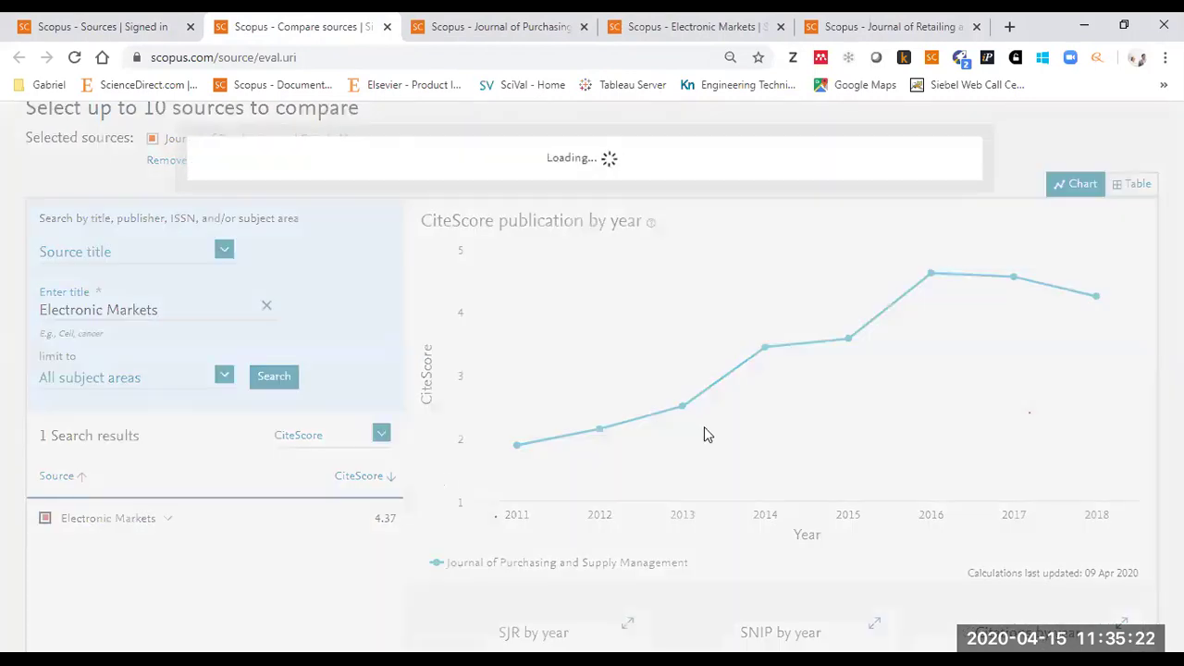
Step: Copy the title Journal of Retailing and Consumer Services from its details page, search for it in Compare sources, and add it to the comparison
{"action": "left_click", "coordinate": [849, 18]}
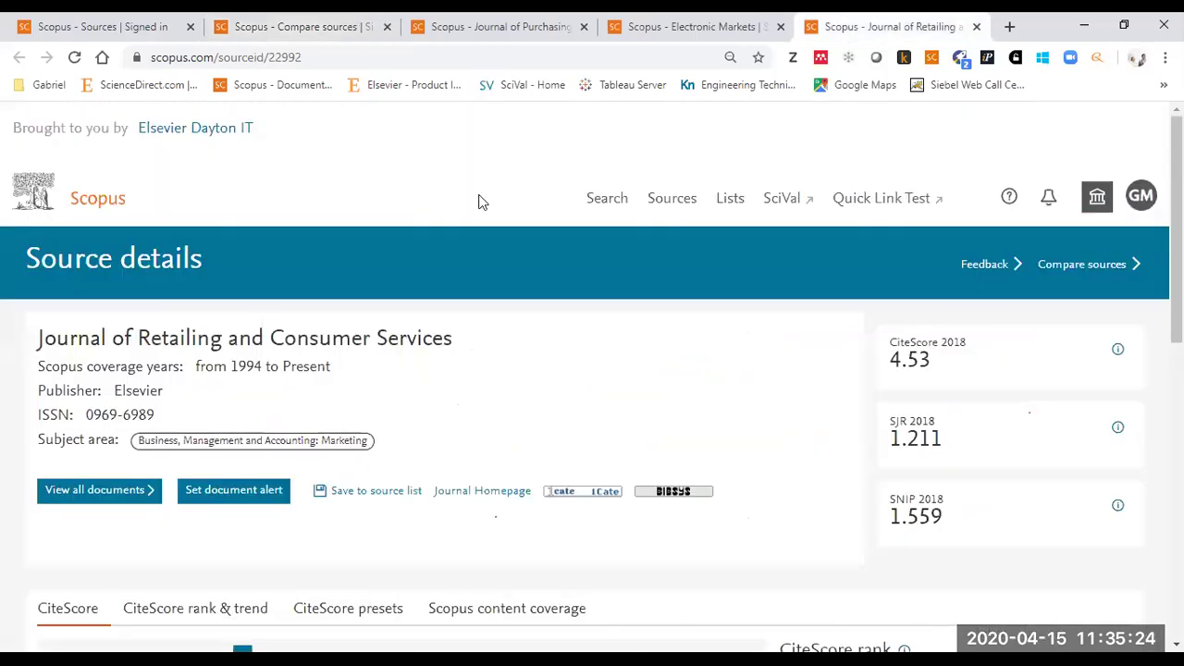
{"action": "left_click_drag", "start_coordinate": [455, 339], "coordinate": [35, 350]}
{"action": "key", "text": "ctrl+c"}
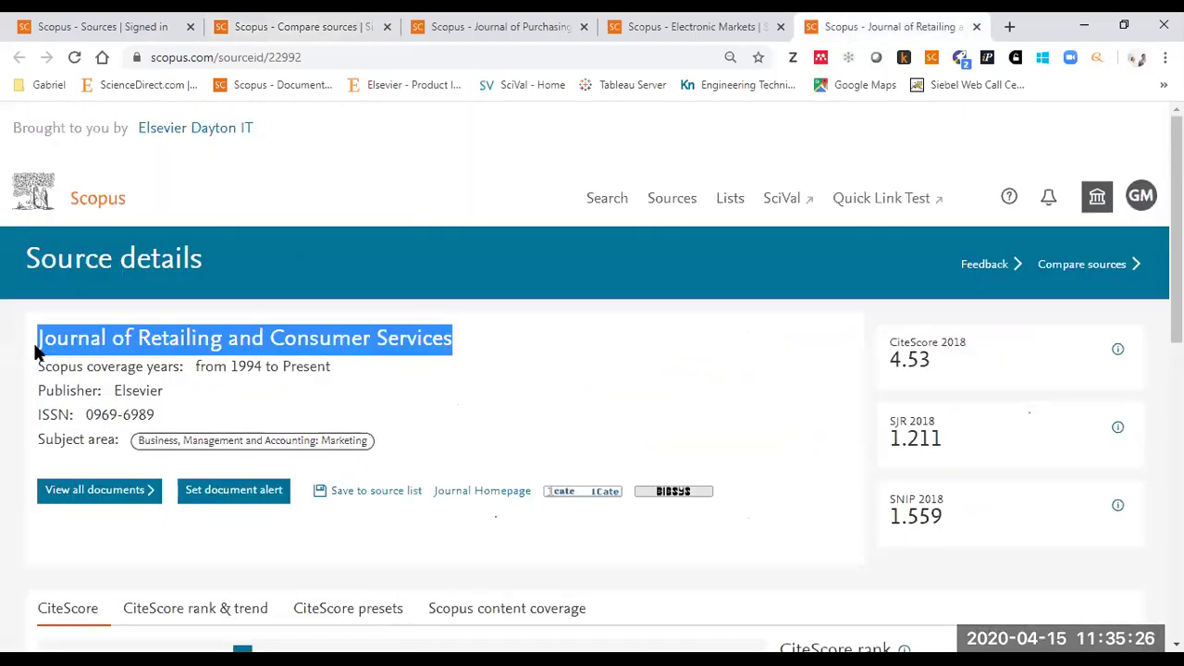
{"action": "left_click", "coordinate": [372, 35]}
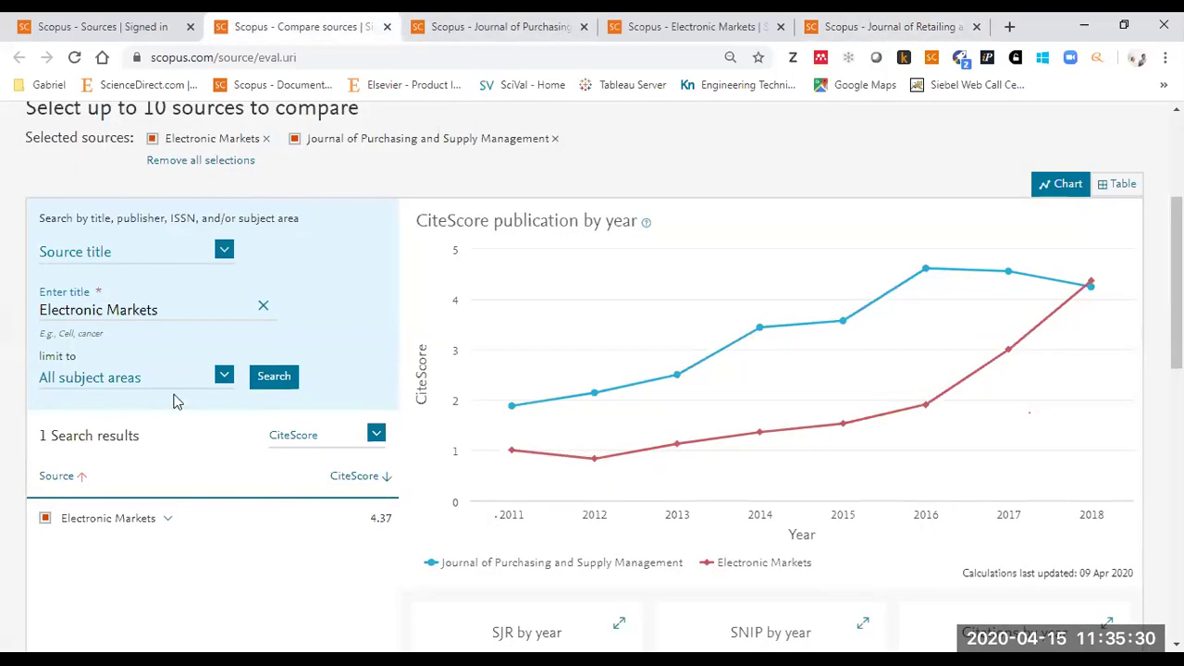
{"action": "left_click", "coordinate": [262, 305]}
{"action": "key", "text": "ctrl+v"}
{"action": "left_click", "coordinate": [278, 377]}
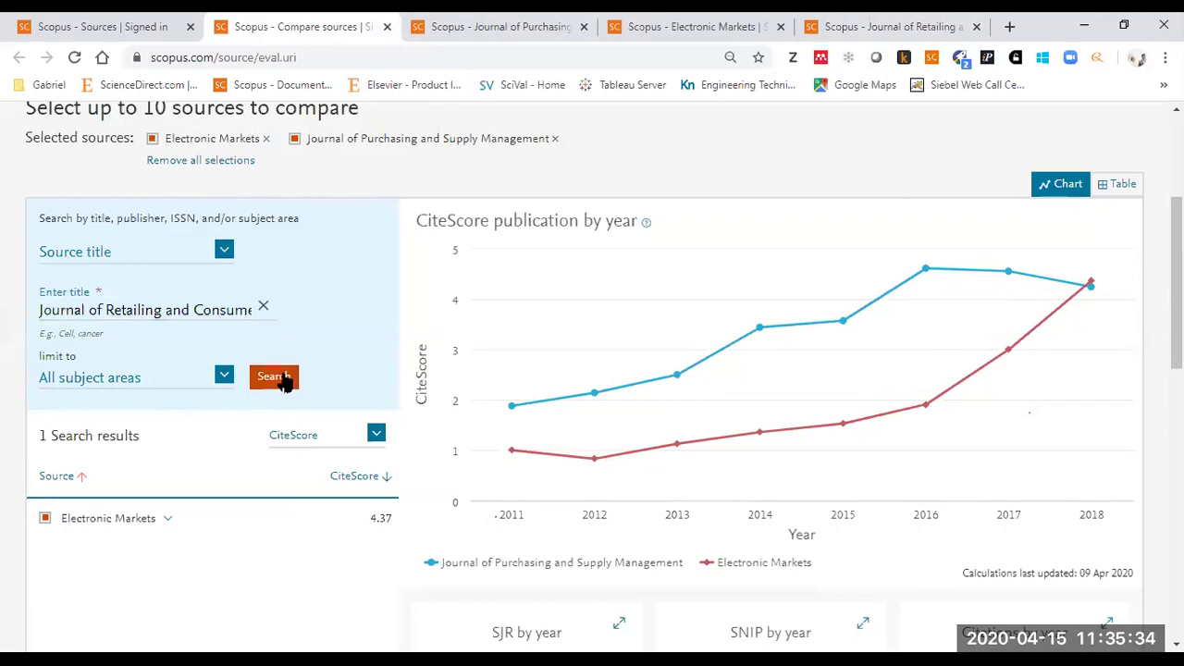
{"action": "left_click", "coordinate": [44, 519]}
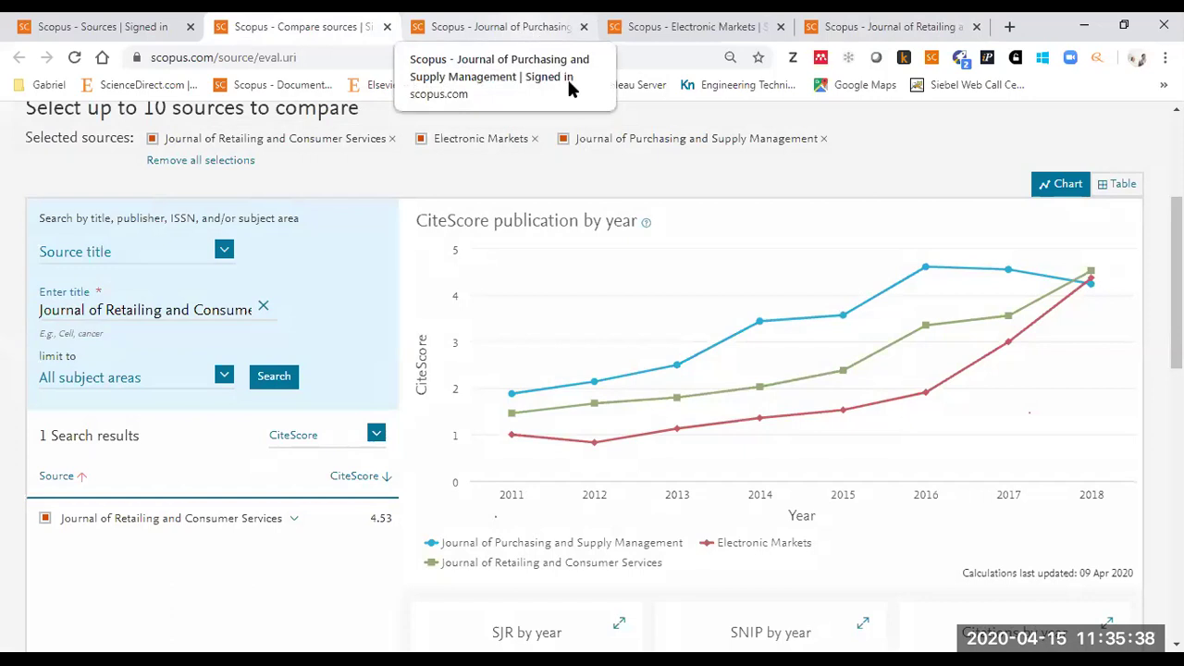
Step: Examine the three journals' CiteScore publication by year chart, then enlarge the Citations by year chart and inspect its 2020 values
{"action": "mouse_move", "coordinate": [935, 250]}
{"action": "scroll", "coordinate": [1176, 277], "scroll_direction": "down", "scroll_amount": 1}
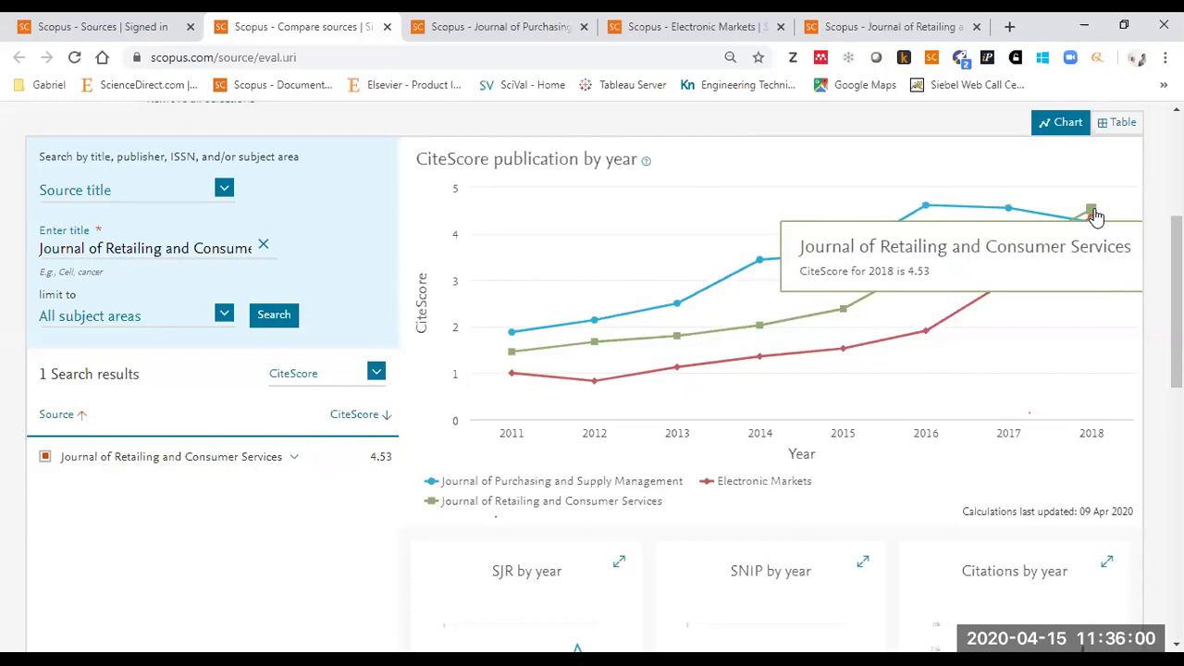
{"action": "scroll", "coordinate": [1149, 185], "scroll_direction": "down", "scroll_amount": 3}
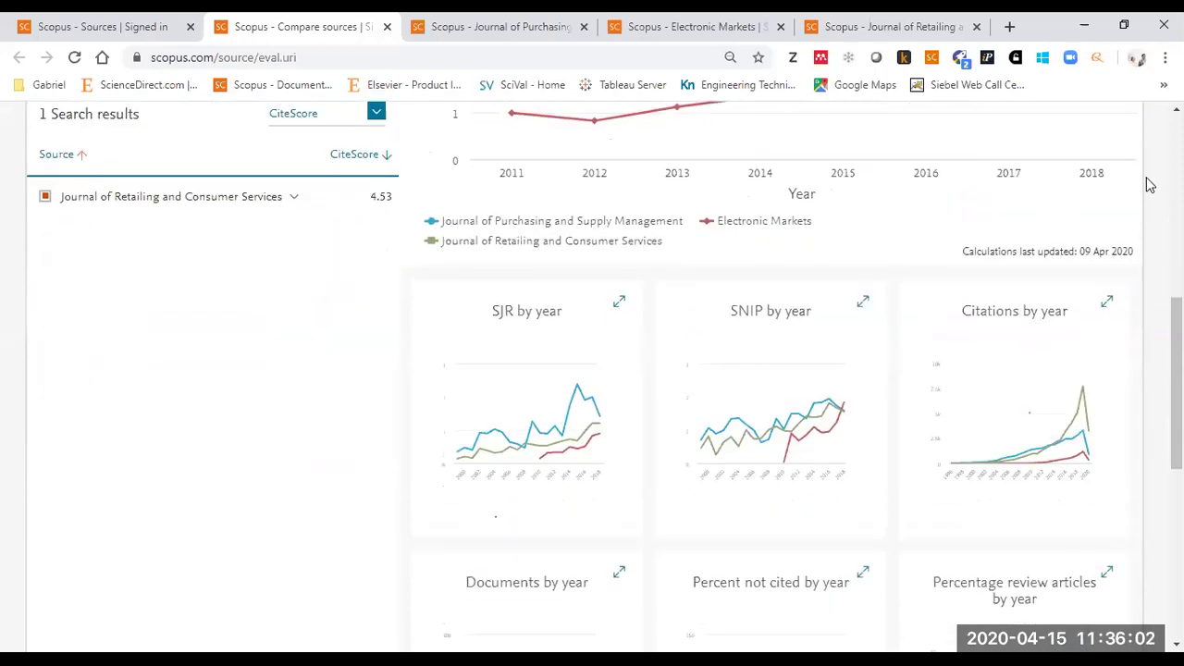
{"action": "scroll", "coordinate": [1149, 185], "scroll_direction": "down", "scroll_amount": 1}
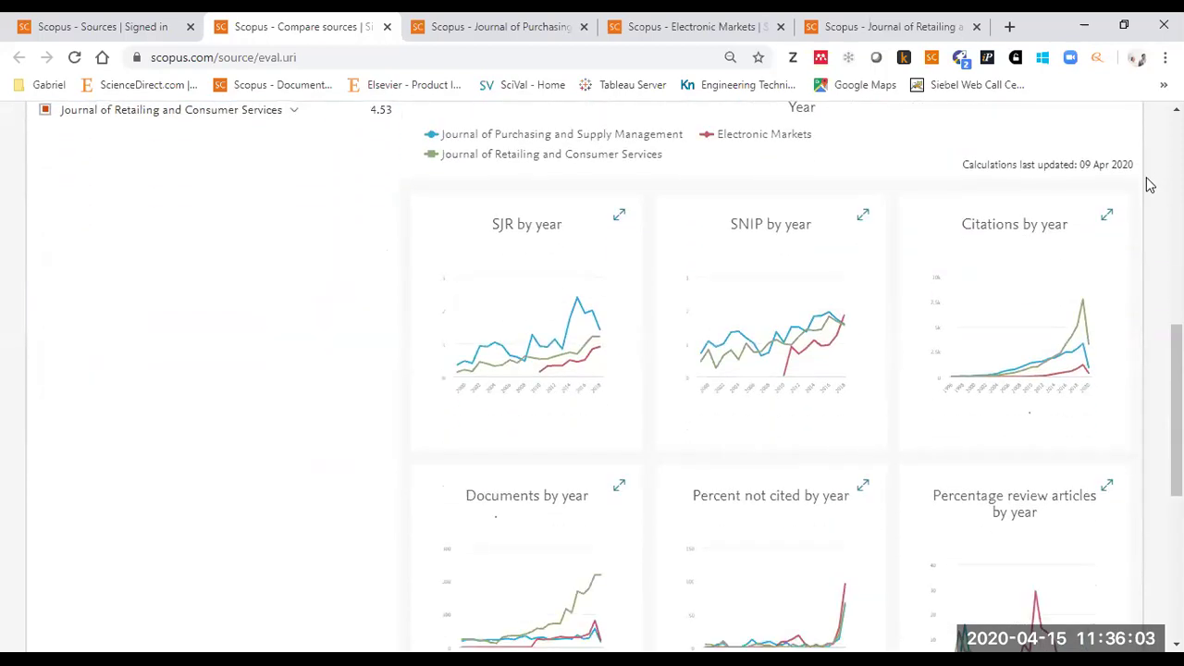
{"action": "left_click", "coordinate": [1070, 291]}
{"action": "scroll", "coordinate": [894, 264], "scroll_direction": "down", "scroll_amount": 2}
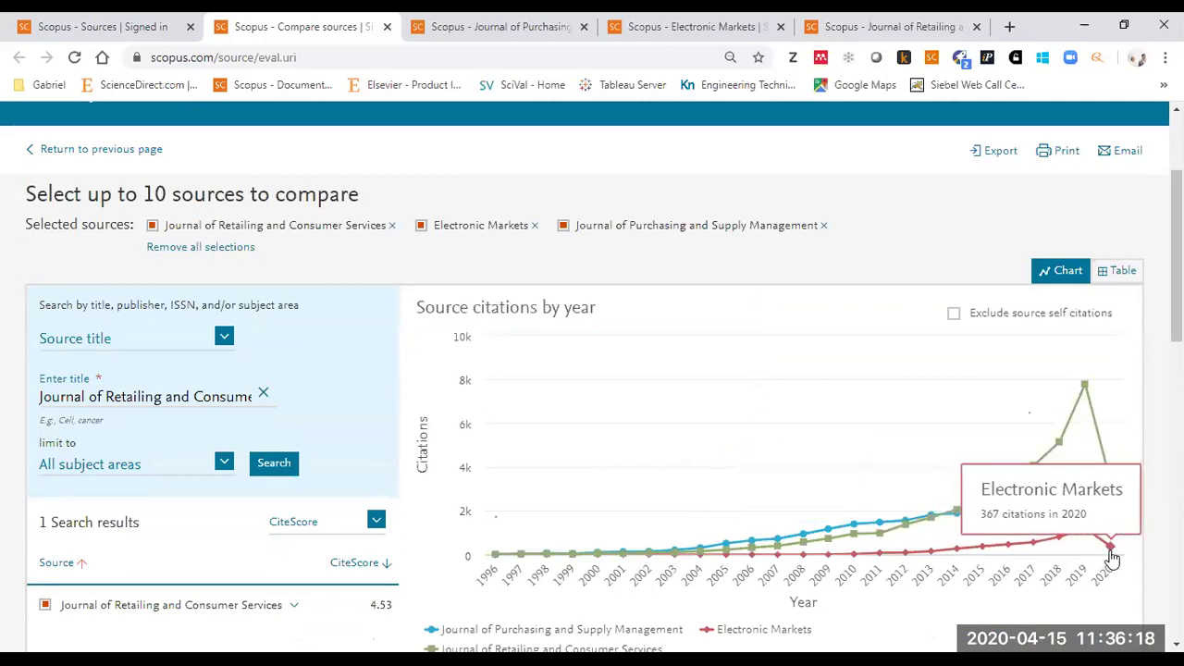
Step: Enlarge the Documents by year chart and inspect the number of documents each compared journal has for 2020
{"action": "scroll", "coordinate": [1143, 503], "scroll_direction": "down", "scroll_amount": 5}
{"action": "scroll", "coordinate": [1143, 502], "scroll_direction": "down", "scroll_amount": 2}
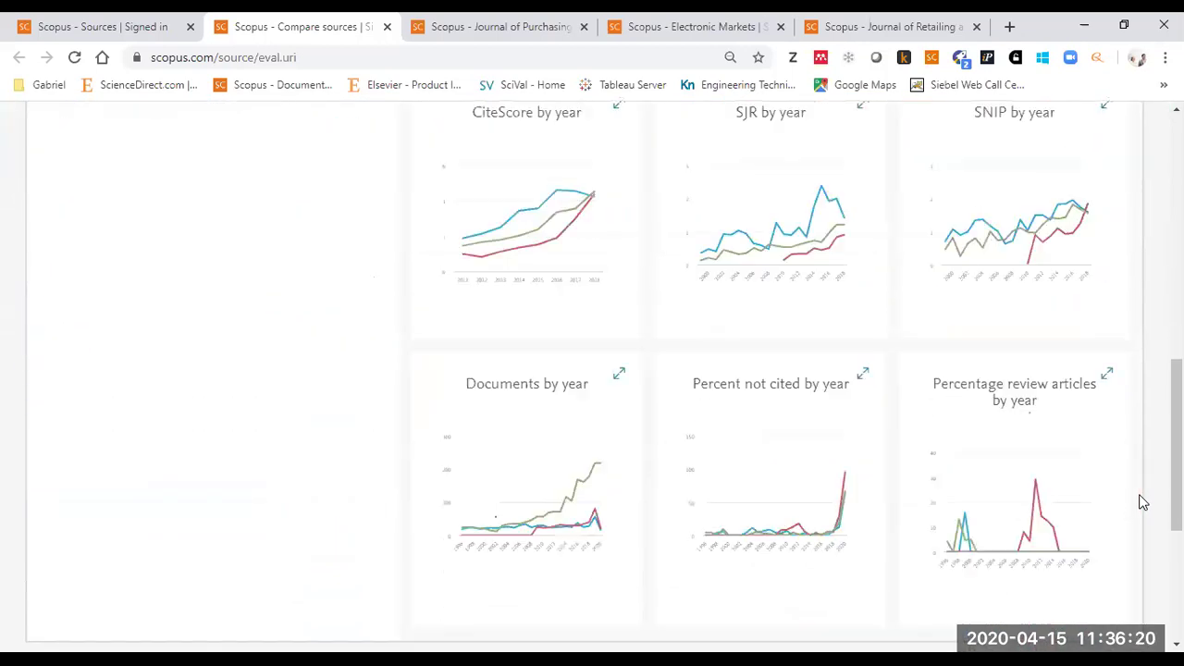
{"action": "left_click", "coordinate": [565, 452]}
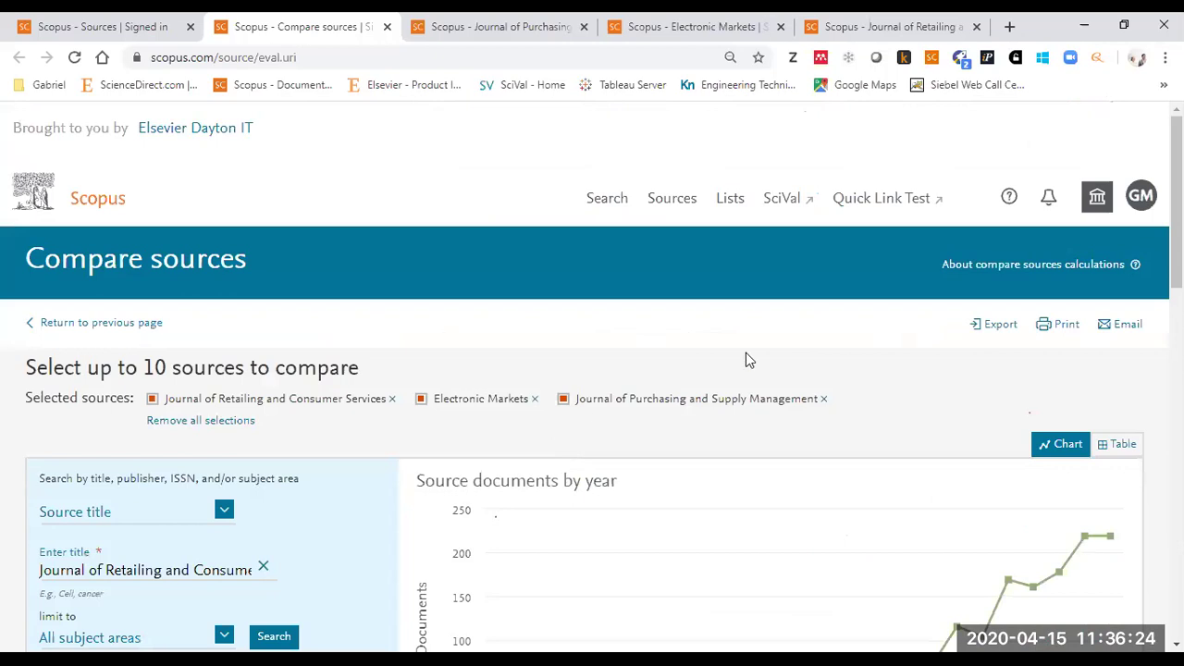
{"action": "scroll", "coordinate": [1076, 360], "scroll_direction": "down", "scroll_amount": 2}
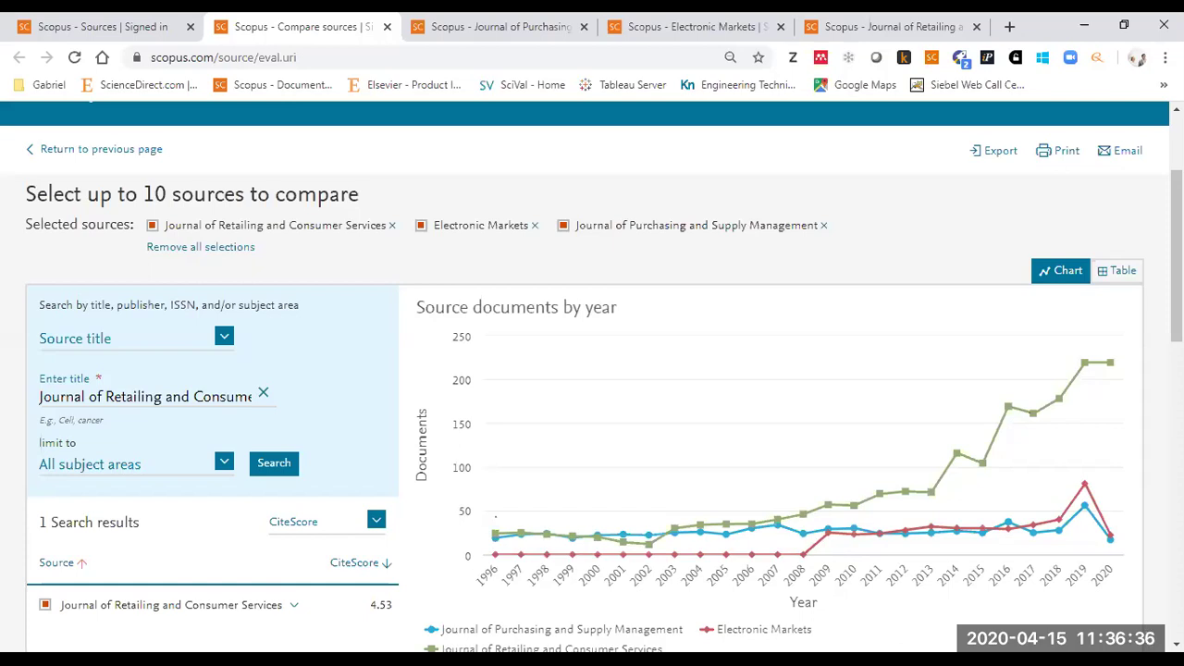
{"action": "scroll", "coordinate": [1110, 377], "scroll_direction": "down", "scroll_amount": 2}
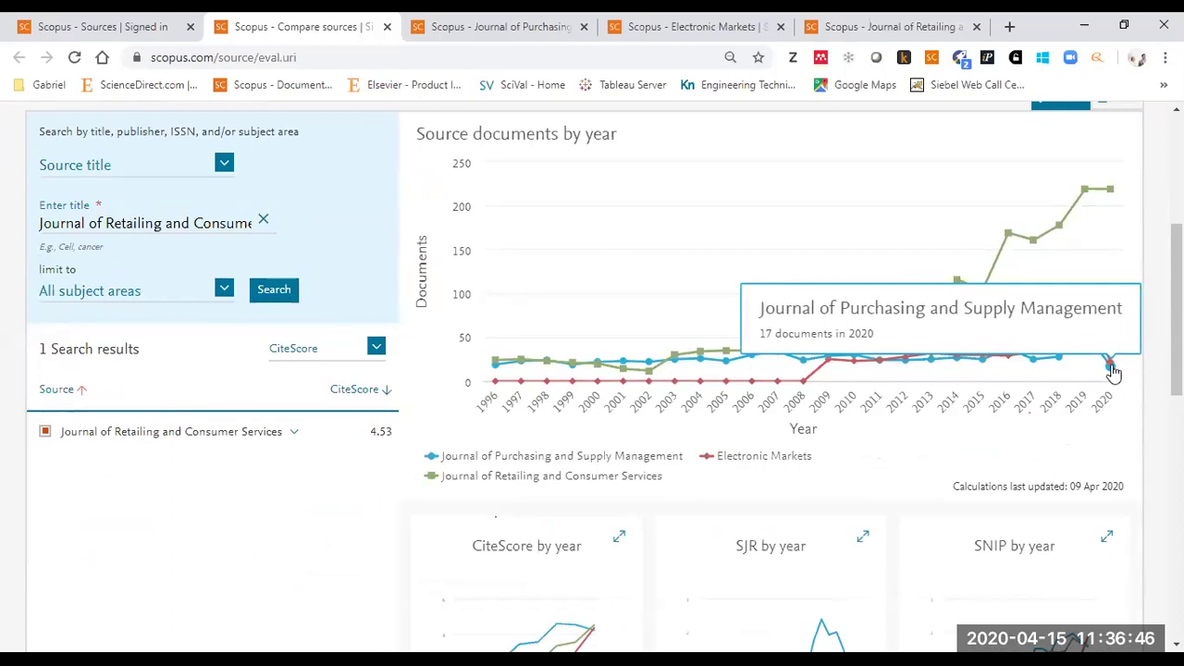
{"action": "mouse_move", "coordinate": [1113, 361]}
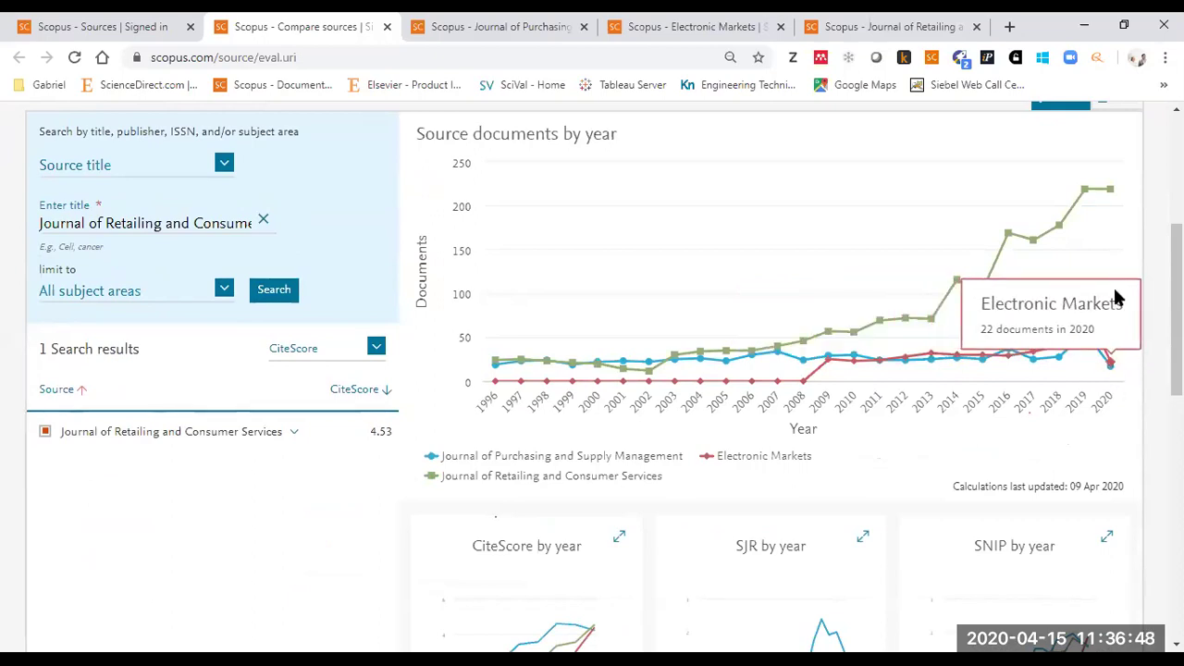
{"action": "mouse_move", "coordinate": [1112, 190]}
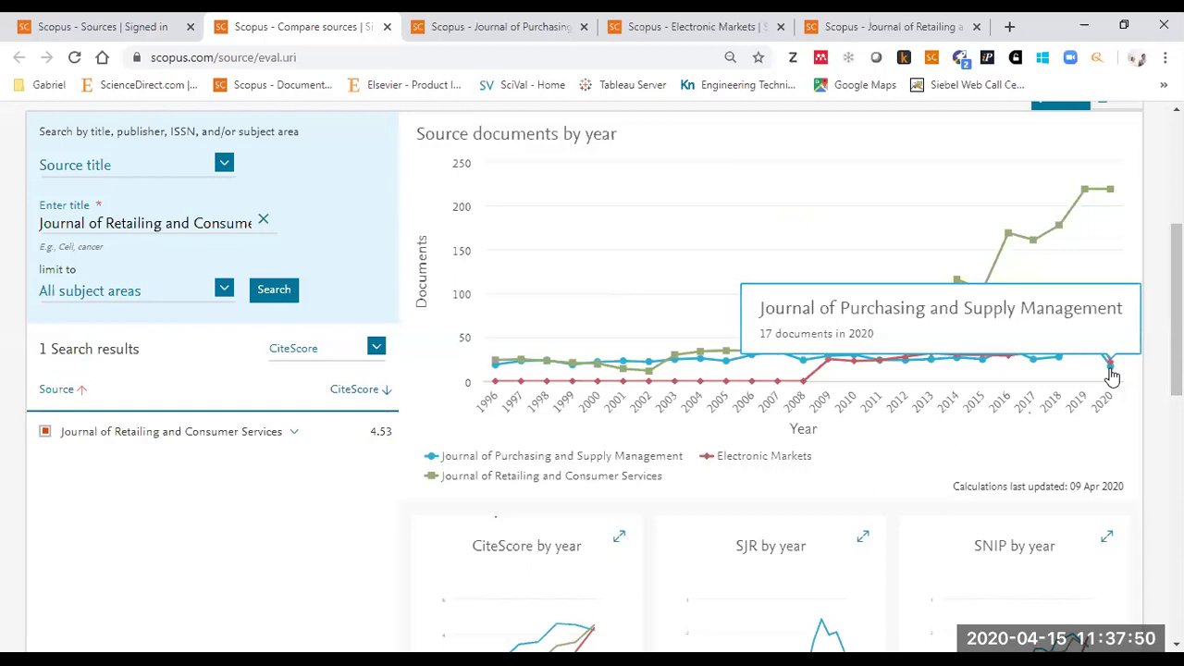
Step: Review the CiteScore and CiteScore rank sections on the details pages of all three compared journals and return to the comparison
{"action": "left_click", "coordinate": [472, 33]}
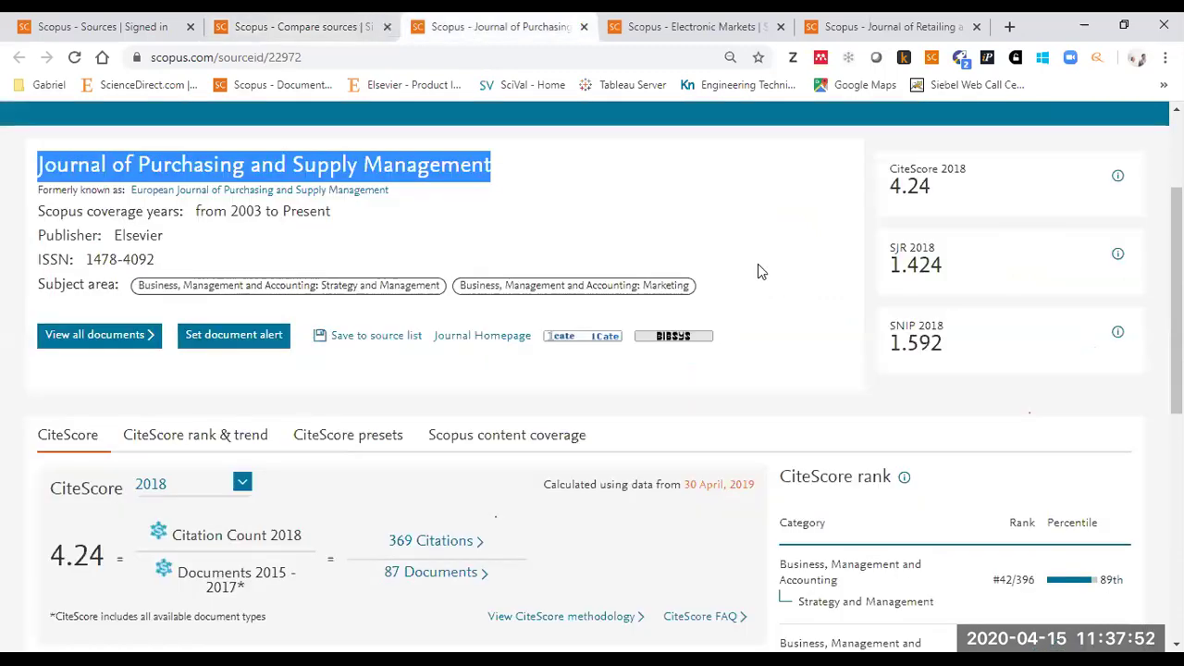
{"action": "scroll", "coordinate": [757, 263], "scroll_direction": "down", "scroll_amount": 3}
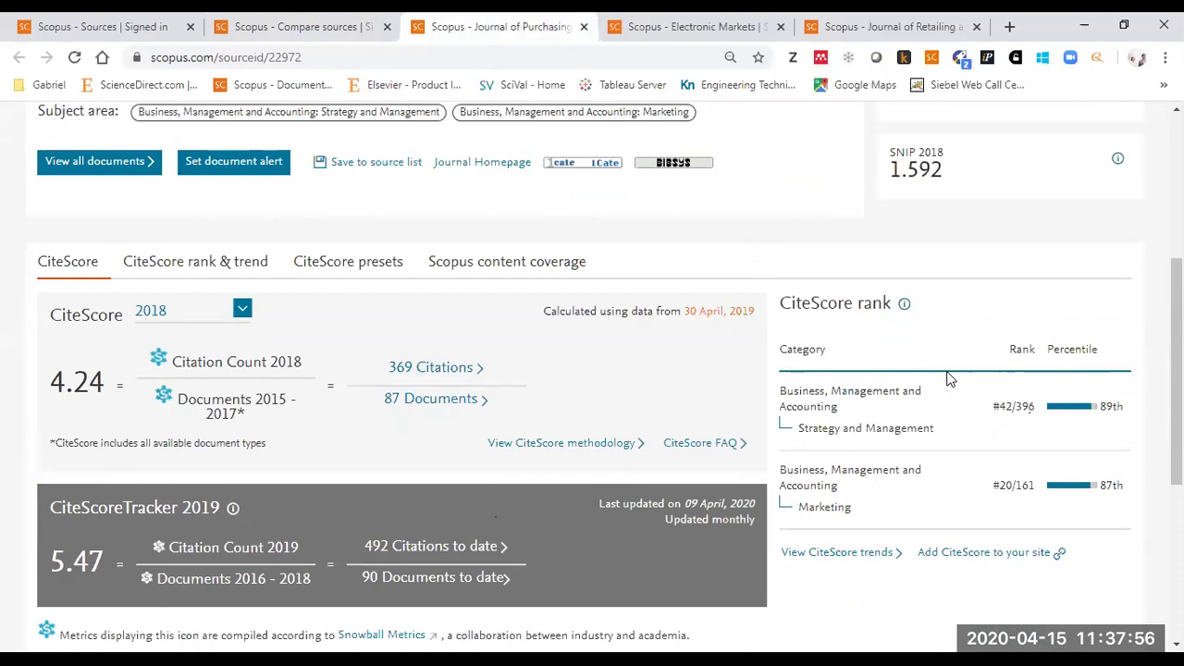
{"action": "left_click", "coordinate": [680, 26]}
{"action": "scroll", "coordinate": [814, 219], "scroll_direction": "down", "scroll_amount": 3}
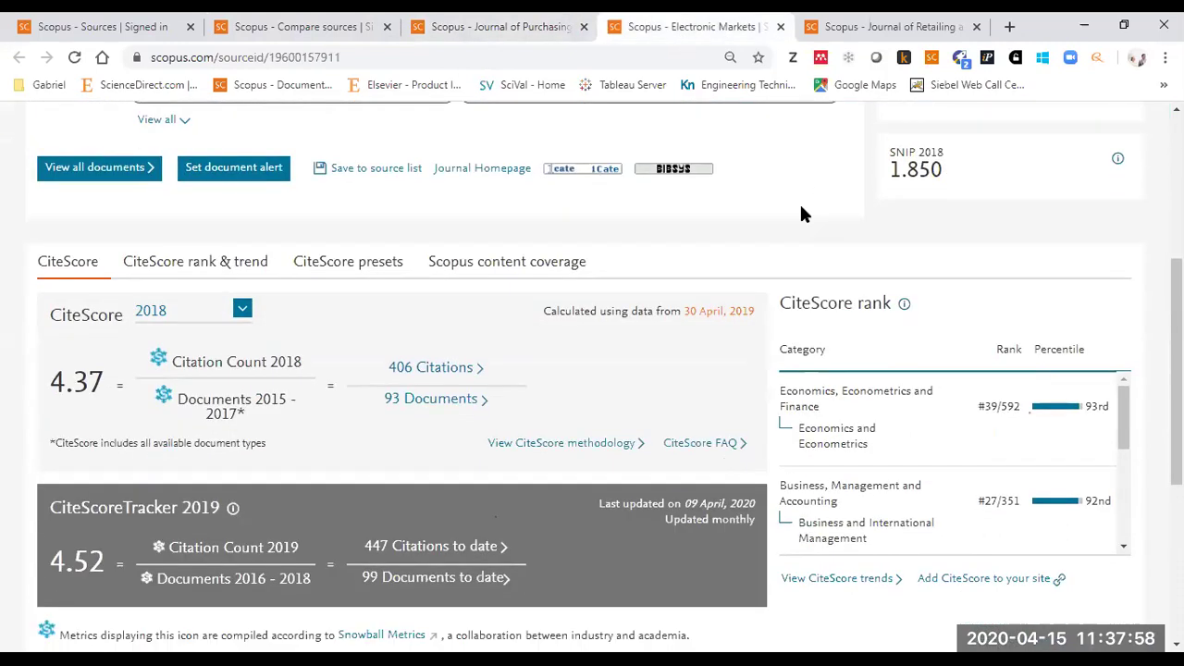
{"action": "left_click", "coordinate": [905, 34]}
{"action": "scroll", "coordinate": [727, 177], "scroll_direction": "down", "scroll_amount": 3}
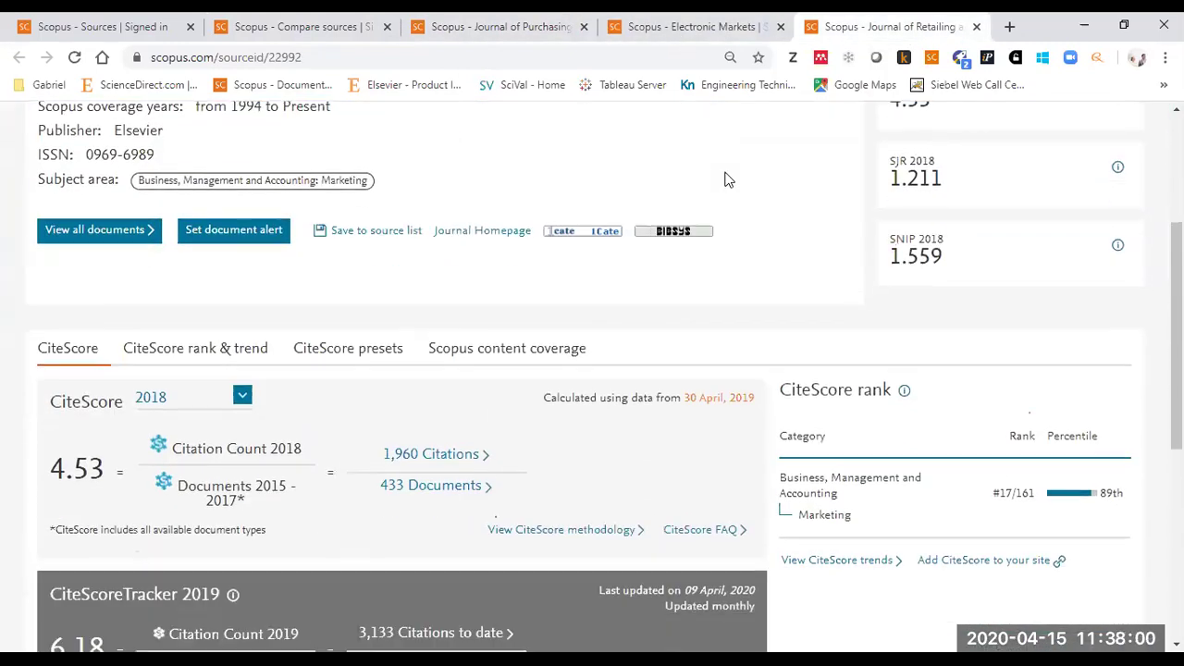
{"action": "left_click", "coordinate": [296, 25]}
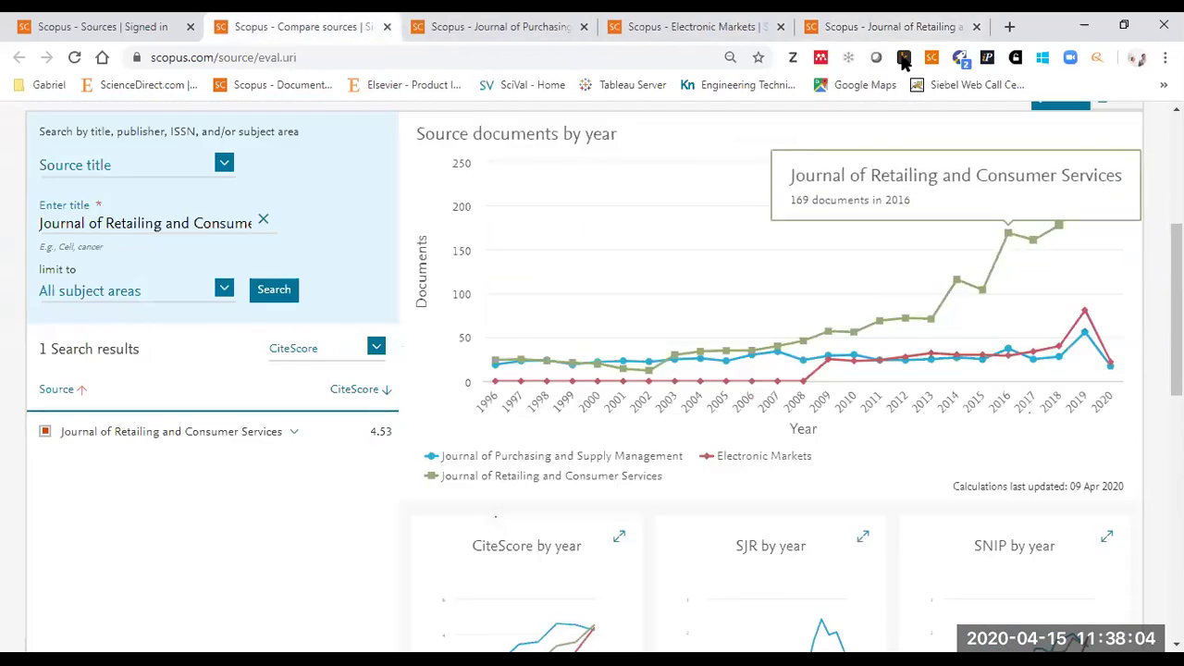
Step: Examine the Marketing category, percentile and rank in the CiteScore rank section of Journal of Retailing and Consumer Services
{"action": "left_click", "coordinate": [925, 20]}
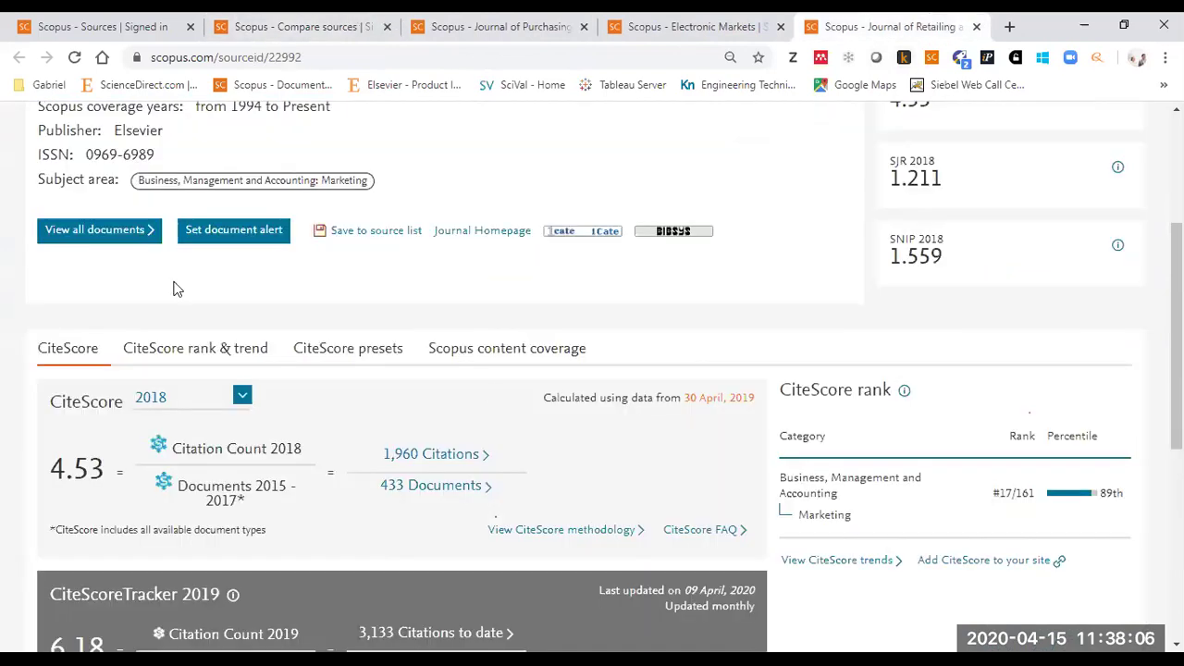
{"action": "scroll", "coordinate": [856, 428], "scroll_direction": "down", "scroll_amount": 2}
{"action": "double_click", "coordinate": [820, 343]}
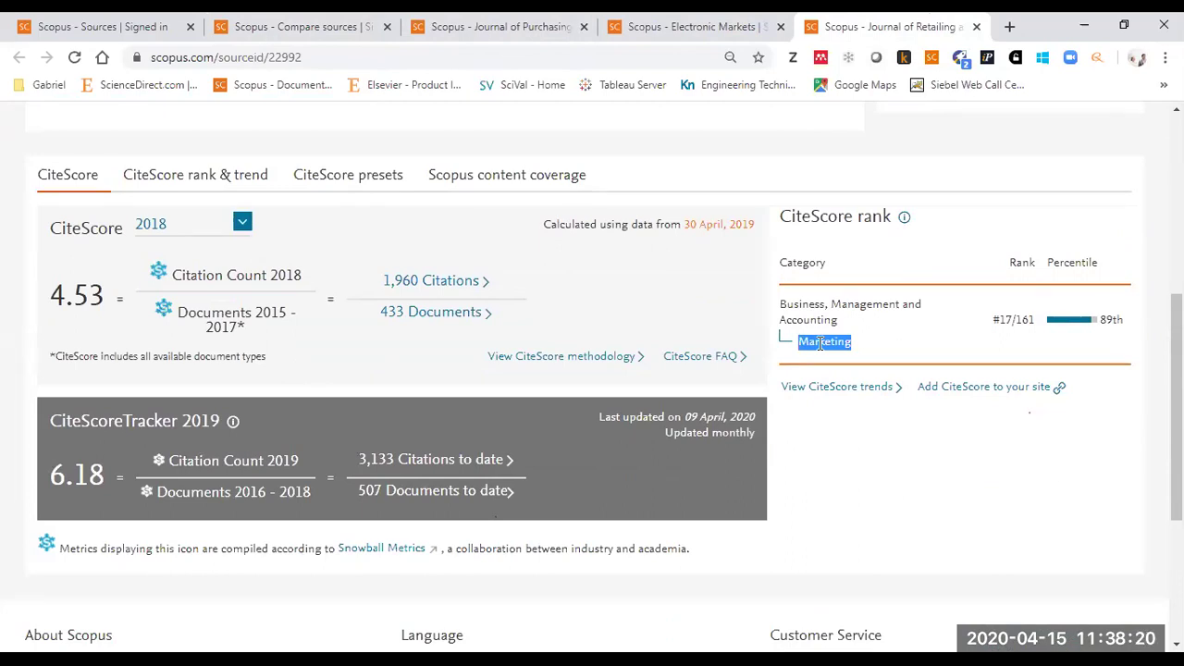
{"action": "double_click", "coordinate": [1108, 320]}
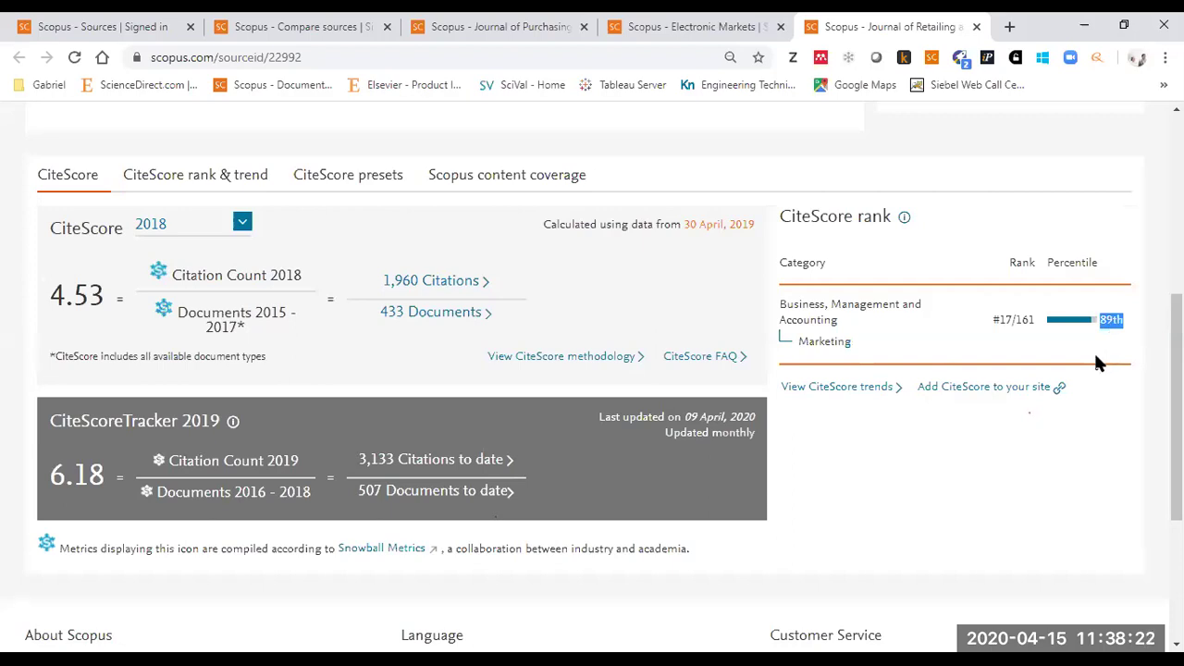
{"action": "mouse_move", "coordinate": [1021, 320]}
{"action": "left_mouse_down"}
{"action": "mouse_move", "coordinate": [999, 317]}
{"action": "mouse_move", "coordinate": [1036, 320]}
{"action": "left_mouse_up"}
{"action": "left_click", "coordinate": [1001, 319]}
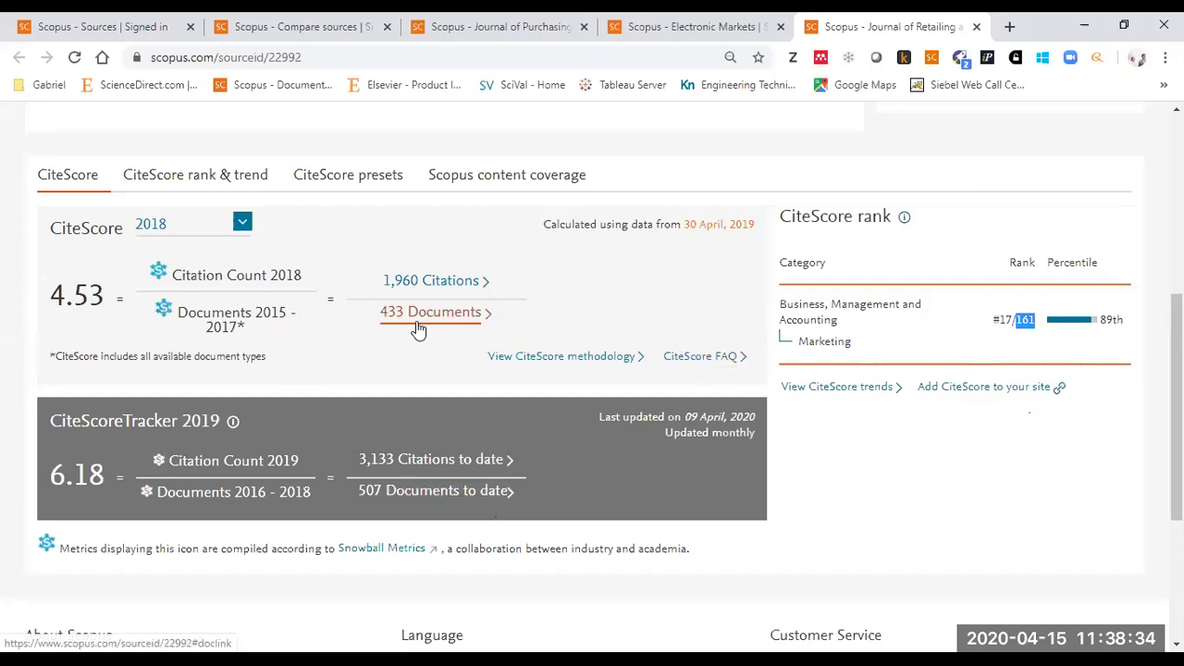
{"action": "scroll", "coordinate": [820, 344], "scroll_direction": "up", "scroll_amount": 1}
{"action": "scroll", "coordinate": [820, 344], "scroll_direction": "down", "scroll_amount": 1}
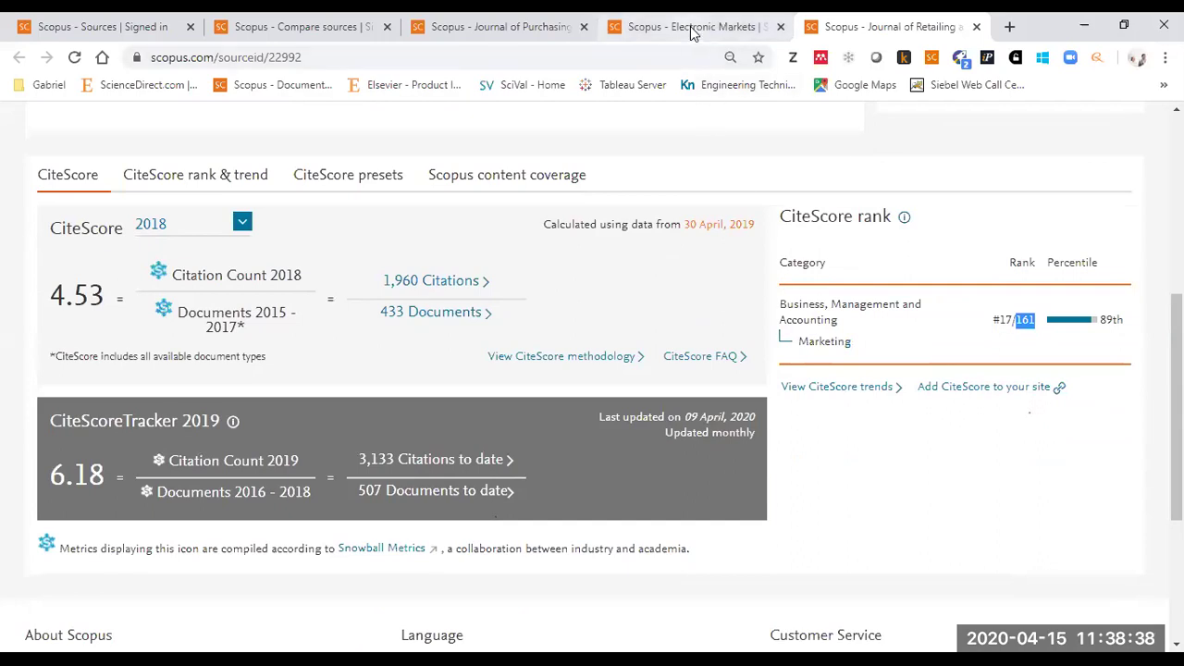
Step: Check the Strategy and Management category and the Marketing rank of Journal of Purchasing and Supply Management
{"action": "left_click", "coordinate": [535, 27]}
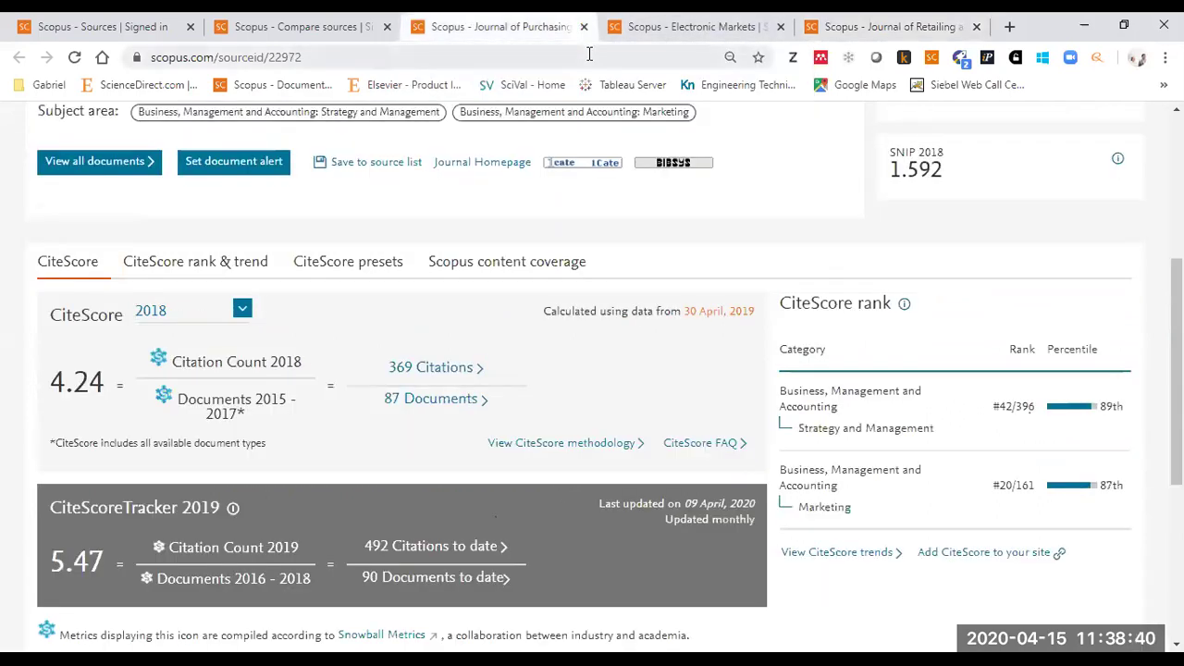
{"action": "scroll", "coordinate": [526, 426], "scroll_direction": "up", "scroll_amount": 3}
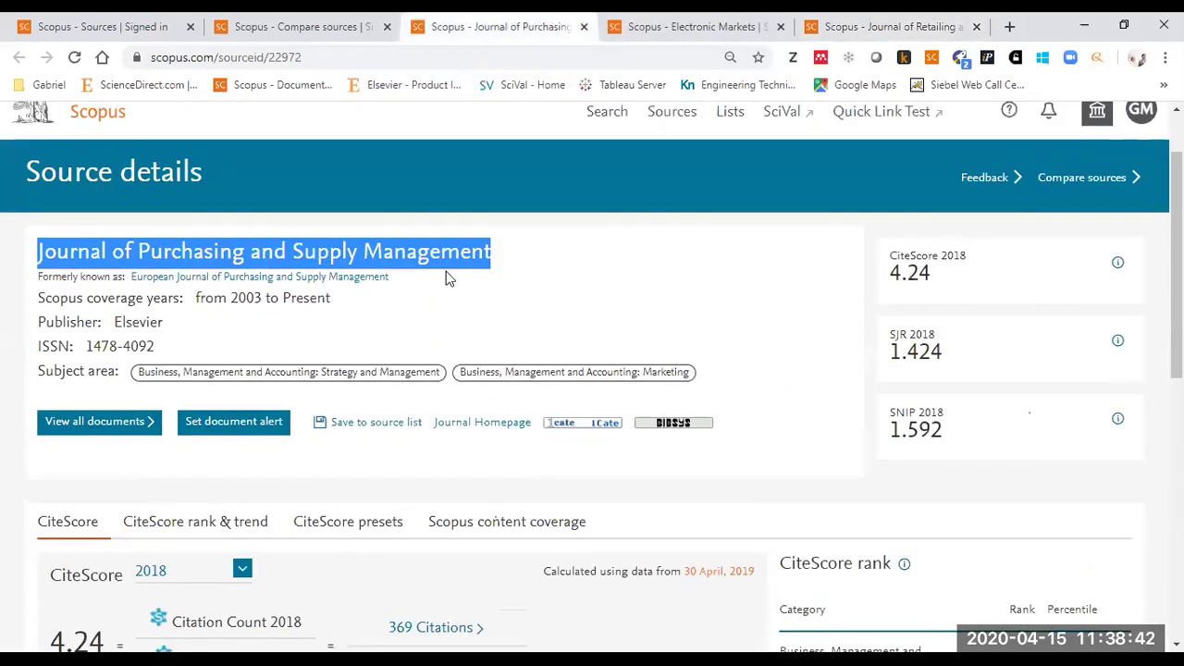
{"action": "scroll", "coordinate": [815, 329], "scroll_direction": "down", "scroll_amount": 4}
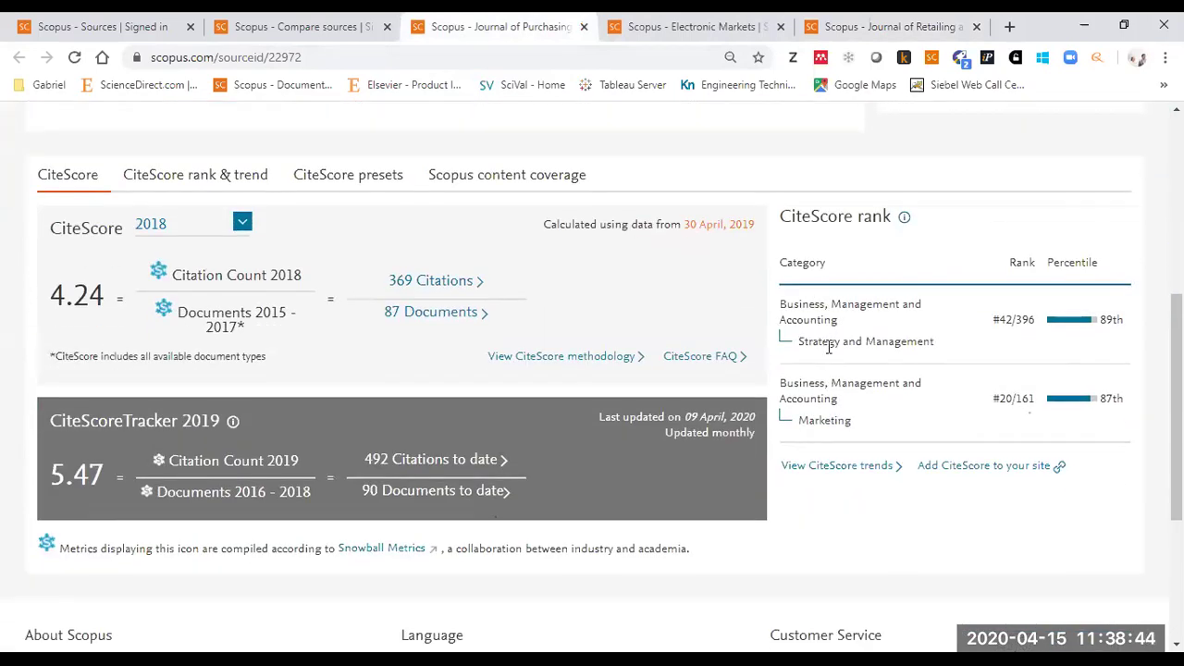
{"action": "left_click_drag", "start_coordinate": [822, 342], "coordinate": [898, 342]}
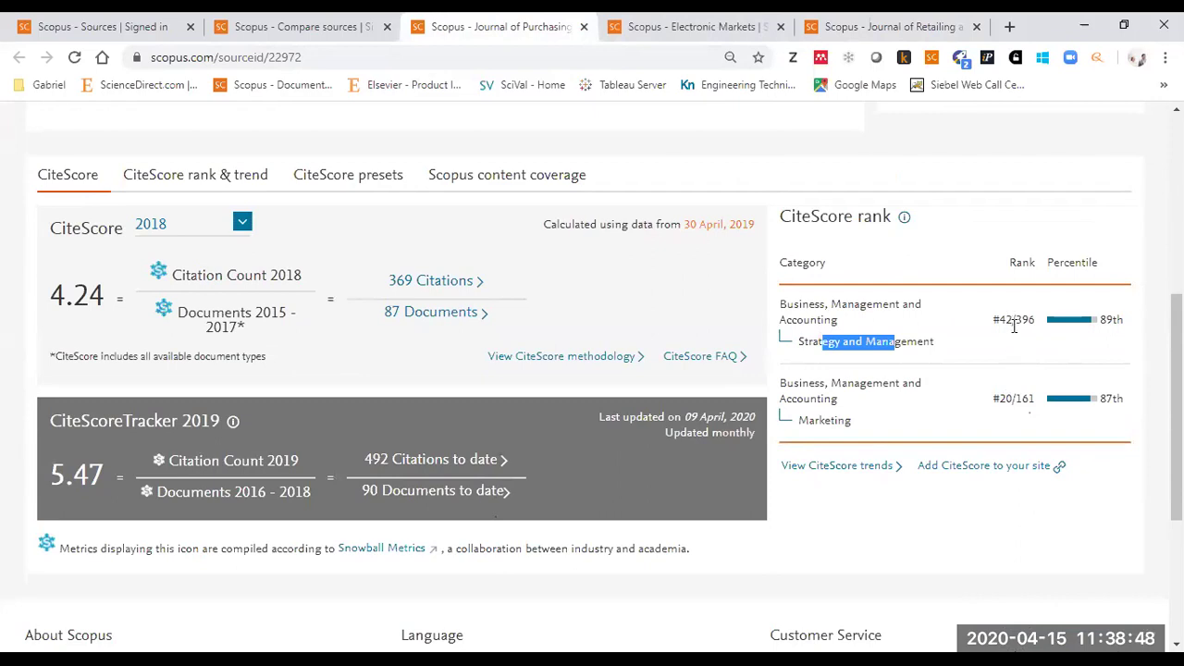
{"action": "left_click", "coordinate": [1010, 400]}
{"action": "double_click", "coordinate": [1005, 400]}
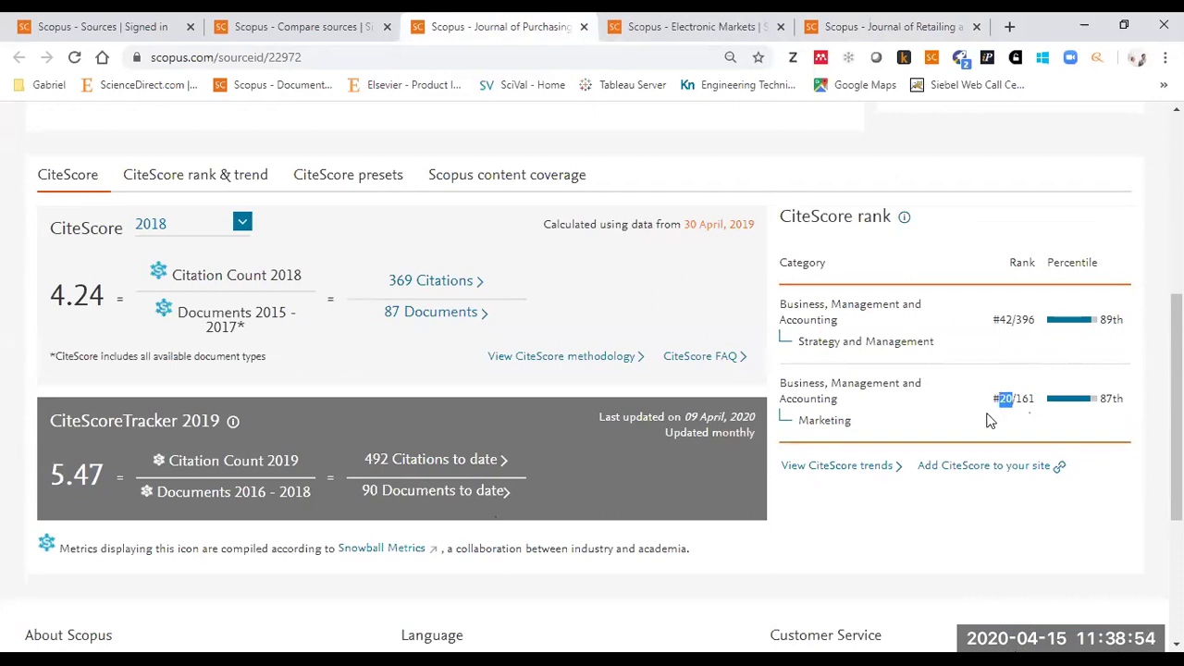
Step: Highlight the rank, the number of ranked sources and the percentile for Strategy and Management in the CiteScore rank section
{"action": "double_click", "coordinate": [1011, 319]}
{"action": "left_click", "coordinate": [1113, 320]}
{"action": "left_click_drag", "start_coordinate": [1111, 320], "coordinate": [1101, 321]}
{"action": "left_click_drag", "start_coordinate": [1013, 320], "coordinate": [997, 319]}
{"action": "double_click", "coordinate": [1026, 322]}
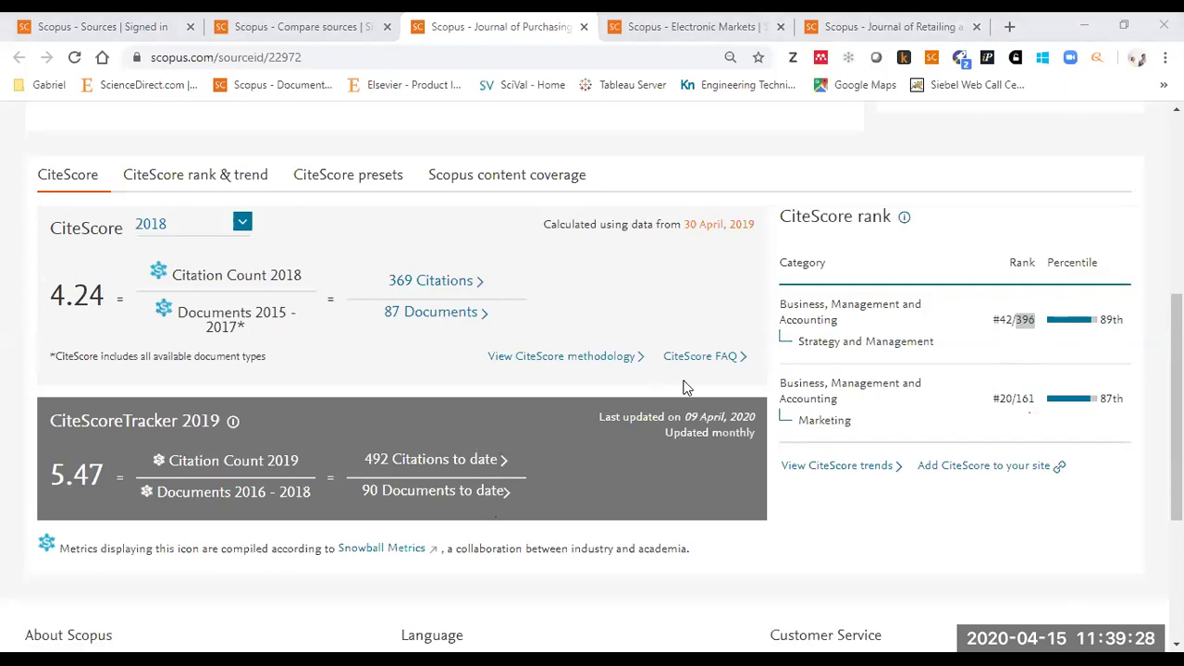
{"action": "left_click", "coordinate": [1010, 322]}
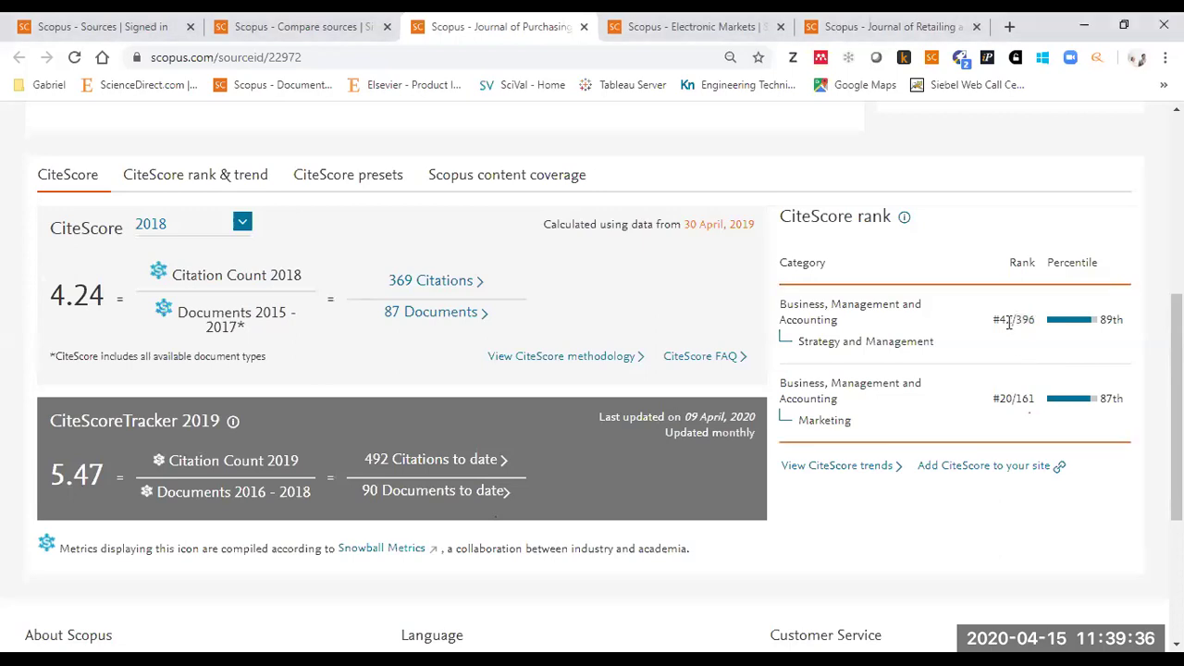
{"action": "left_click_drag", "start_coordinate": [1007, 322], "coordinate": [977, 333]}
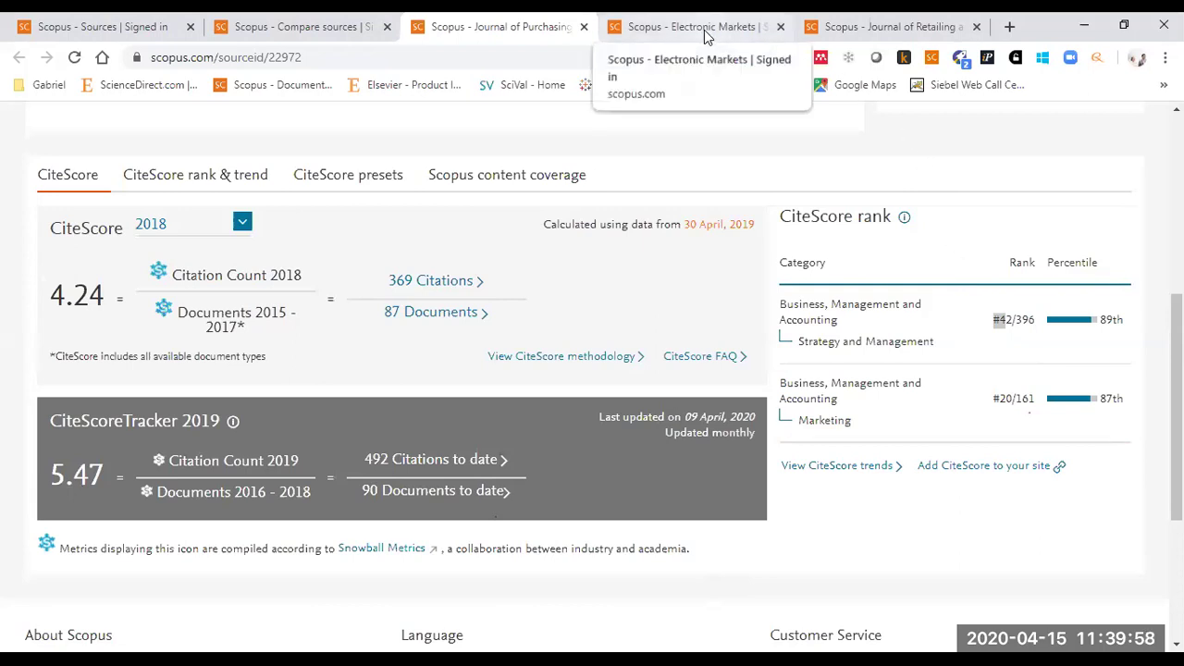
Step: Compare the ranked categories of Journal of Retailing and Consumer Services with those of Journal of Purchasing and Supply Management
{"action": "left_click", "coordinate": [883, 20]}
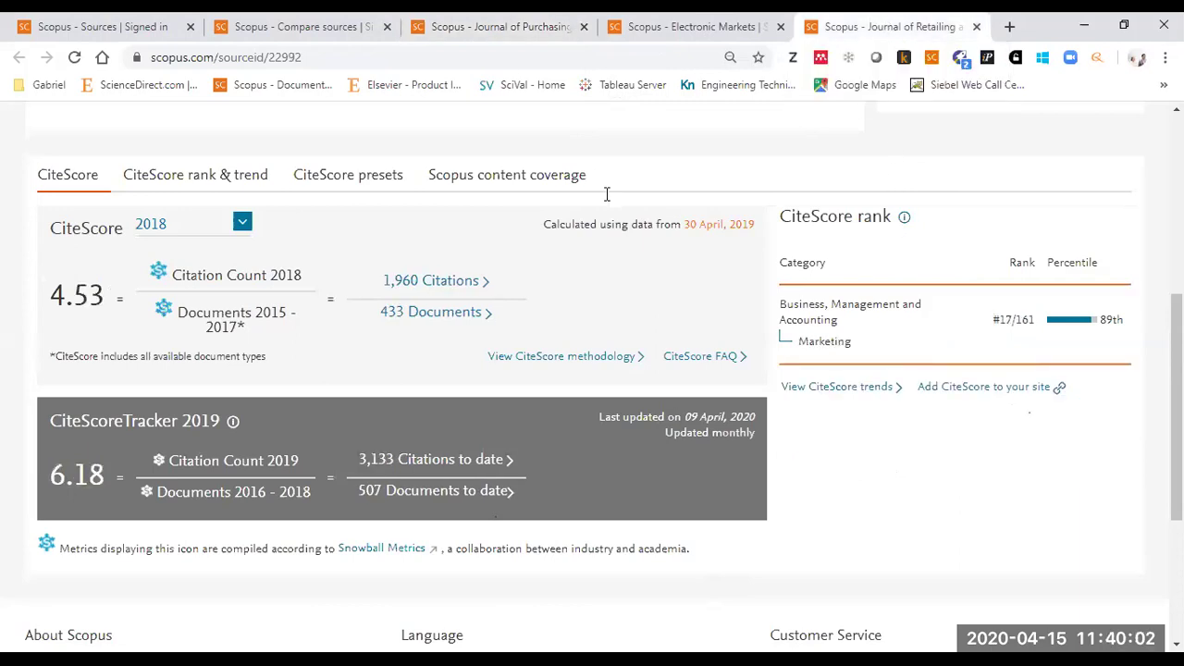
{"action": "left_click", "coordinate": [486, 28]}
{"action": "left_click_drag", "start_coordinate": [827, 342], "coordinate": [907, 343]}
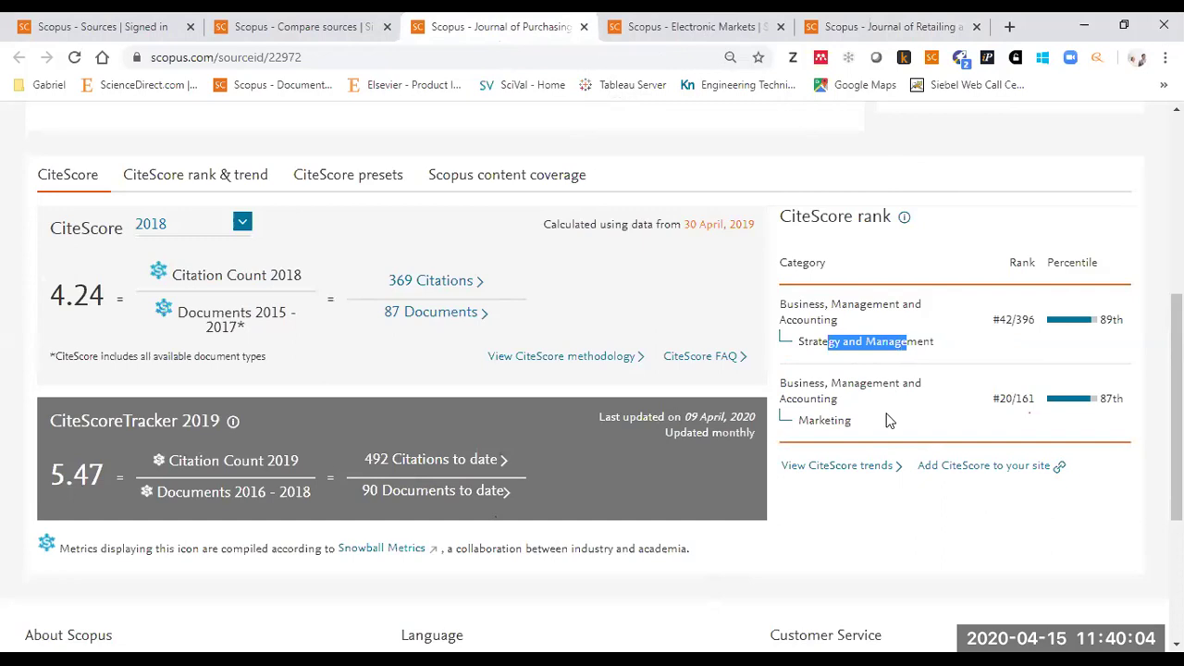
Step: Examine the rank and percentile of each category listed in the CiteScore rank section of Electronic Markets
{"action": "left_click", "coordinate": [737, 26]}
{"action": "scroll", "coordinate": [1079, 326], "scroll_direction": "down", "scroll_amount": 2}
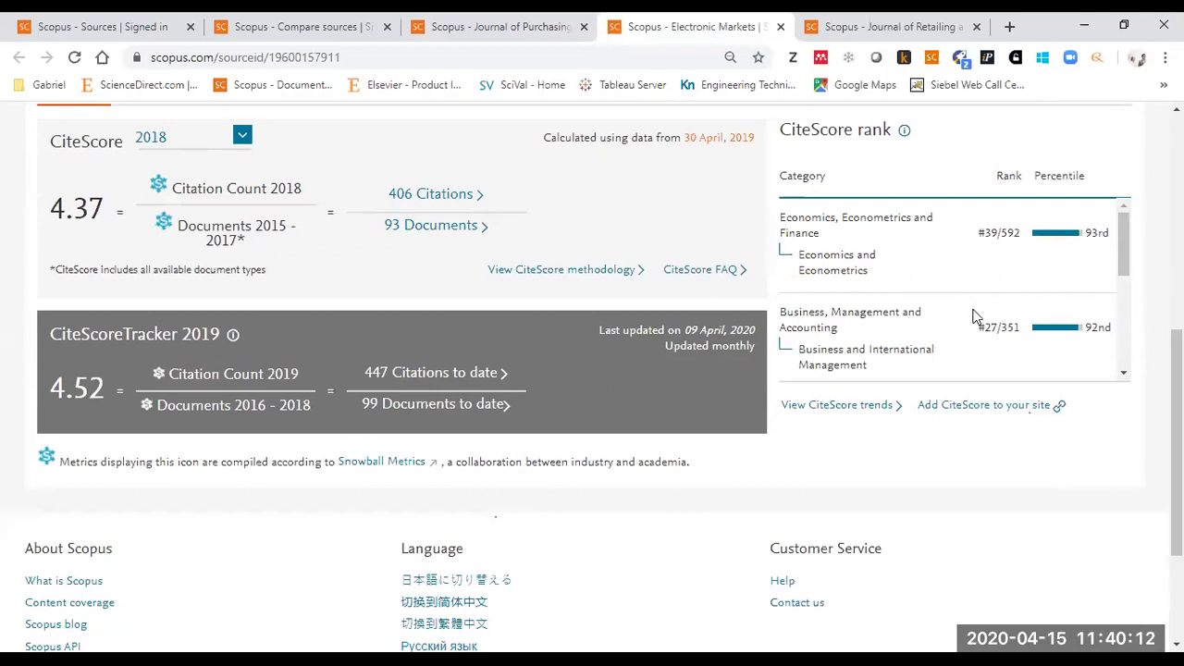
{"action": "scroll", "coordinate": [972, 311], "scroll_direction": "down", "scroll_amount": 1}
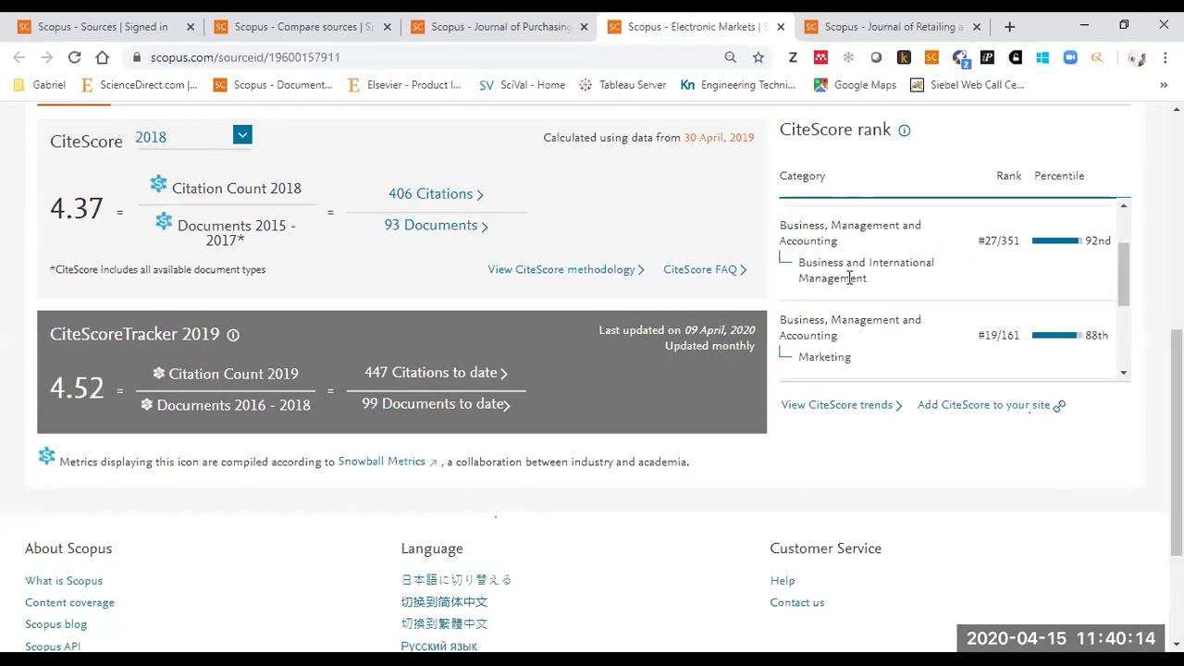
{"action": "left_click", "coordinate": [1088, 239]}
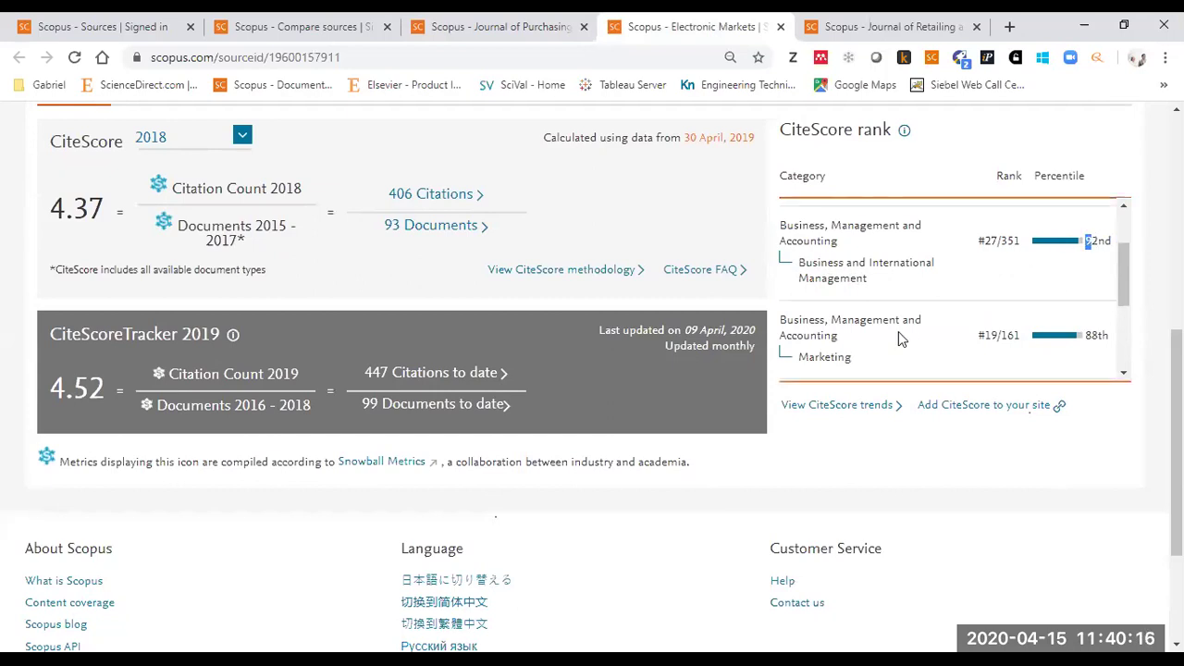
{"action": "scroll", "coordinate": [899, 331], "scroll_direction": "down", "scroll_amount": 1}
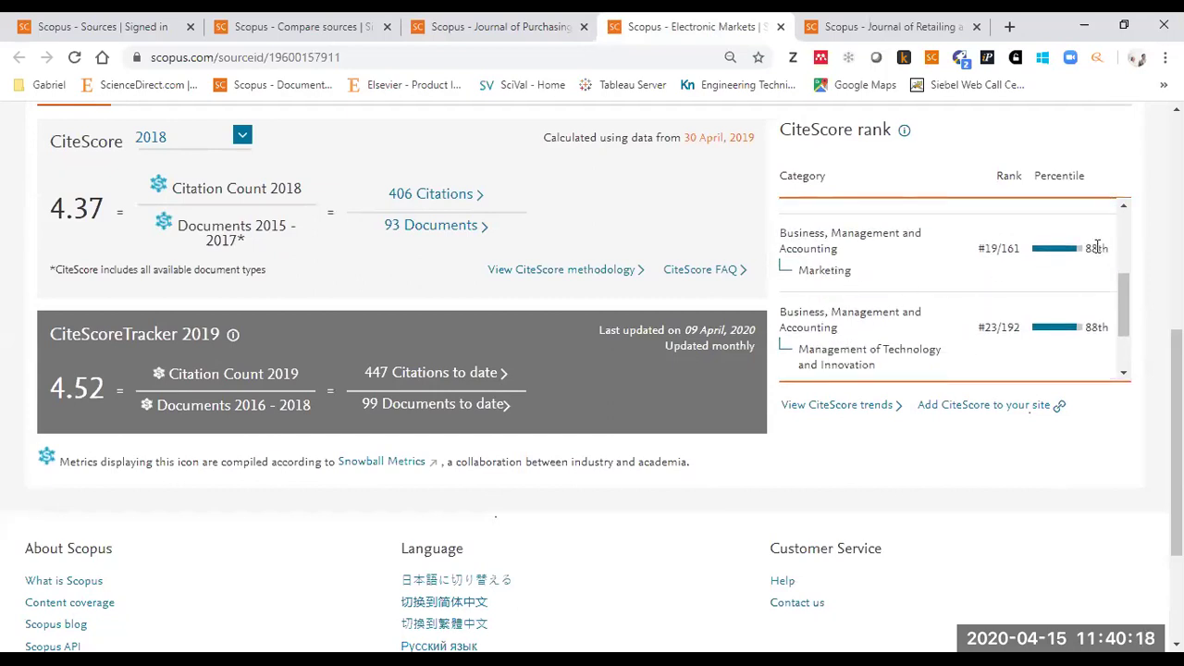
{"action": "scroll", "coordinate": [846, 359], "scroll_direction": "down", "scroll_amount": 1}
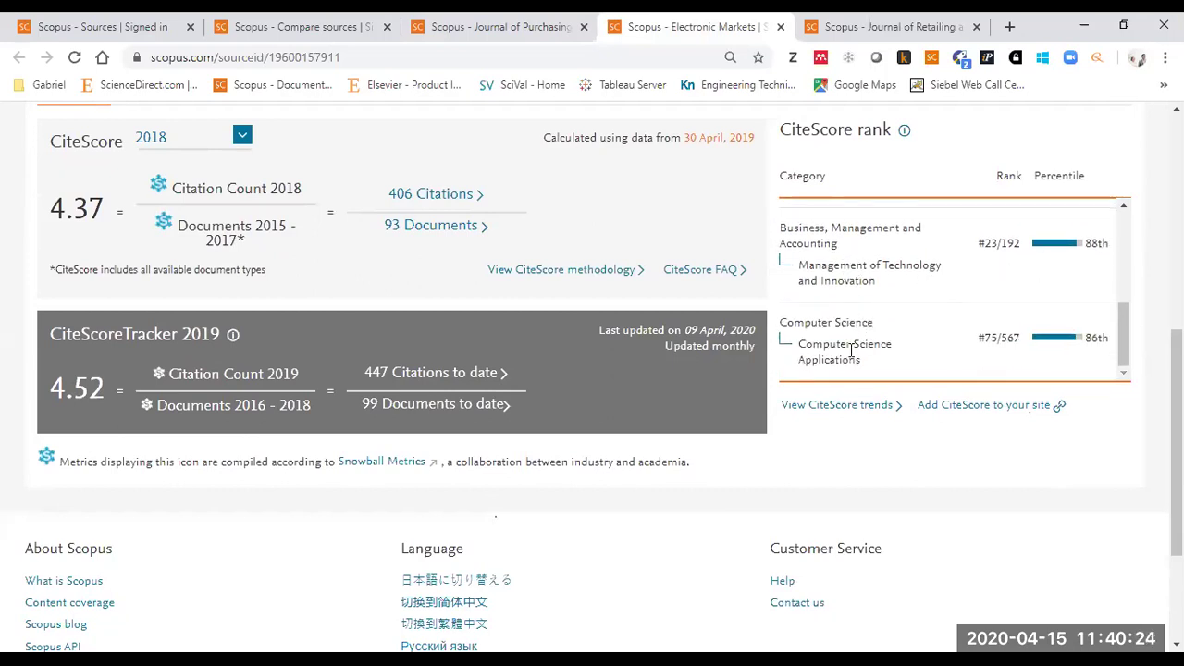
{"action": "left_click_drag", "start_coordinate": [860, 360], "coordinate": [837, 344]}
{"action": "scroll", "coordinate": [893, 351], "scroll_direction": "up", "scroll_amount": 2}
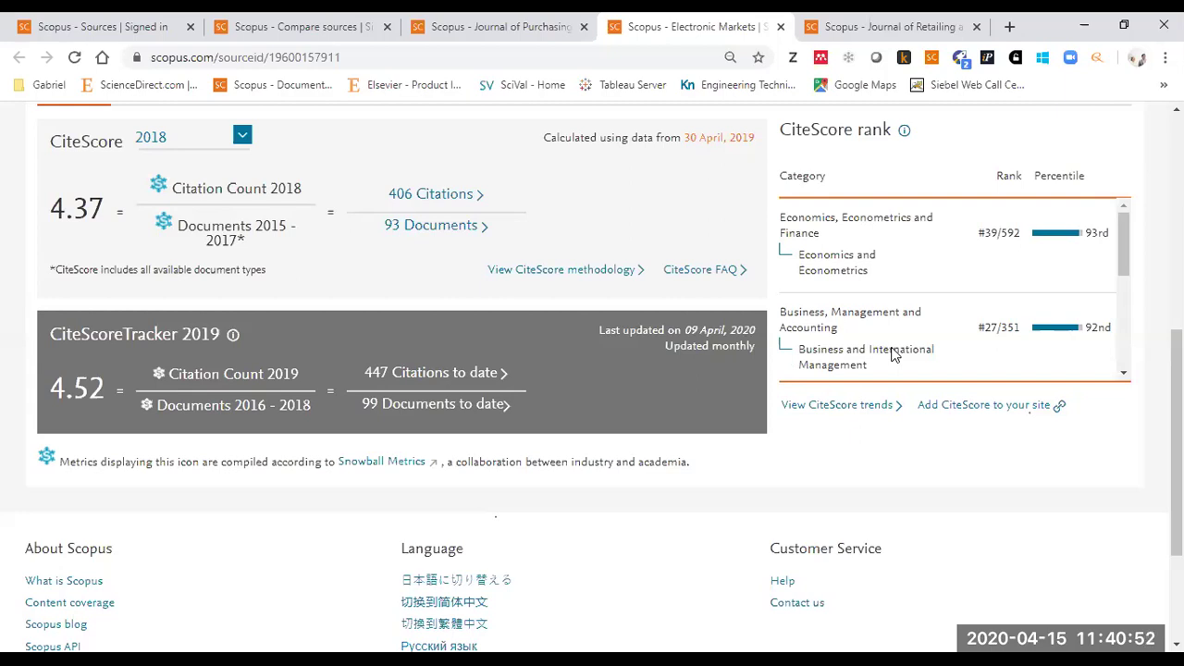
Step: Highlight the Economics and Econometrics and Computer Science Applications categories in the CiteScore rank list of Electronic Markets
{"action": "double_click", "coordinate": [838, 254]}
{"action": "left_click", "coordinate": [840, 270]}
{"action": "scroll", "coordinate": [840, 270], "scroll_direction": "down", "scroll_amount": 4}
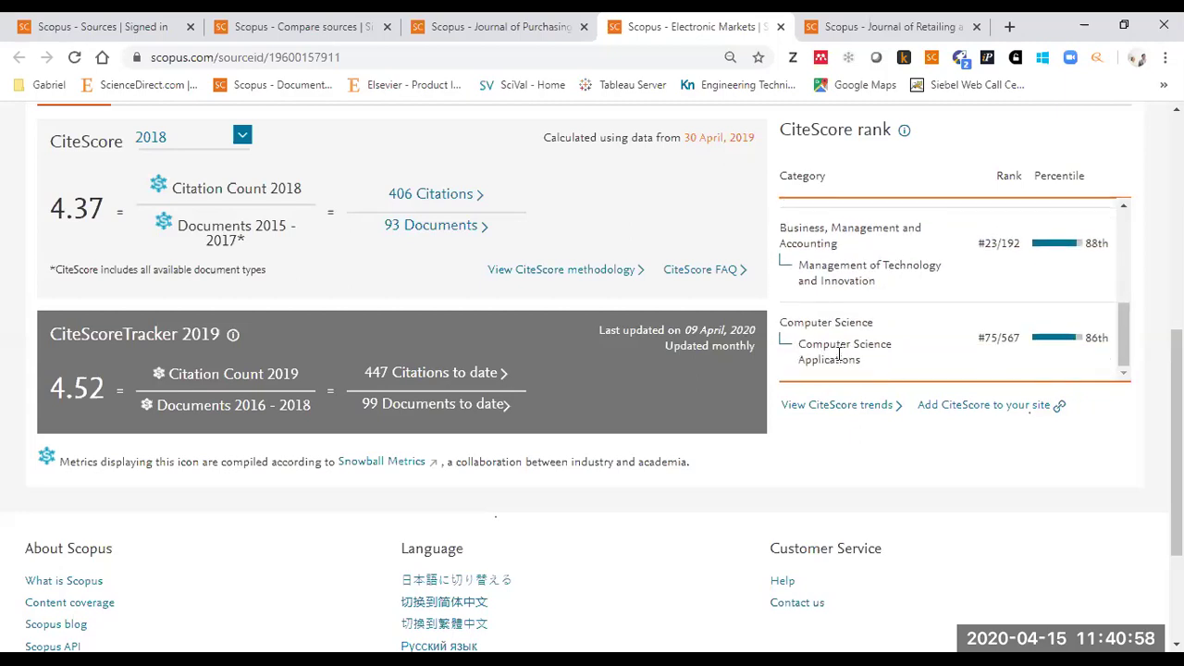
{"action": "double_click", "coordinate": [839, 359]}
{"action": "left_click", "coordinate": [908, 358]}
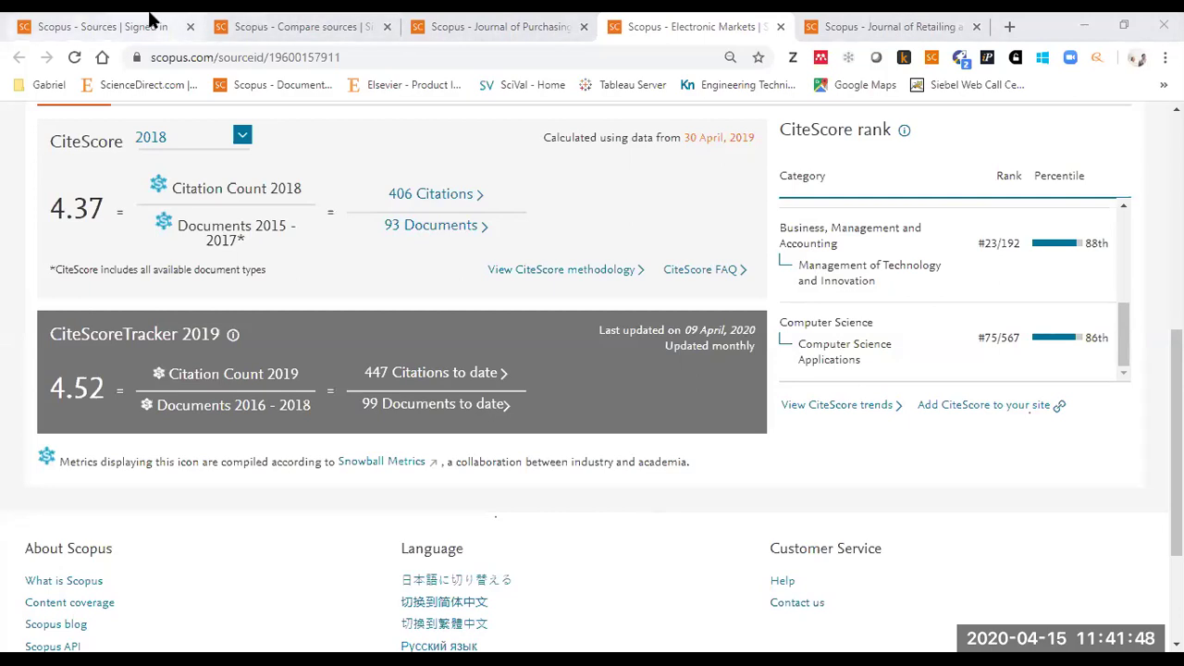
Step: Review the Sources list filtered by the Marketing subject area, with a brief check of the Compare sources page
{"action": "key", "text": "ctrl+1"}
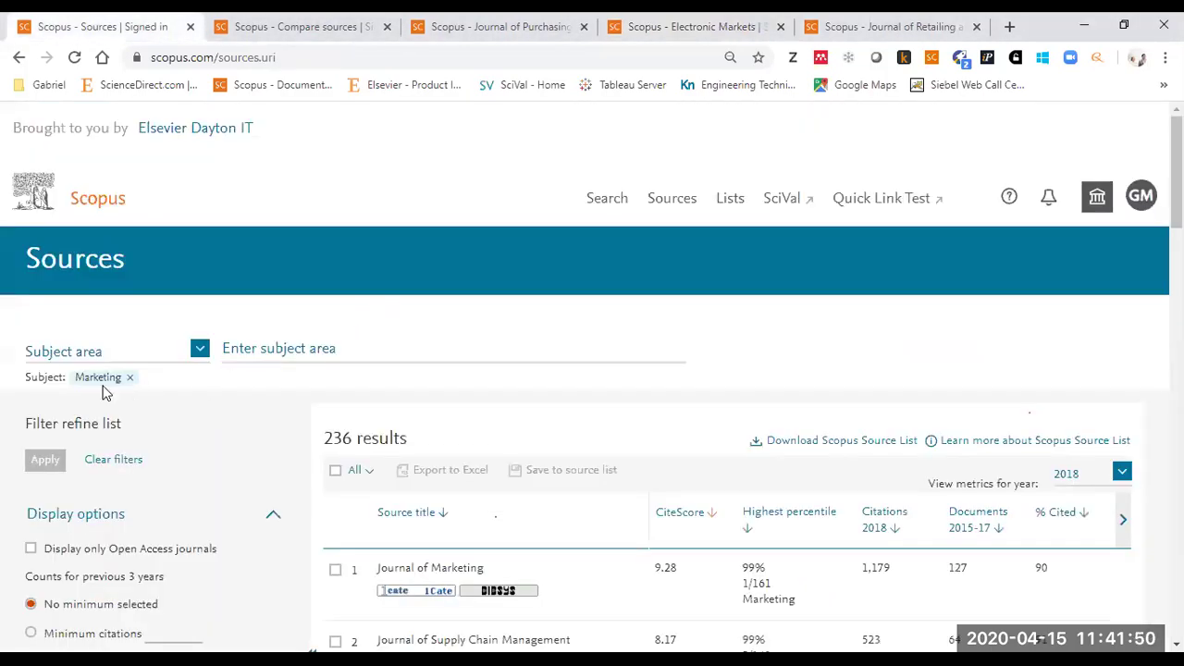
{"action": "scroll", "coordinate": [735, 315], "scroll_direction": "down", "scroll_amount": 4}
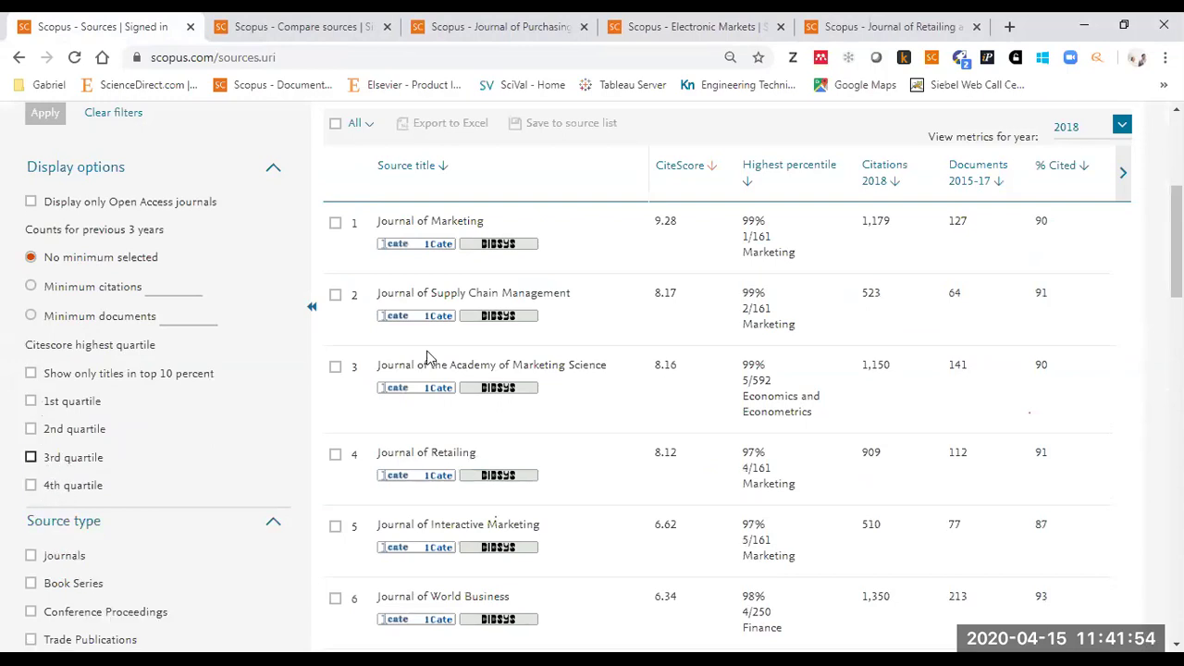
{"action": "left_click", "coordinate": [324, 28]}
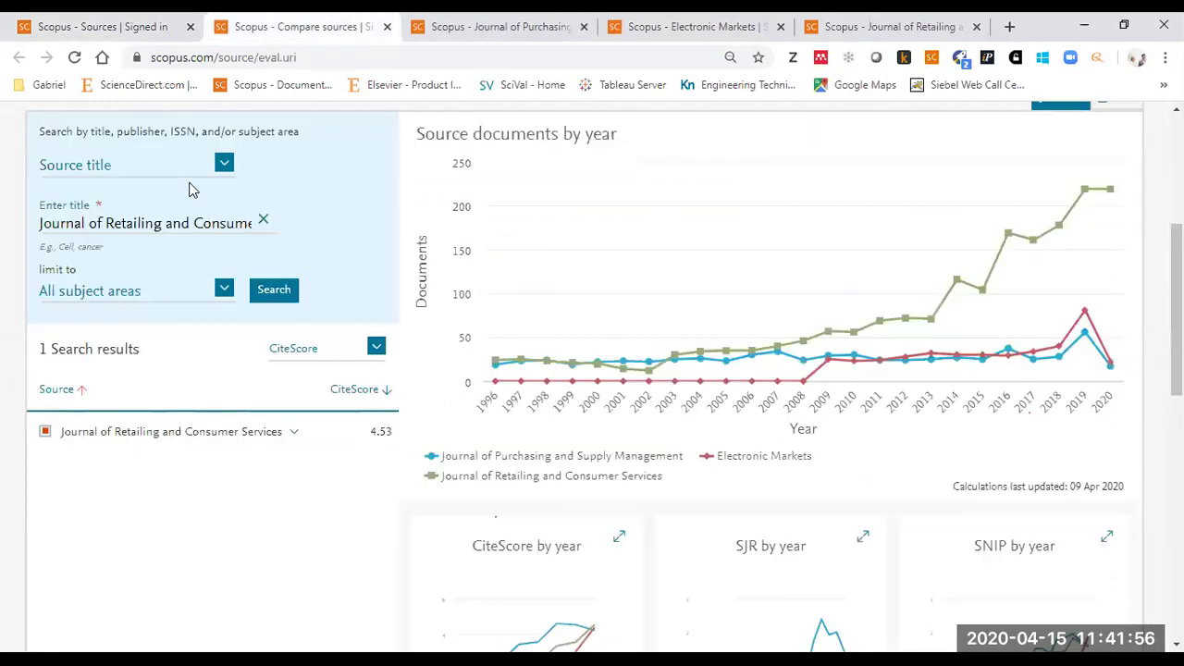
{"action": "left_click", "coordinate": [130, 26]}
{"action": "scroll", "coordinate": [66, 219], "scroll_direction": "up", "scroll_amount": 5}
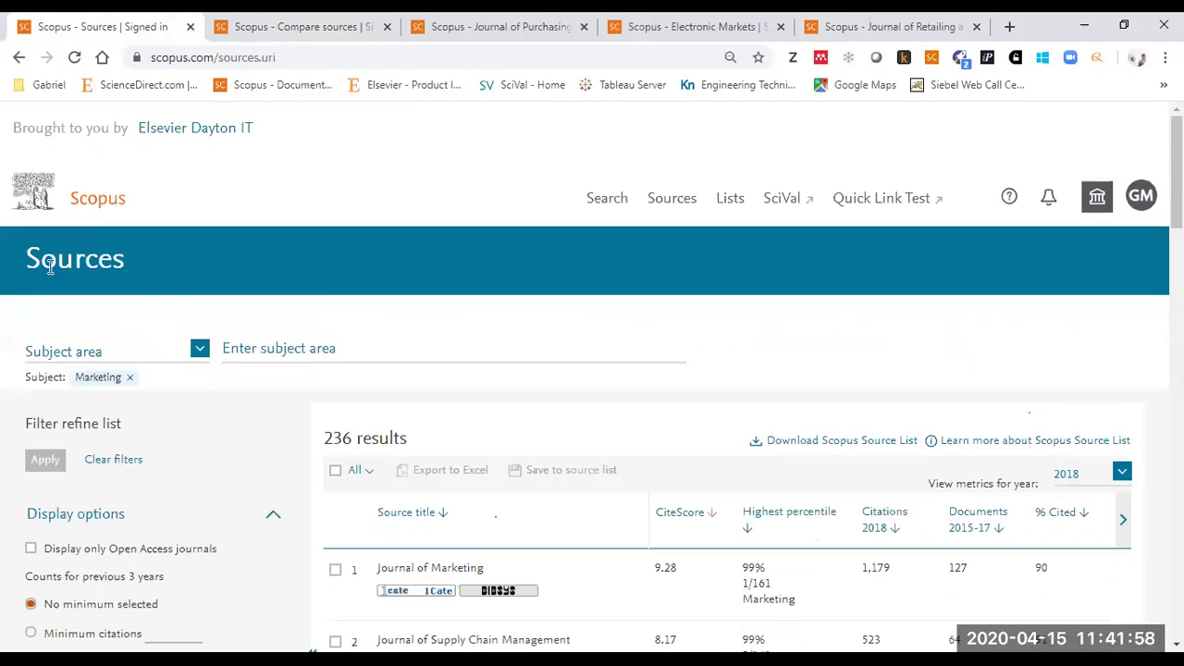
Step: Open the Scopus document search page and point out its Compare sources link
{"action": "left_click", "coordinate": [111, 215]}
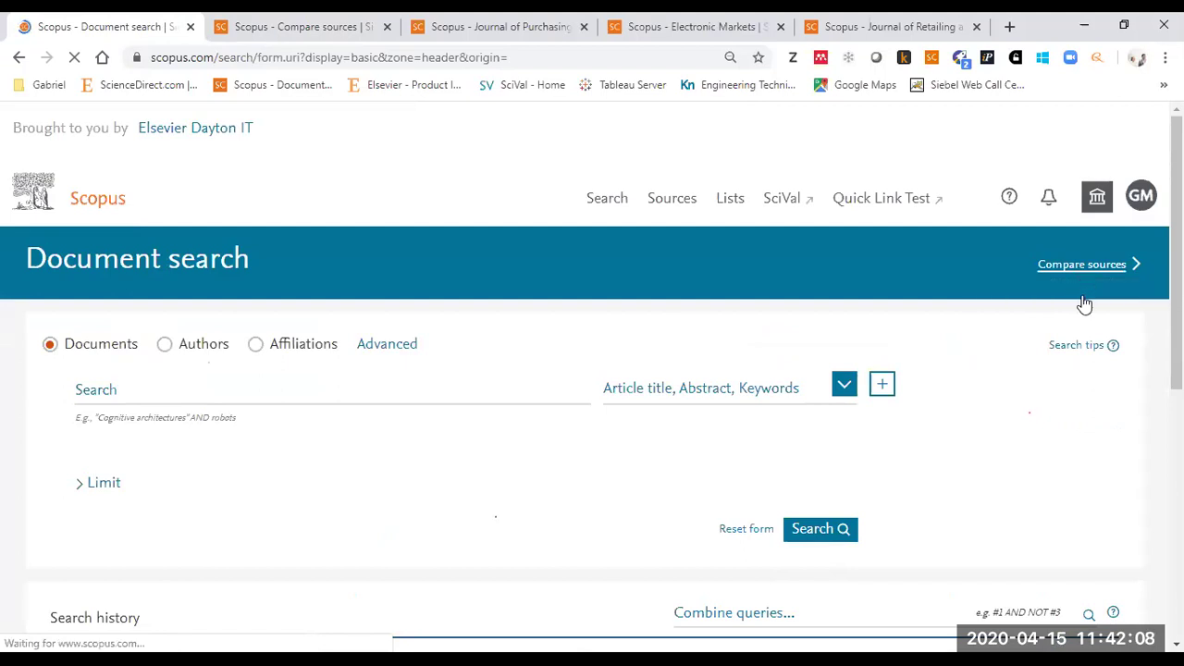
{"action": "right_click", "coordinate": [1063, 267]}
{"action": "left_click", "coordinate": [524, 290]}
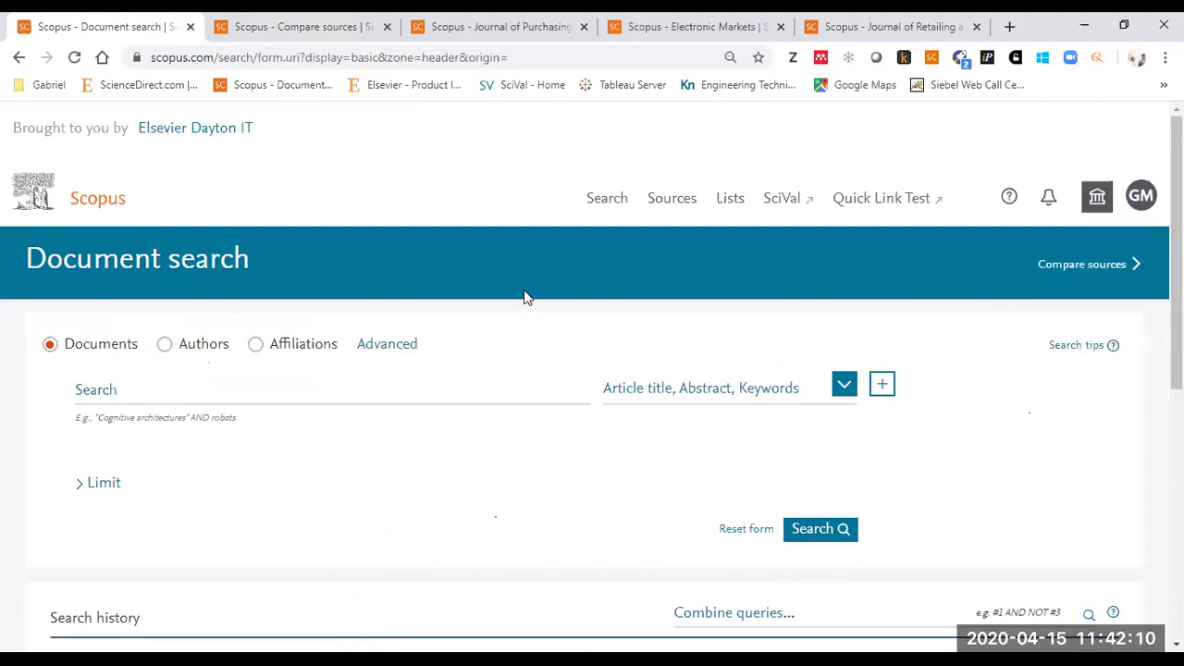
Step: Display the SCImago journal rank by year chart for the three compared journals and examine their lines
{"action": "left_click", "coordinate": [290, 20]}
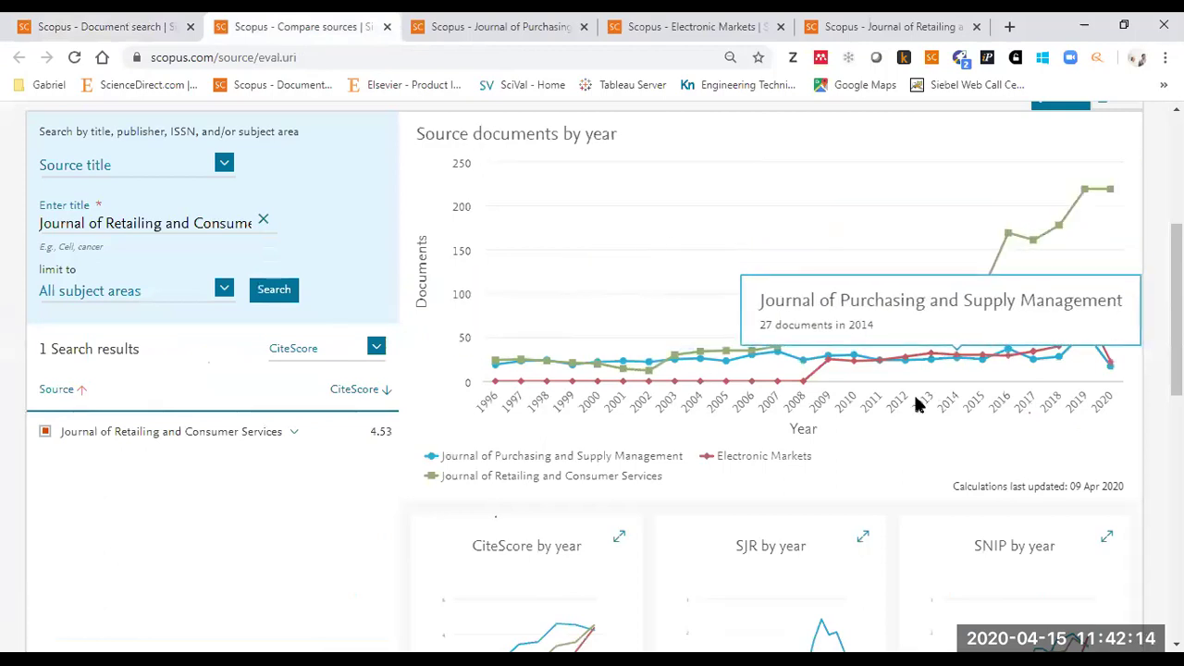
{"action": "scroll", "coordinate": [695, 376], "scroll_direction": "down", "scroll_amount": 3}
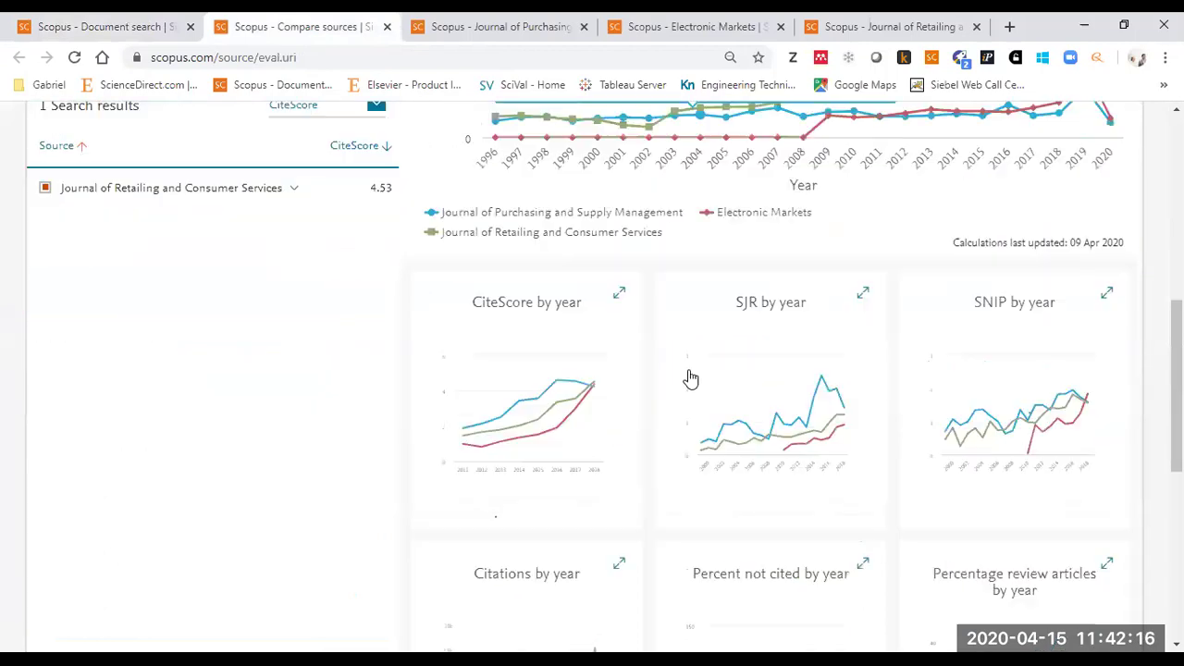
{"action": "left_click", "coordinate": [761, 319]}
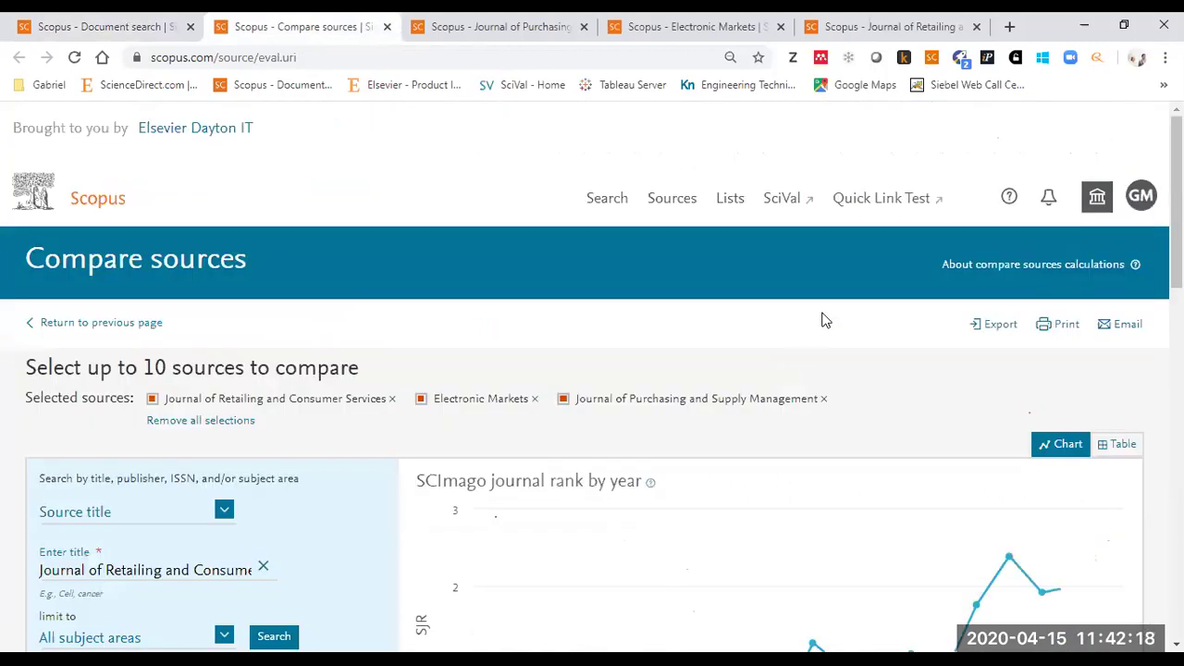
{"action": "scroll", "coordinate": [817, 313], "scroll_direction": "down", "scroll_amount": 3}
{"action": "scroll", "coordinate": [828, 318], "scroll_direction": "up", "scroll_amount": 1}
{"action": "scroll", "coordinate": [864, 304], "scroll_direction": "down", "scroll_amount": 2}
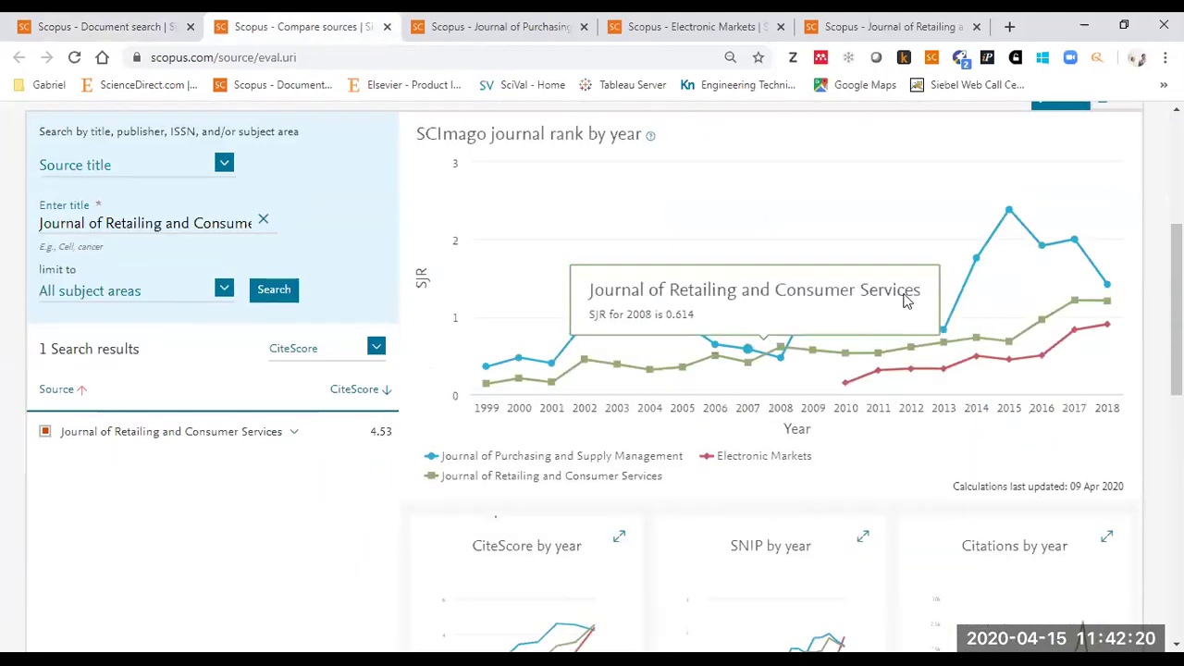
{"action": "scroll", "coordinate": [999, 285], "scroll_direction": "down", "scroll_amount": 3}
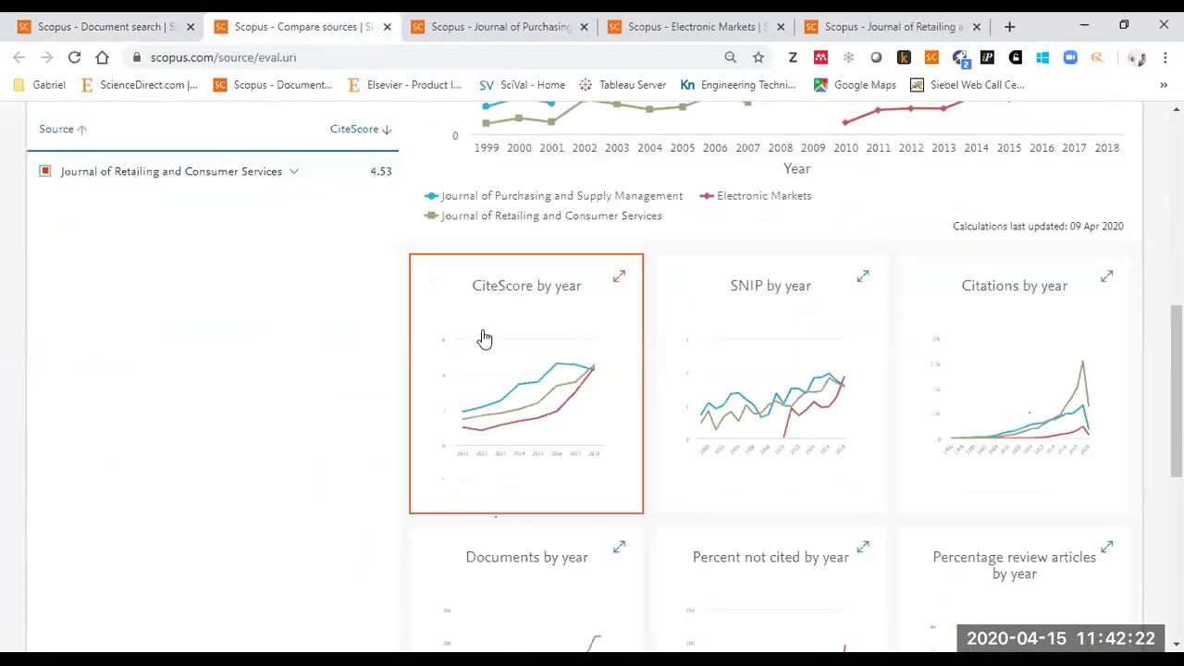
Step: Enlarge the Percent not cited by year chart and examine it for the three compared journals
{"action": "scroll", "coordinate": [990, 311], "scroll_direction": "down", "scroll_amount": 3}
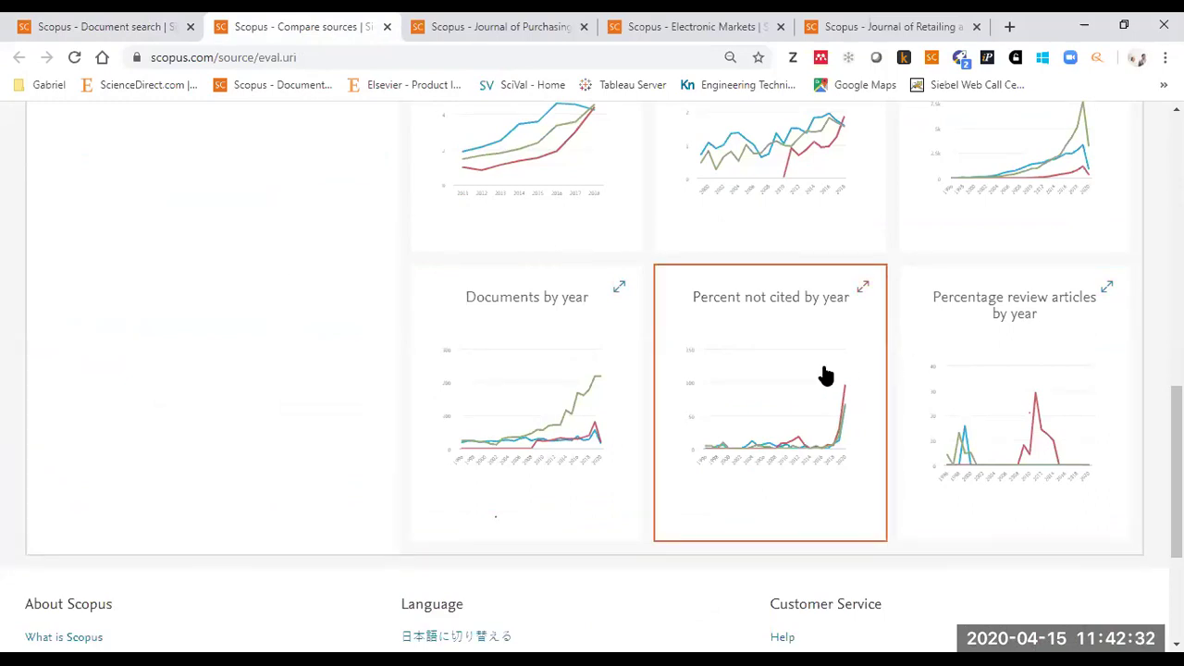
{"action": "left_click", "coordinate": [857, 367]}
{"action": "scroll", "coordinate": [907, 257], "scroll_direction": "down", "scroll_amount": 2}
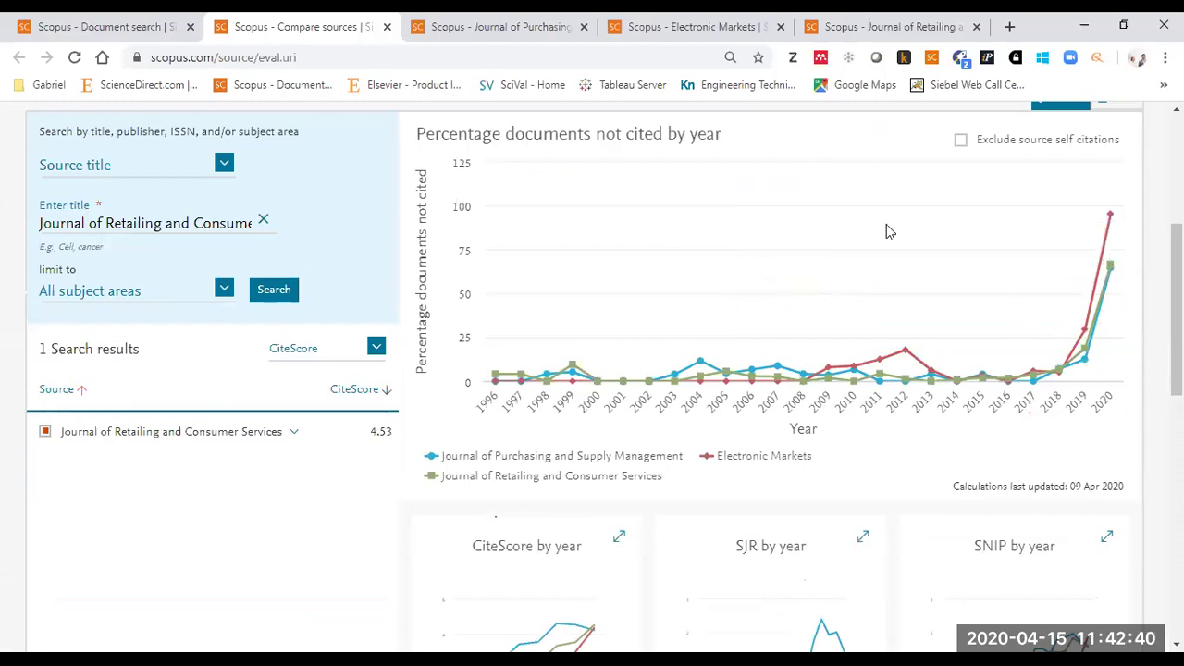
Step: Highlight the Marketing category in the CiteScore rank section of Journal of Retailing and Consumer Services
{"action": "left_click", "coordinate": [884, 26]}
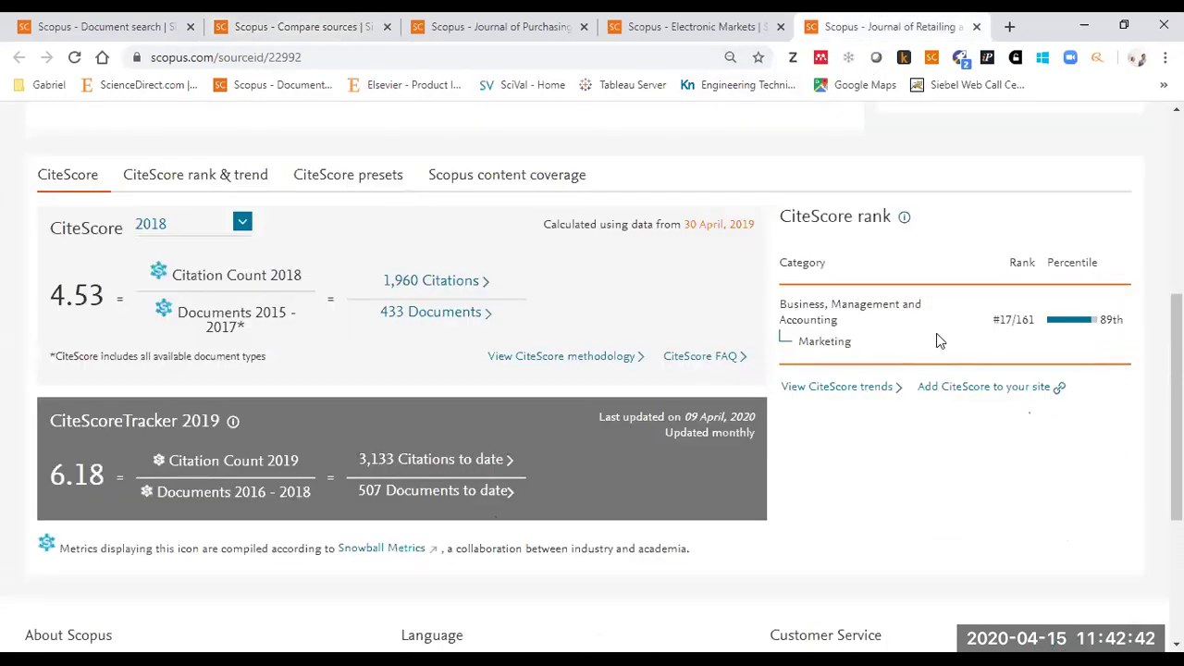
{"action": "double_click", "coordinate": [831, 343]}
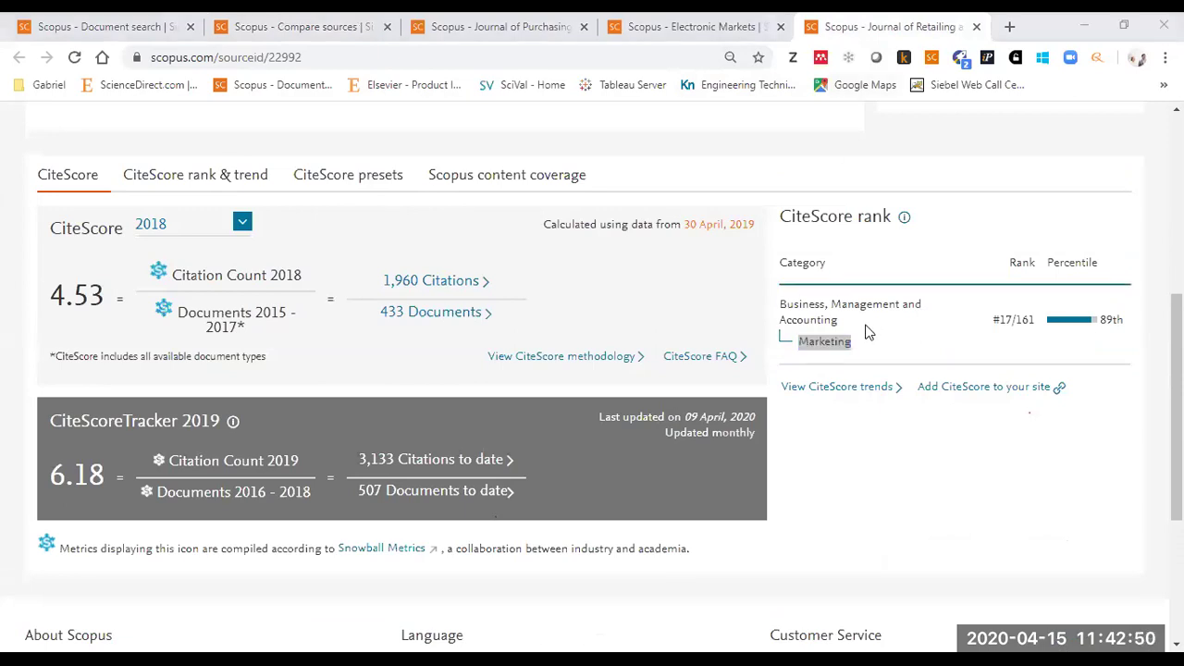
{"action": "left_click", "coordinate": [815, 418]}
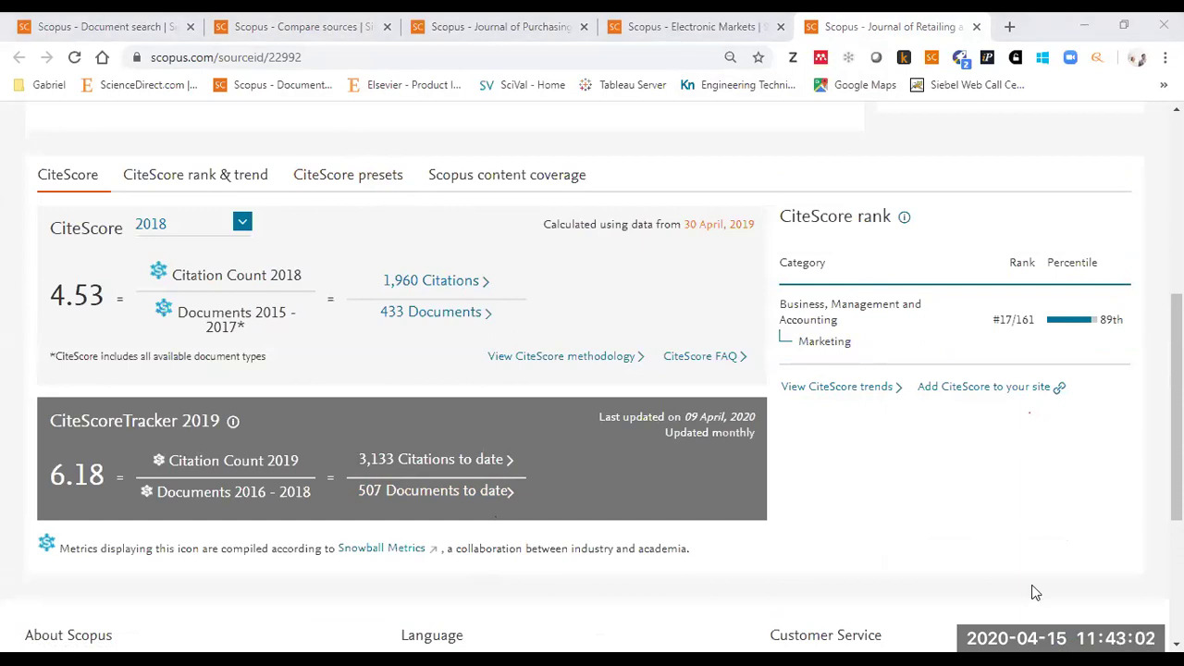
Step: Switch to the presentation slide "Para qué sirve indexar en Scopus?" and return to the journal page in the browser
{"action": "key", "text": "alt+Tab"}
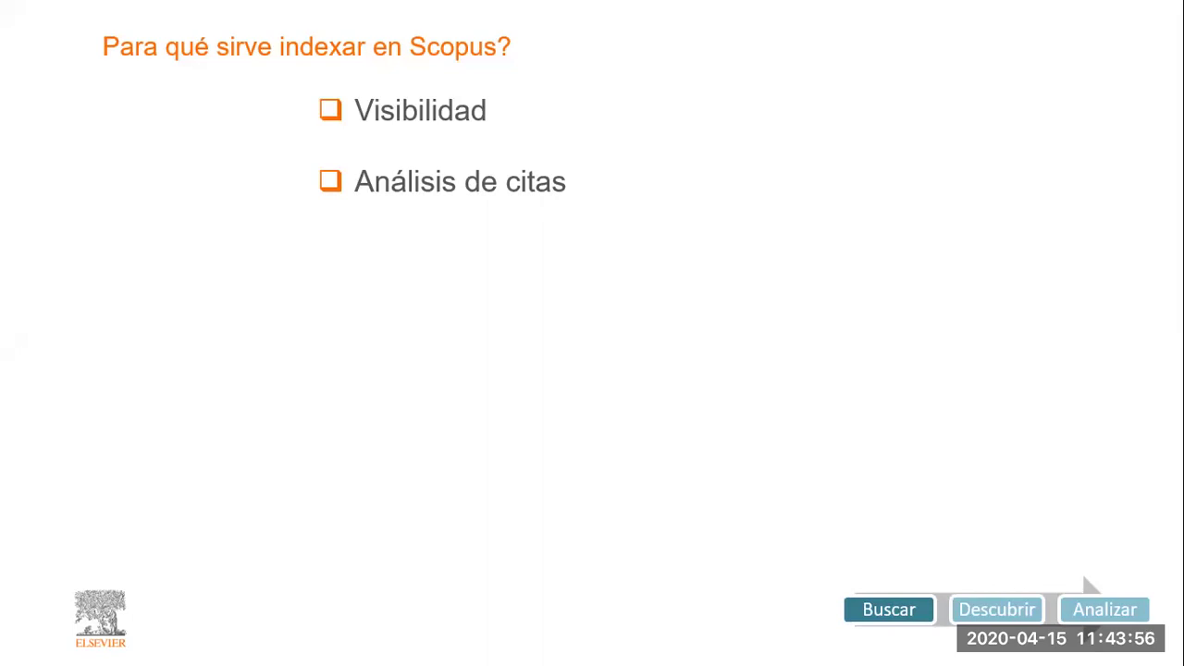
{"action": "key", "text": "alt+Tab"}
Step: View the list of 2018 citations behind the CiteScore of Journal of Retailing and Consumer Services, and close it
{"action": "right_click", "coordinate": [427, 280]}
{"action": "left_click", "coordinate": [426, 280]}
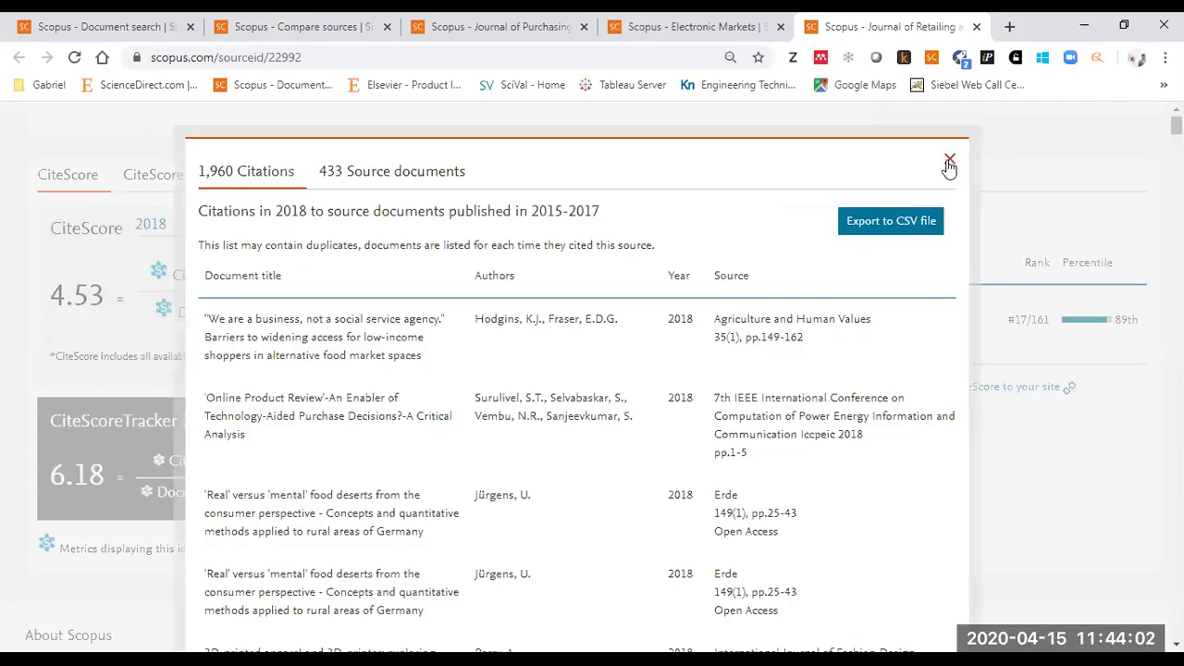
{"action": "left_click", "coordinate": [950, 165]}
Step: Open the 2018 citations link of Journal of Retailing and Consumer Services in a new tab and switch to that tab
{"action": "right_click", "coordinate": [464, 282]}
{"action": "left_click", "coordinate": [524, 293]}
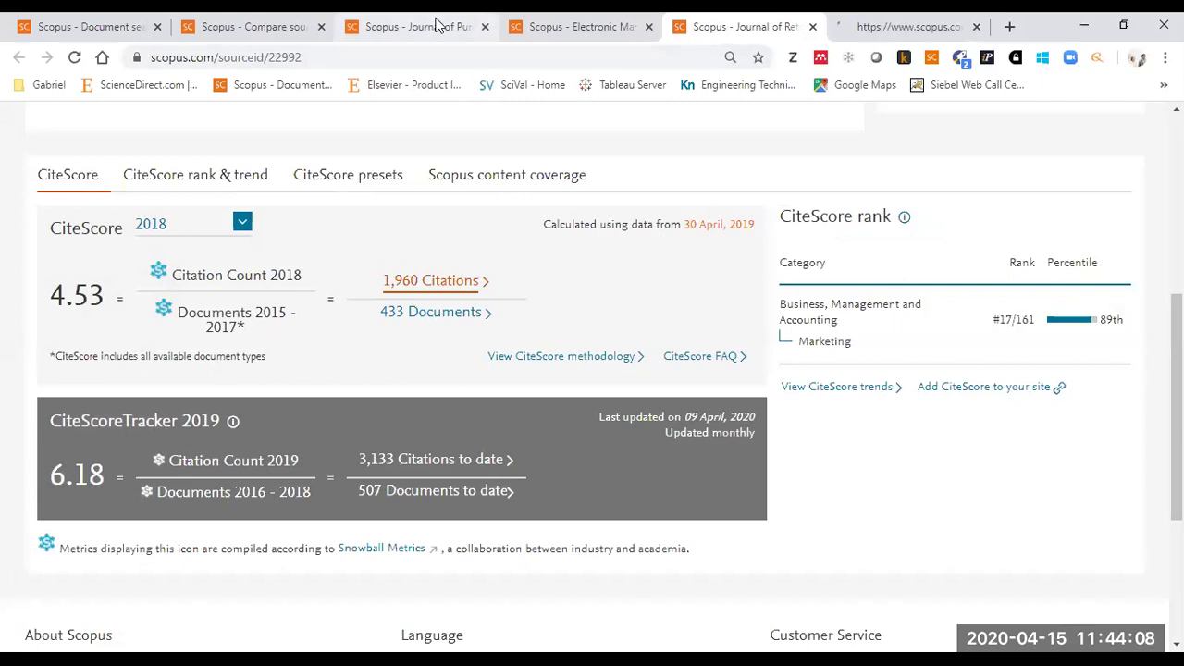
{"action": "key", "text": "ctrl+Tab"}
{"action": "left_click", "coordinate": [737, 32]}
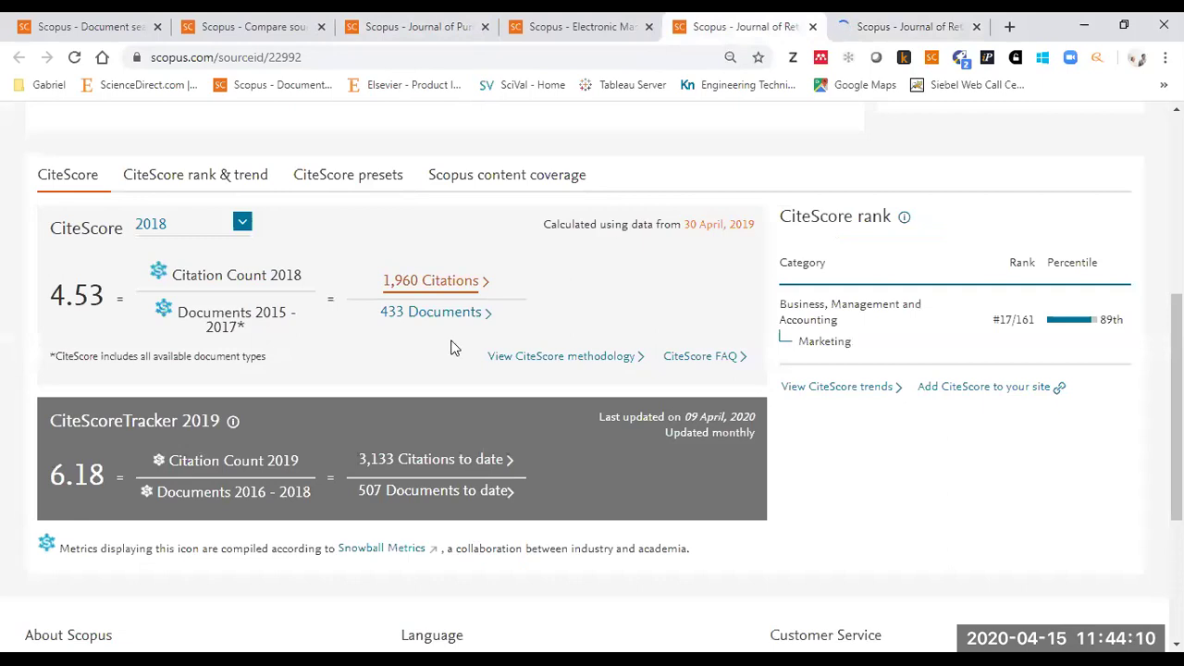
{"action": "left_click", "coordinate": [420, 287]}
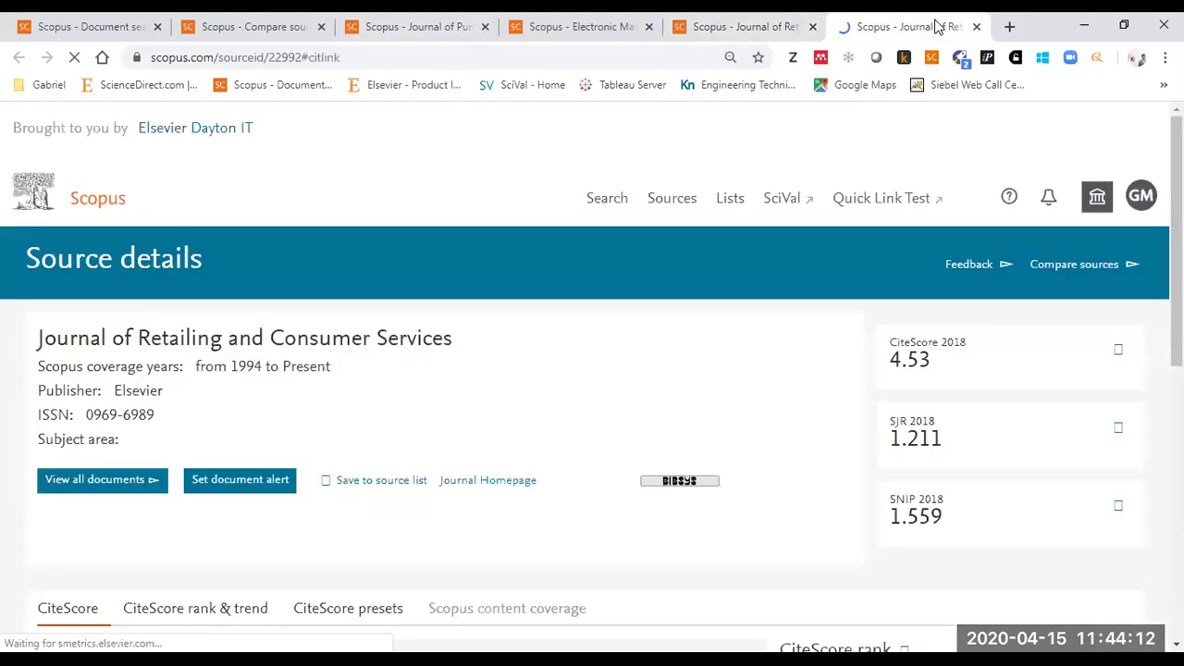